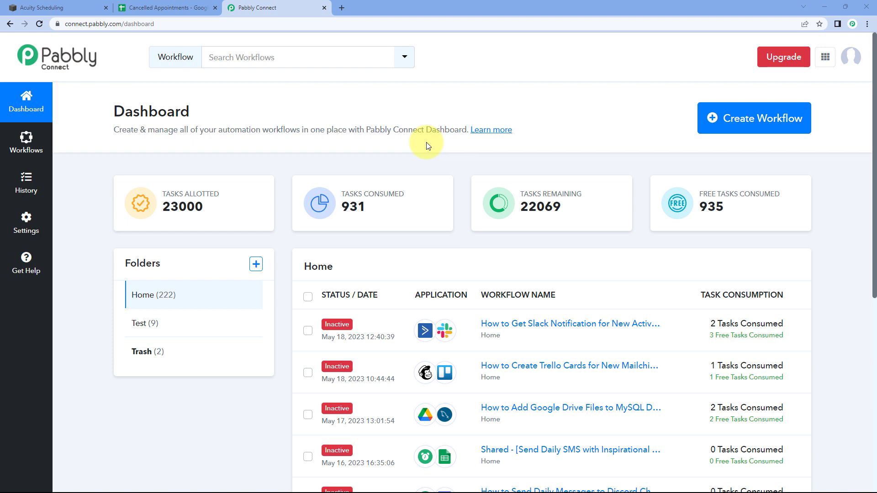
Create a new workflow named "Acuity Scheculing to Google Sheets".
click(749, 123)
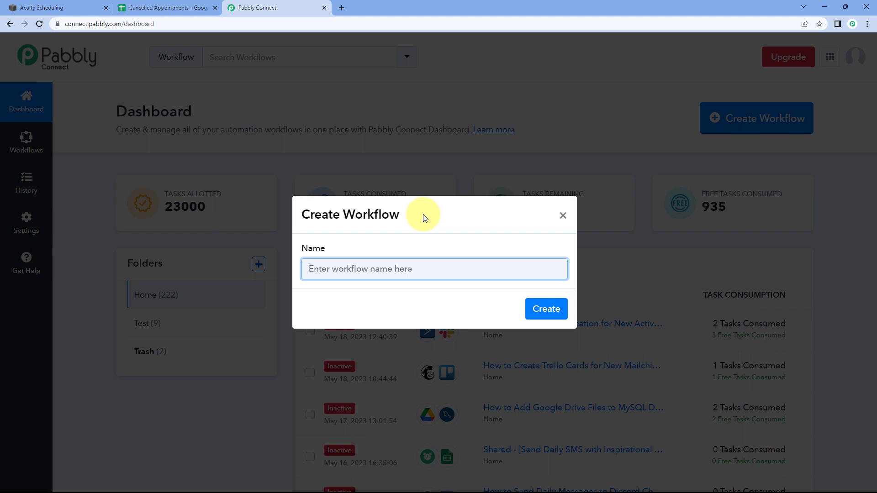
text(A)
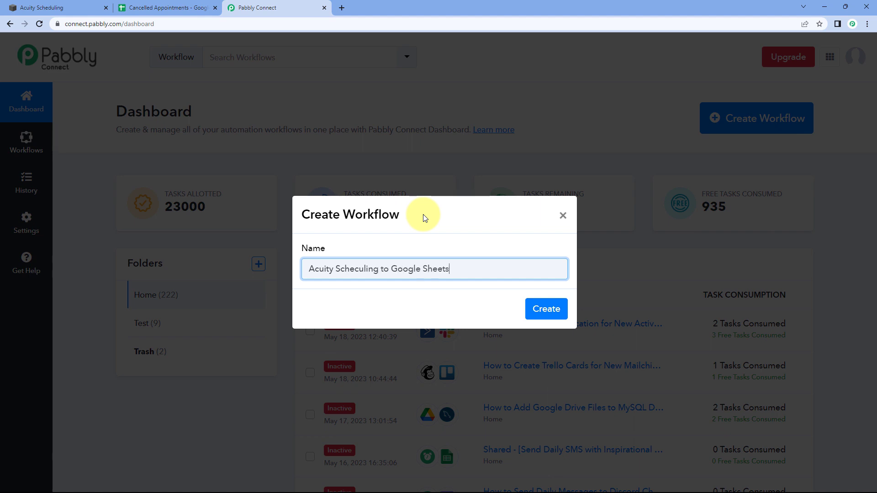
click(546, 309)
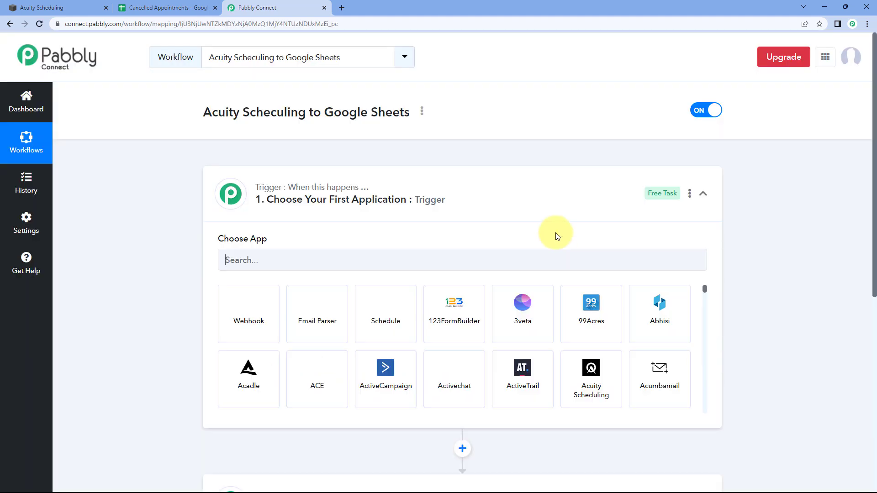
Look over the workflow's trigger and action sections, the Acuity Scheduling calendar, and the column headers of the Cancelled Appointments spreadsheet.
click(439, 206)
scroll(166, 176, down, 1)
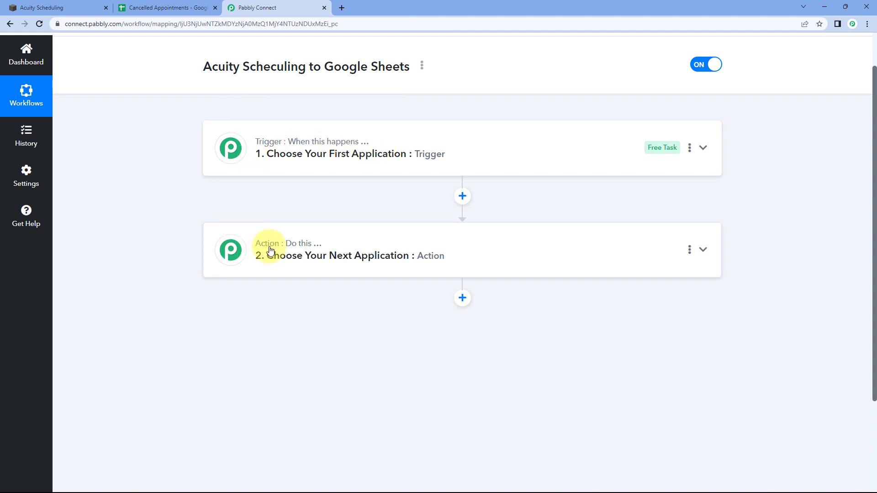
click(379, 147)
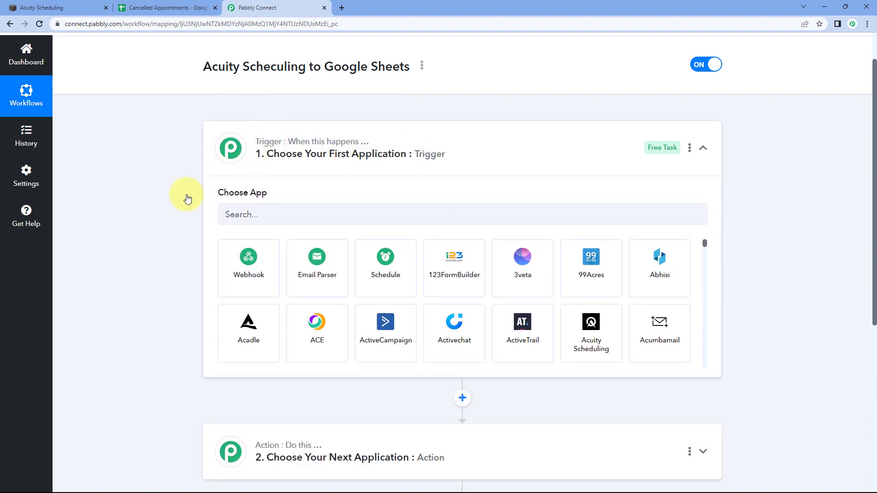
scroll(181, 217, down, 1)
scroll(180, 213, down, 1)
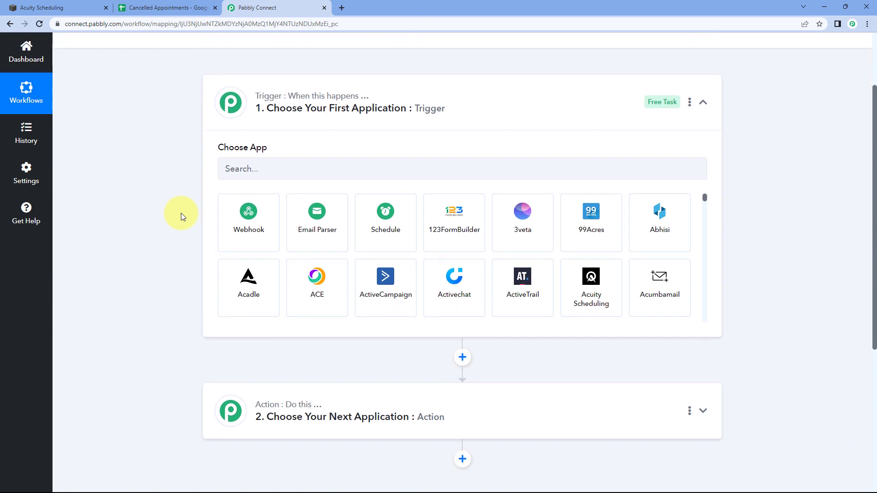
click(87, 8)
click(276, 5)
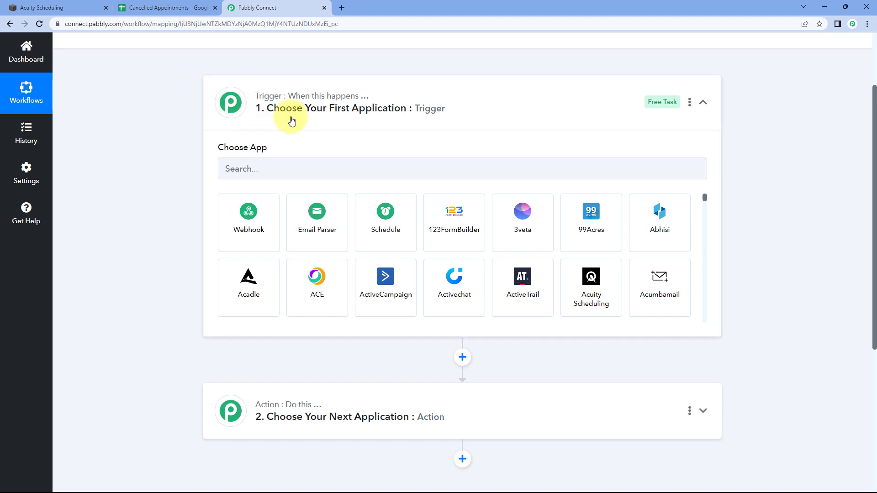
click(88, 7)
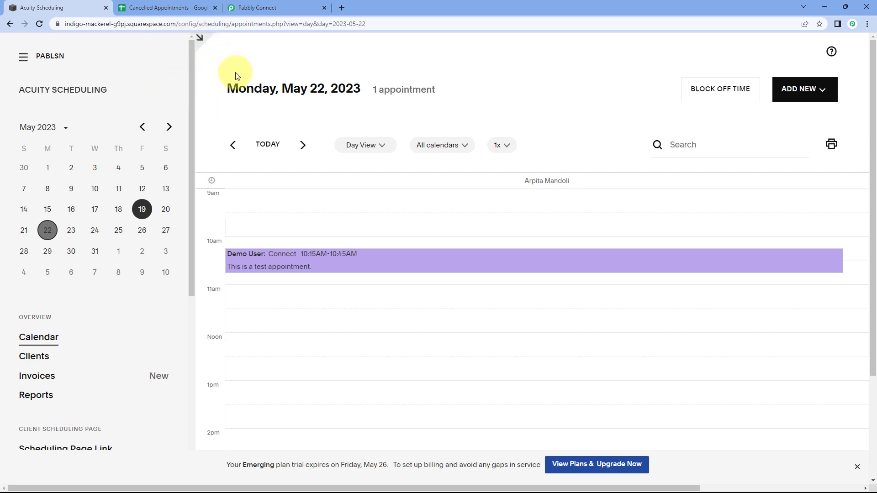
click(270, 9)
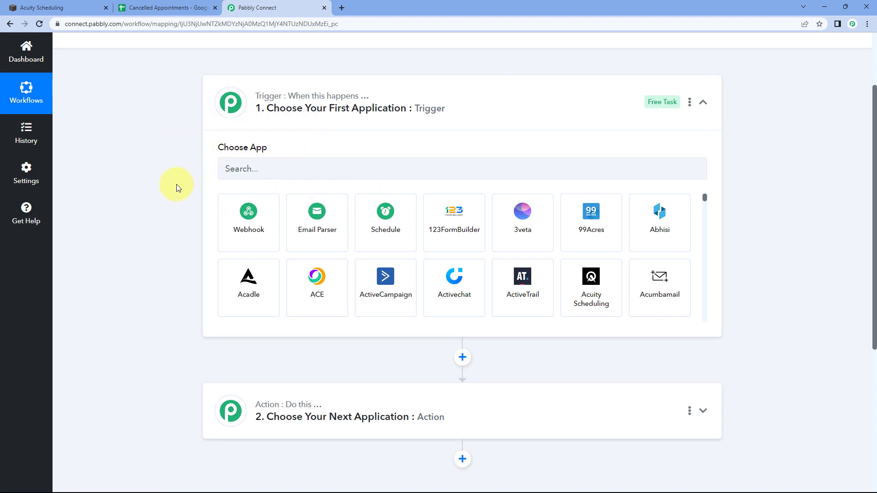
scroll(171, 188, down, 2)
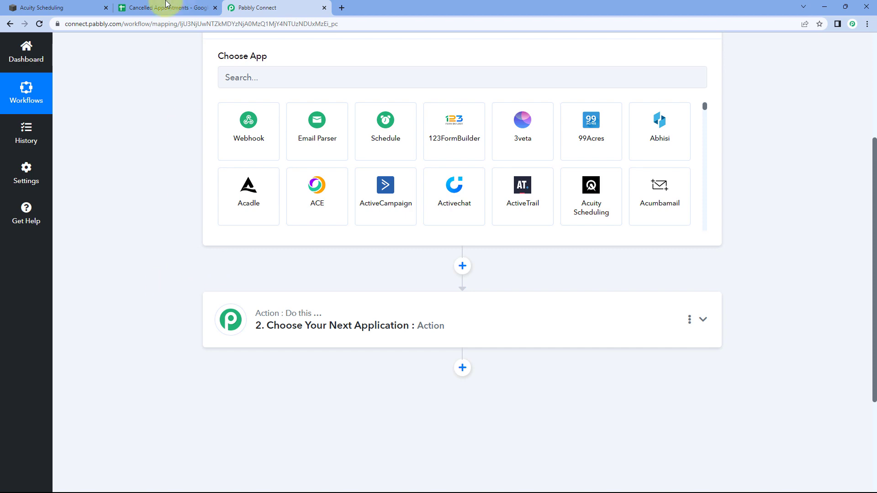
click(183, 8)
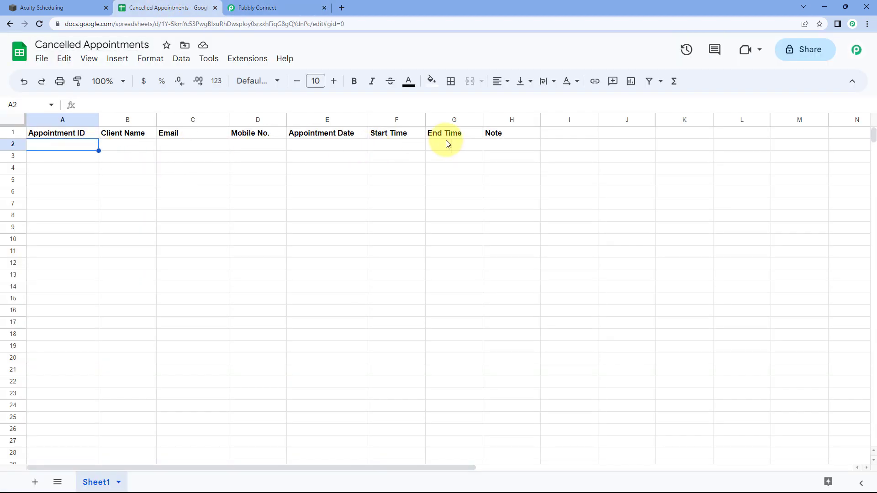
click(289, 9)
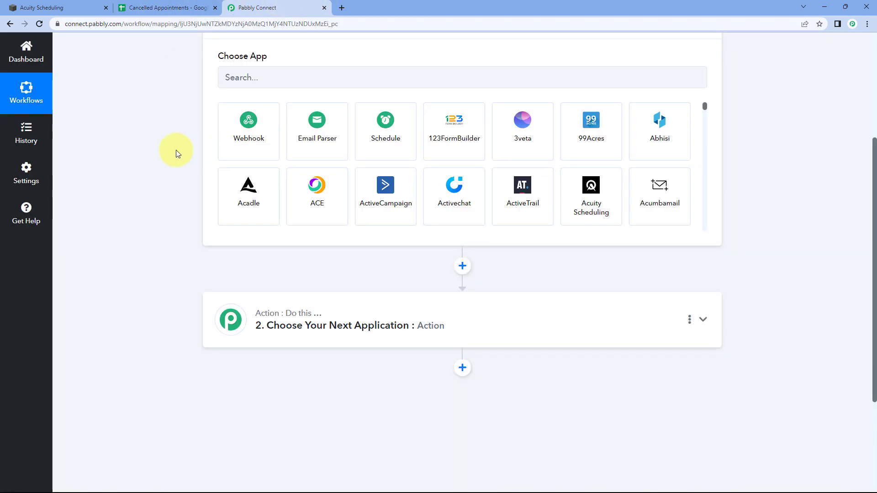
Set the workflow trigger to the Acuity Scheduling app with the Appointment Cancelled event.
scroll(176, 153, up, 2)
click(252, 160)
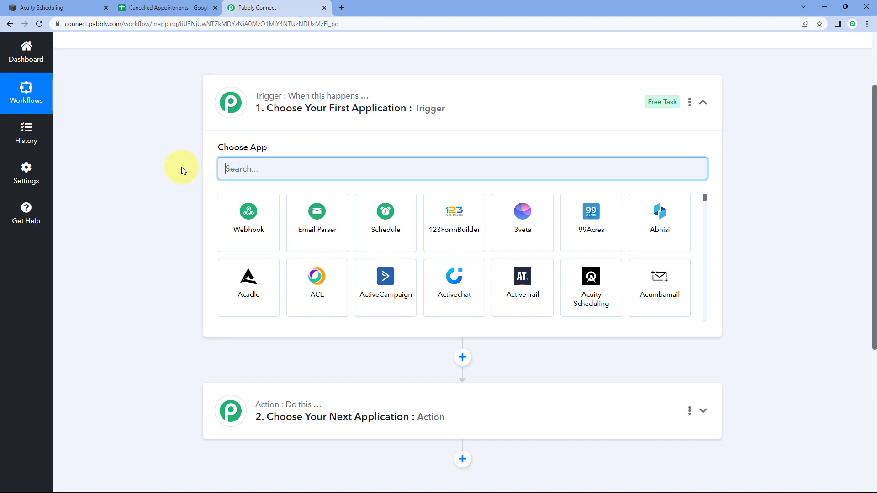
text(Acuity)
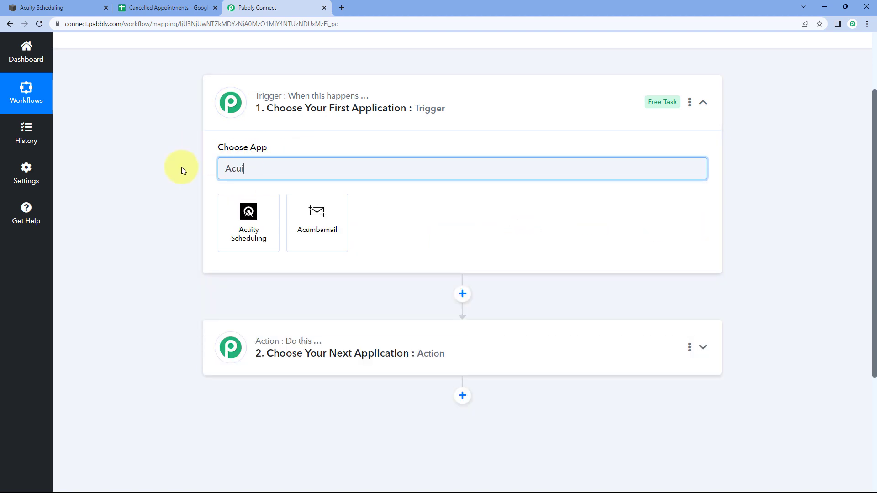
click(225, 219)
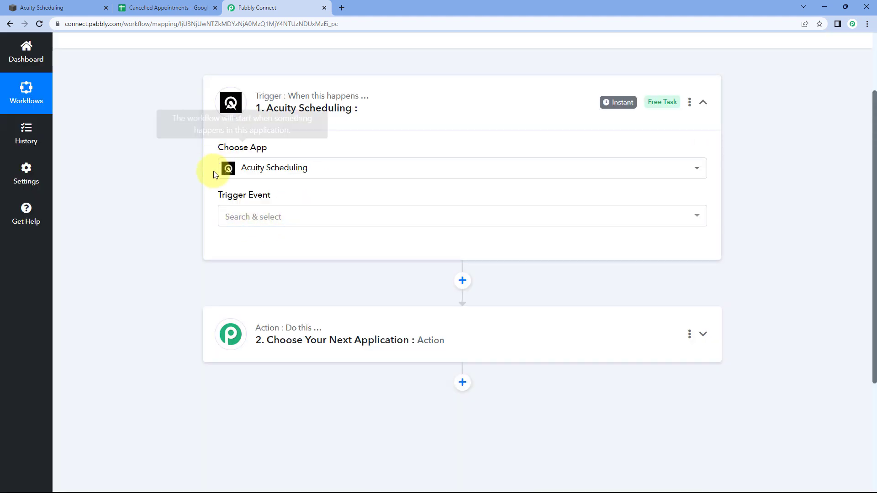
click(302, 217)
scroll(180, 215, down, 1)
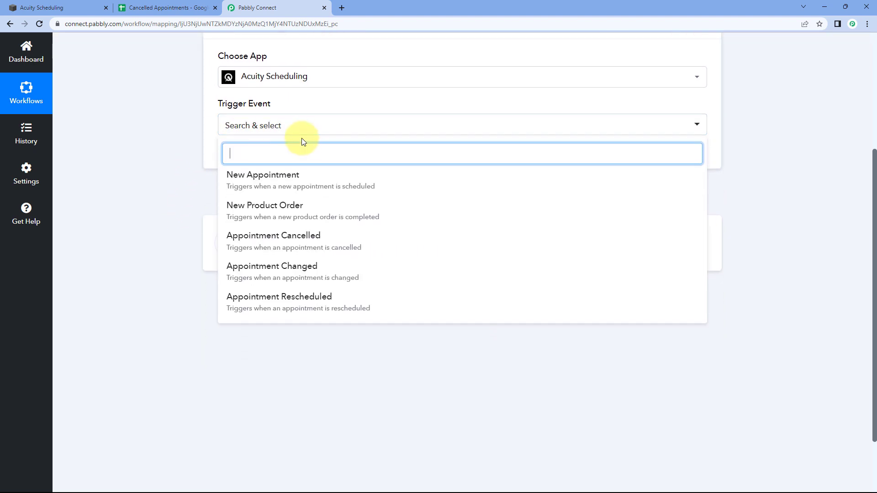
click(255, 242)
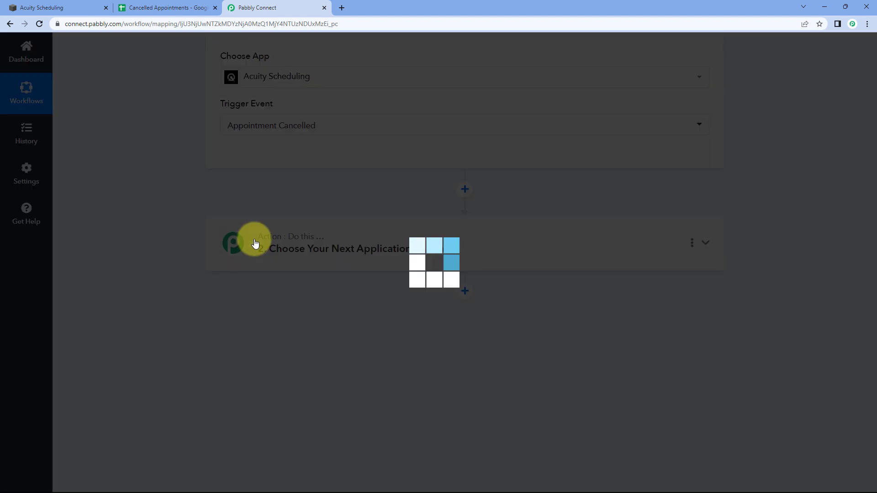
scroll(289, 177, up, 1)
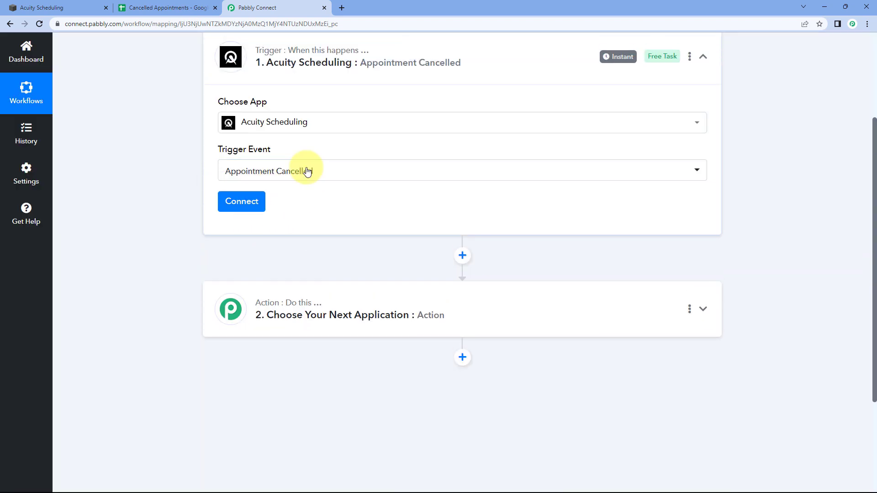
Start a new Acuity Scheduling connection for the trigger and submit the account e-mail in the access request.
click(241, 210)
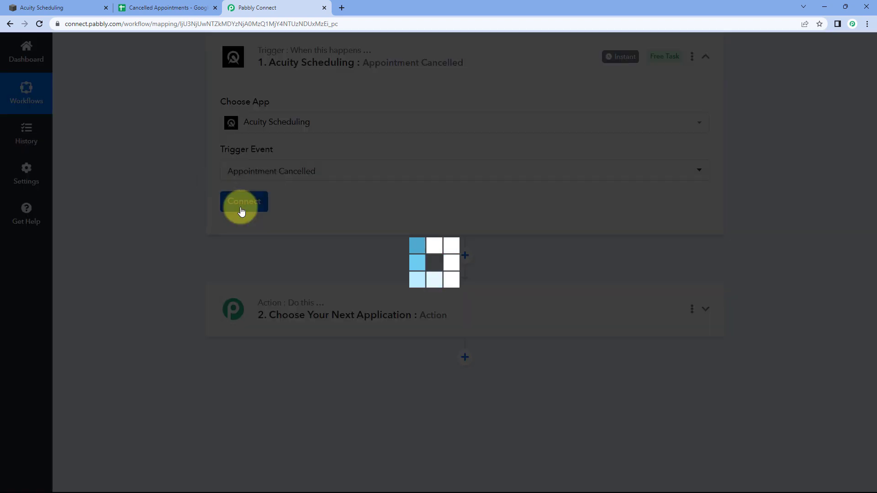
click(414, 146)
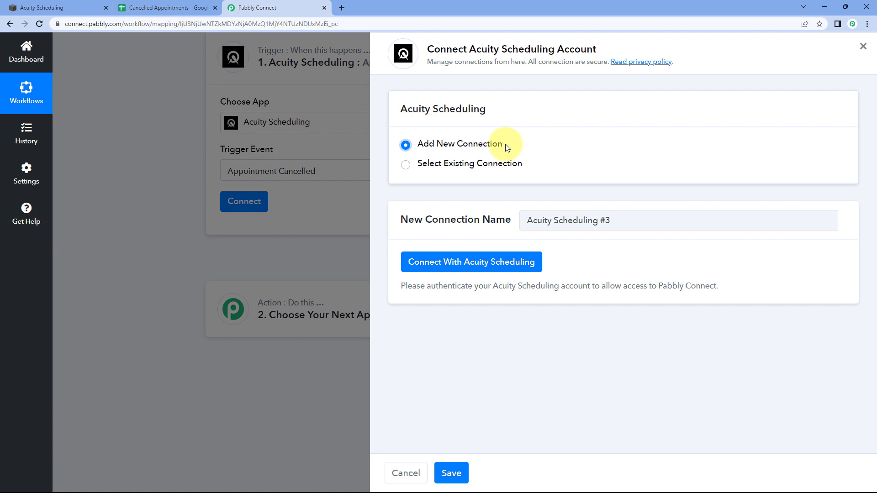
click(471, 265)
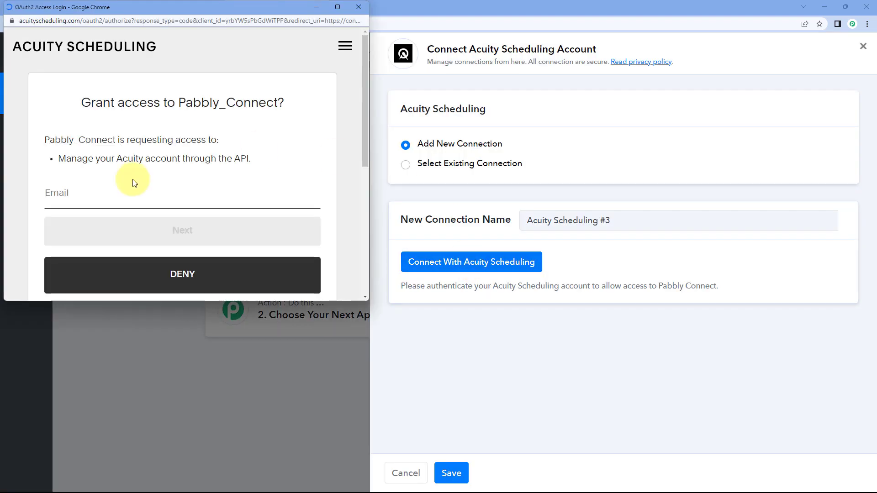
text(a)
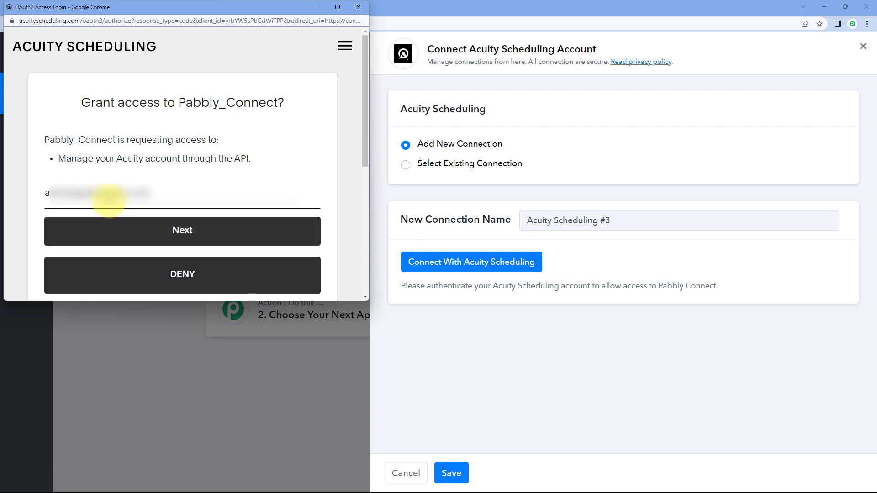
click(135, 224)
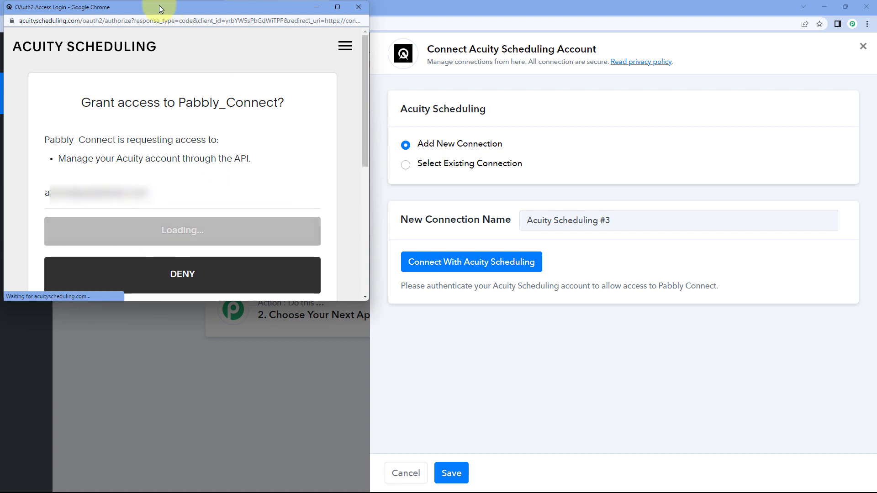
Check the site name in Acuity Scheduling and complete the connection's authorization with the Pablsn site.
drag(161, 9, 157, 34)
click(87, 7)
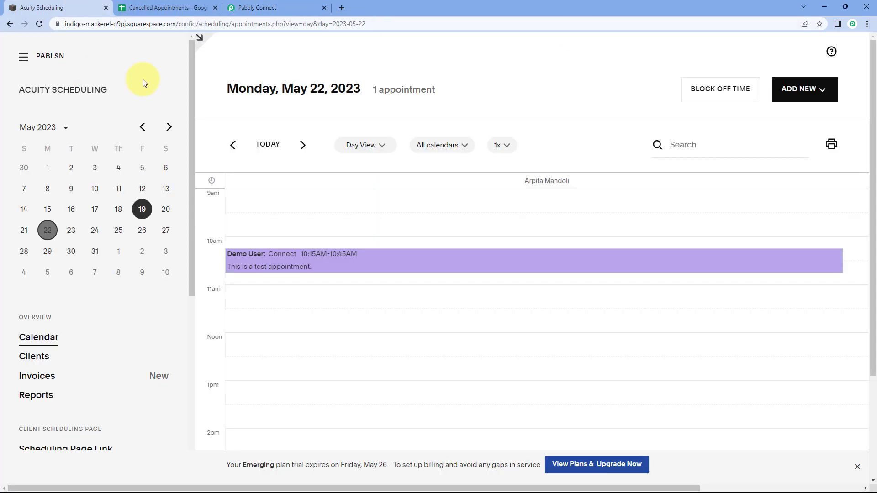
click(273, 7)
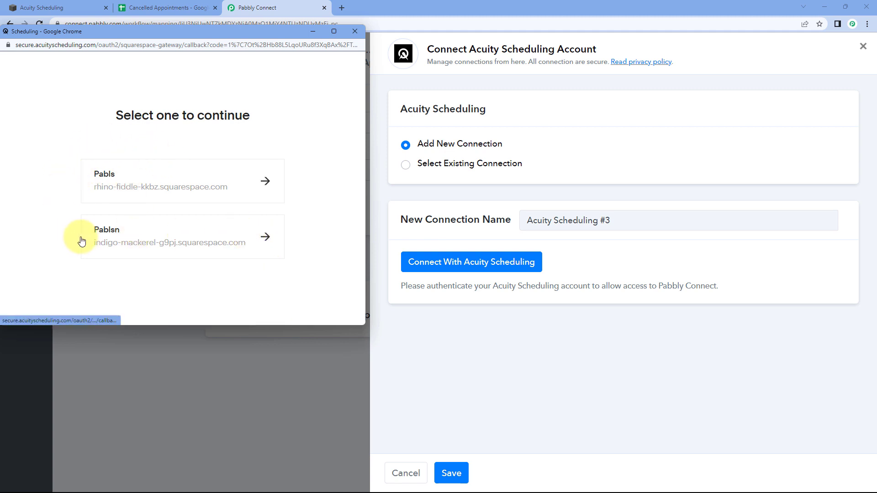
click(260, 236)
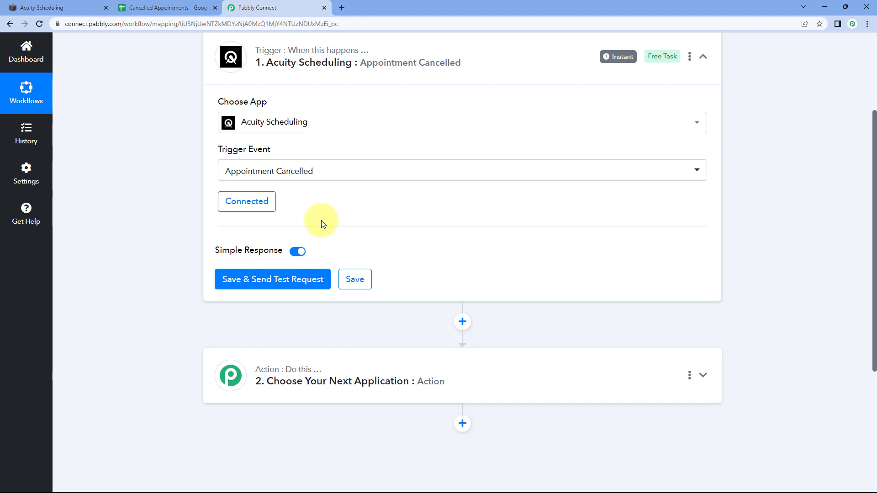
Save the trigger with Simple Response enabled and send a test request to capture a response.
click(264, 285)
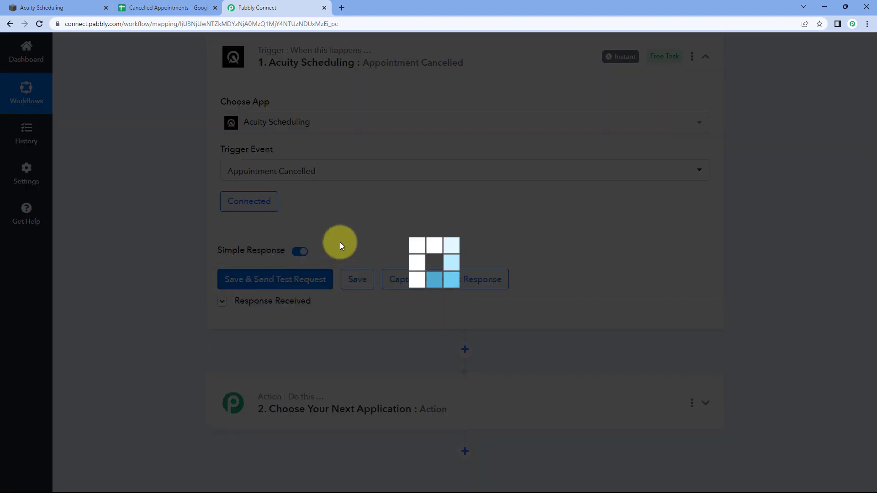
scroll(345, 255, up, 1)
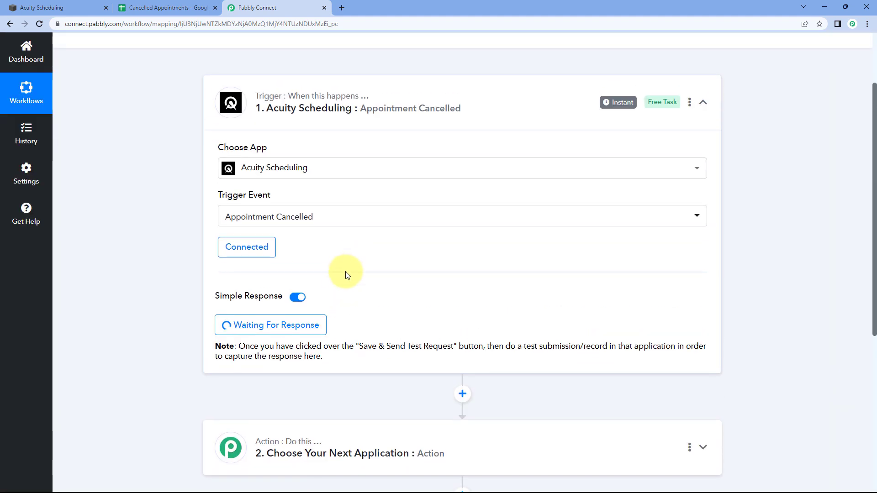
scroll(338, 310, down, 1)
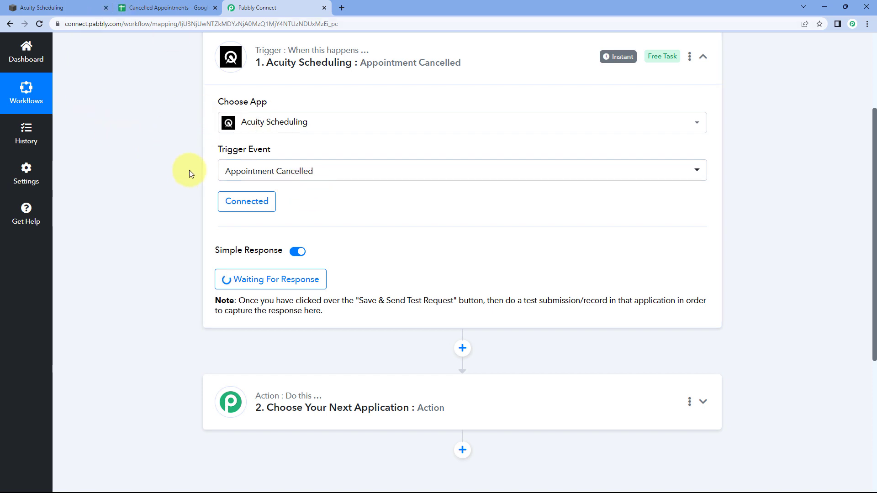
Switch to Acuity Scheduling and open the details of the 10:15am test appointment on Monday, May 22, 2023.
click(84, 7)
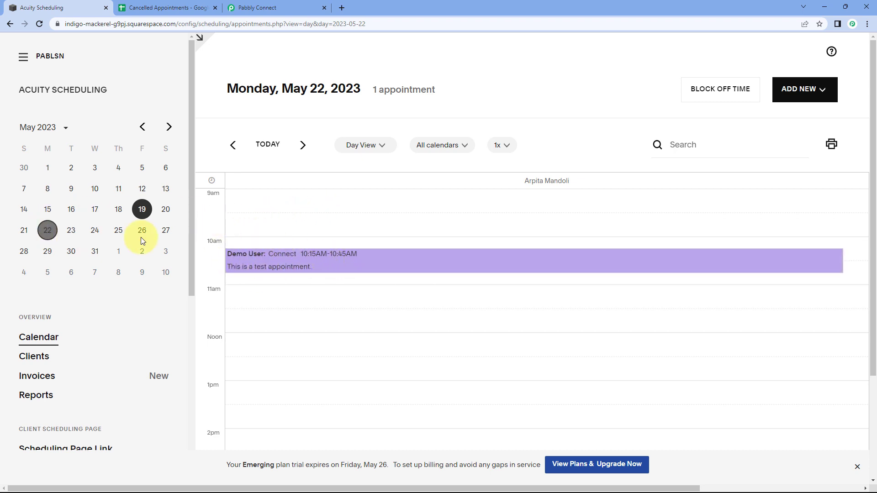
click(258, 261)
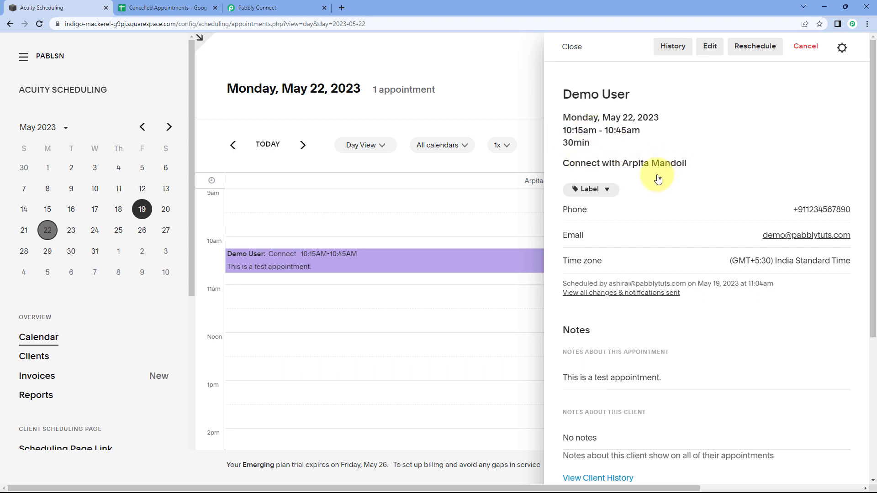
scroll(665, 190, down, 2)
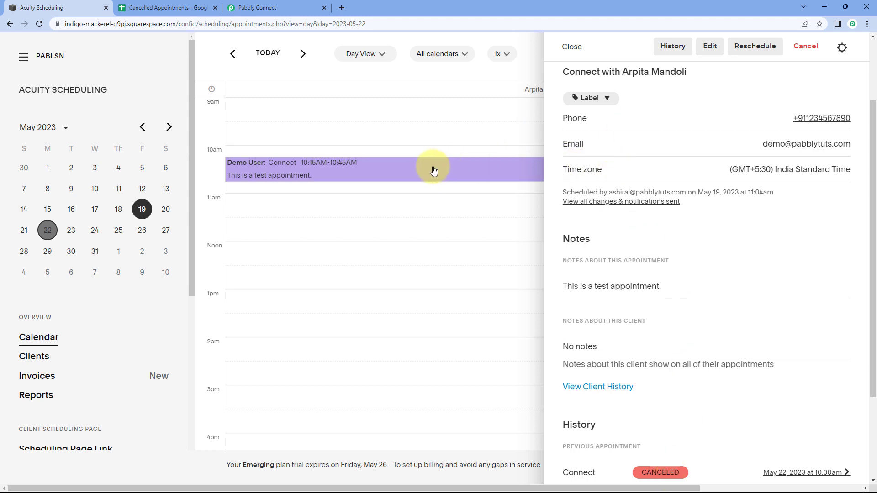
click(264, 7)
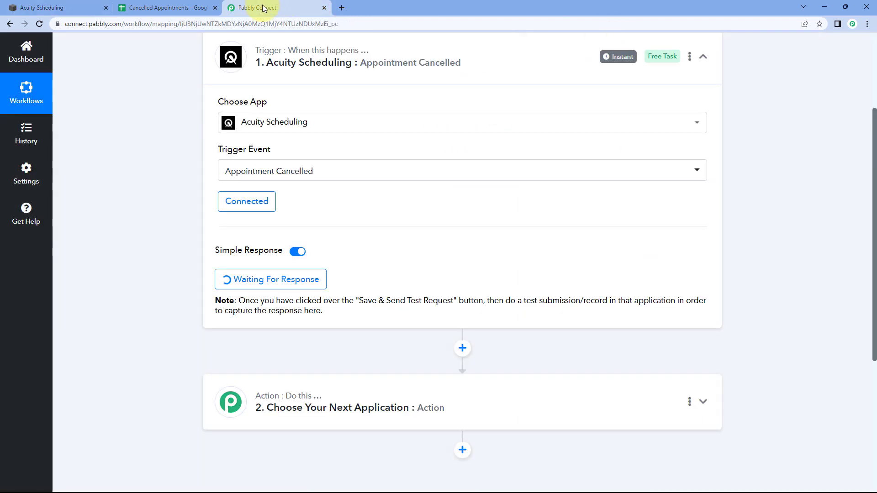
scroll(183, 222, down, 1)
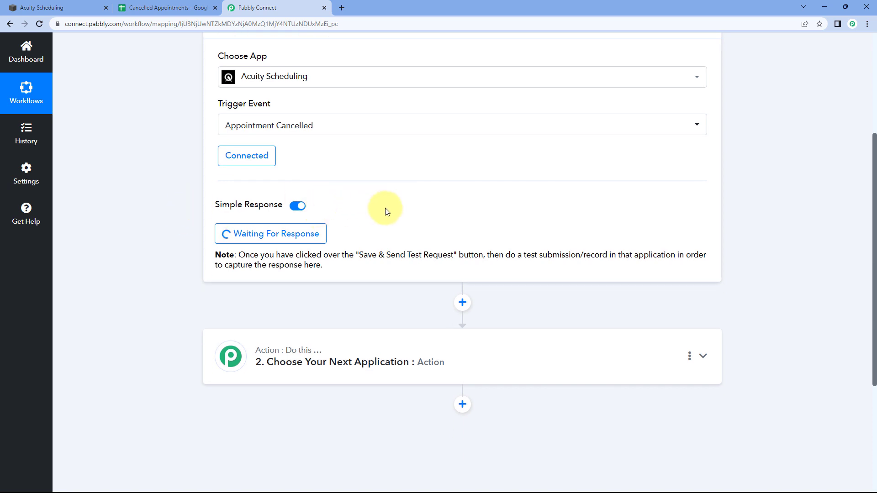
click(64, 5)
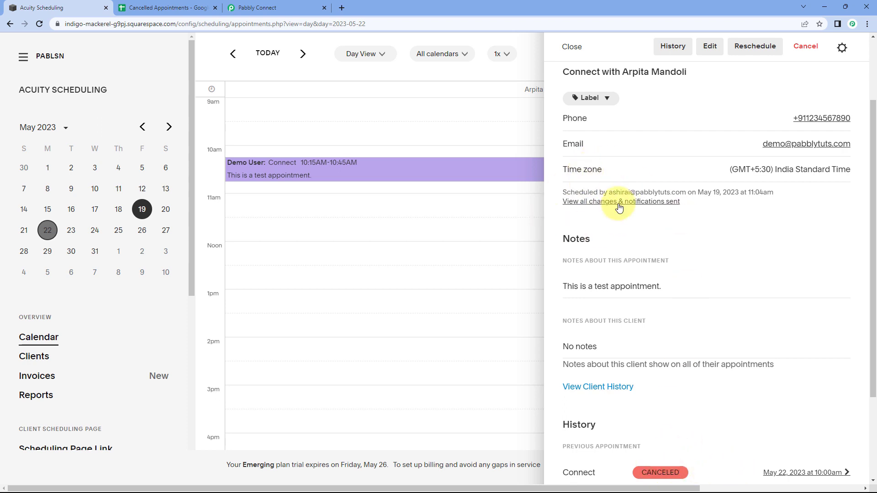
Switch to Gmail, open the confirmation e-mail for the Monday, May 22, 2023 10:15am appointment, and open its change/cancel page.
scroll(608, 137, up, 2)
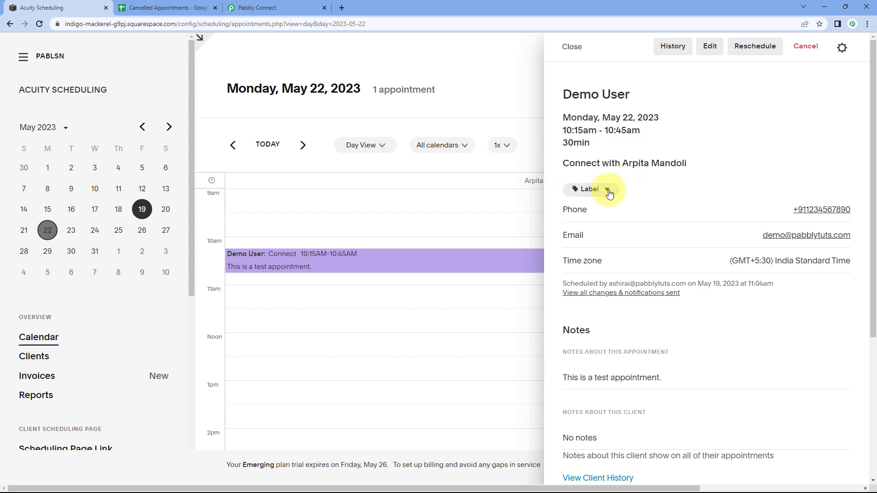
key(alt+Tab)
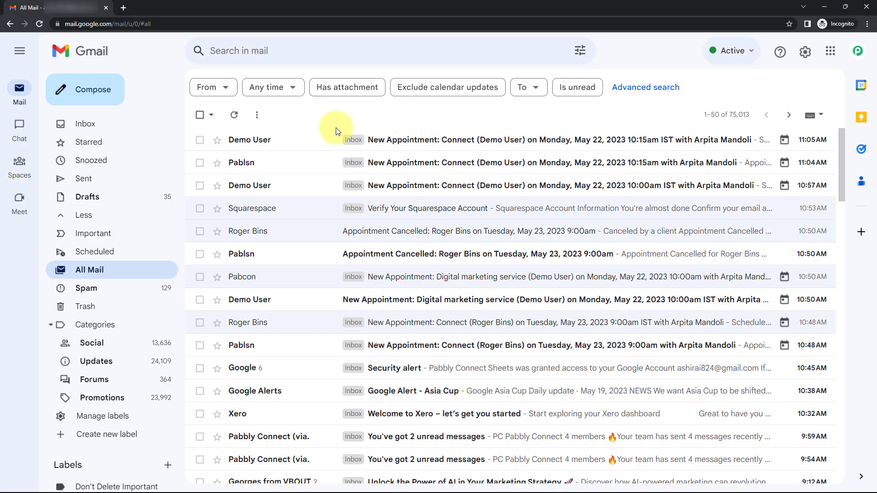
click(308, 141)
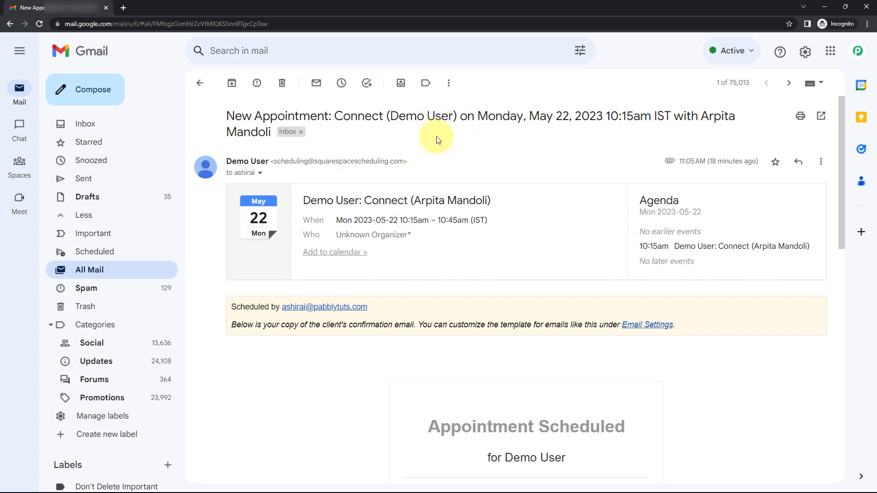
scroll(519, 177, down, 6)
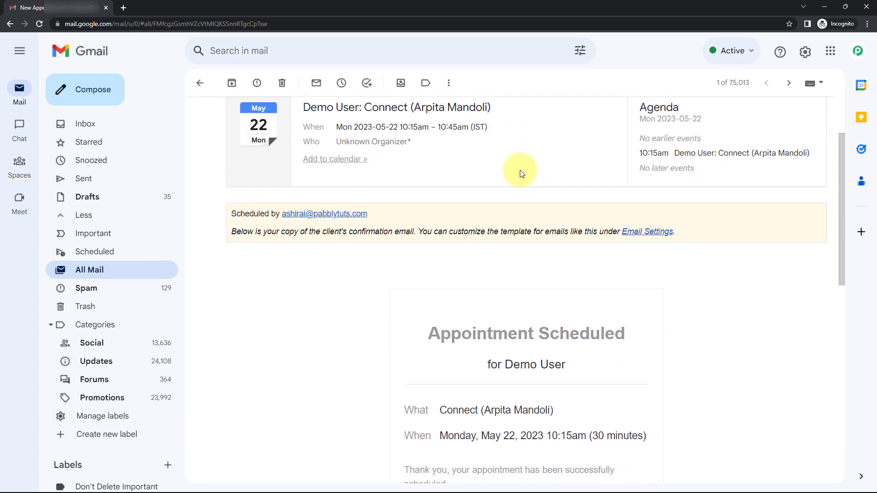
scroll(515, 191, down, 2)
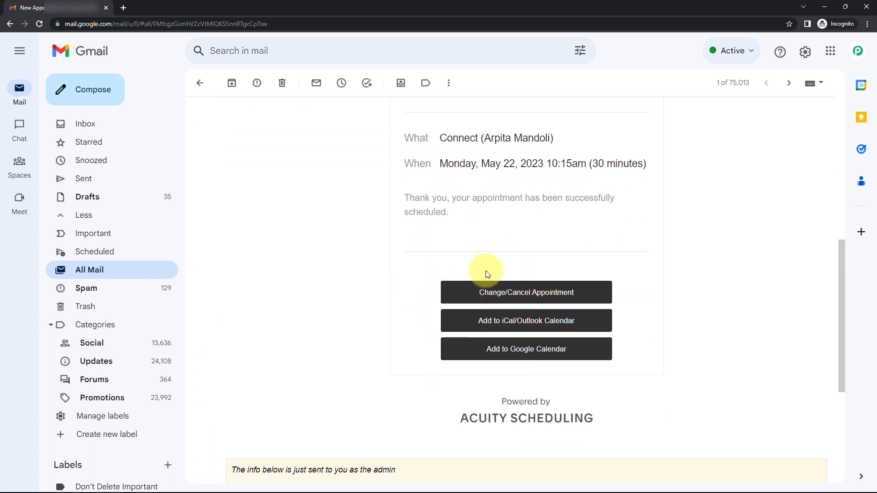
click(502, 294)
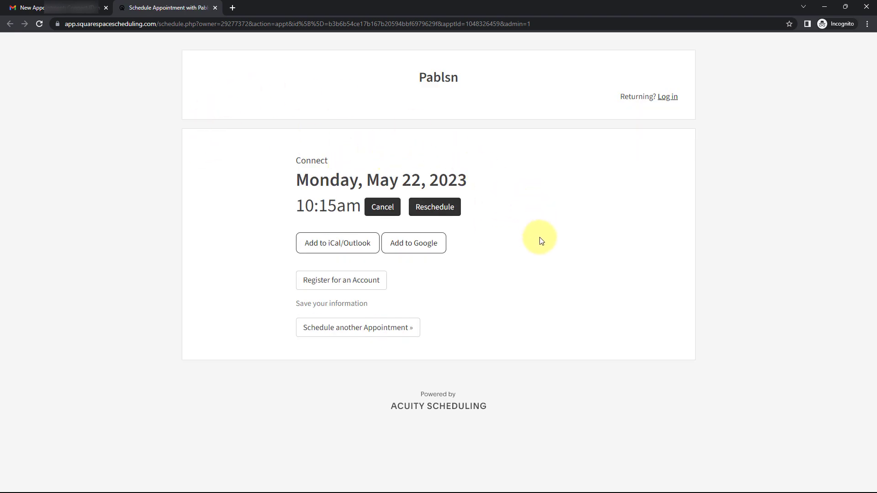
Cancel the Monday, May 22, 2023 10:15am Connect appointment and confirm the cancellation.
click(387, 213)
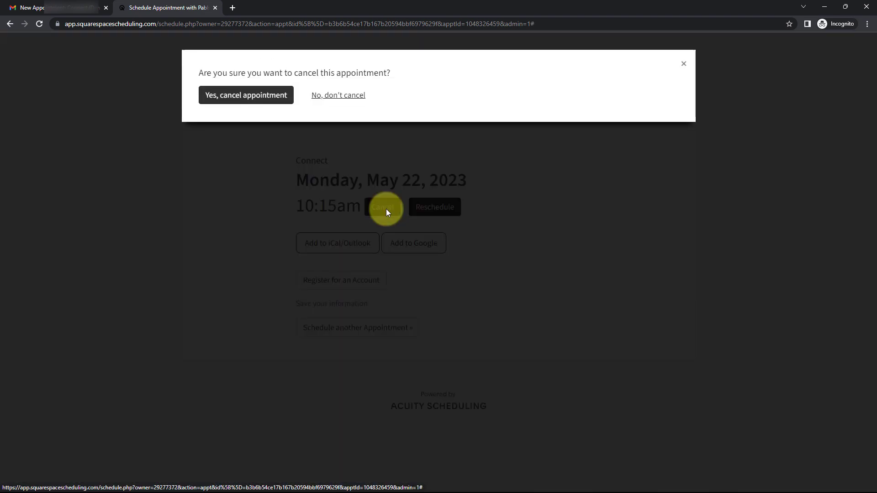
click(256, 98)
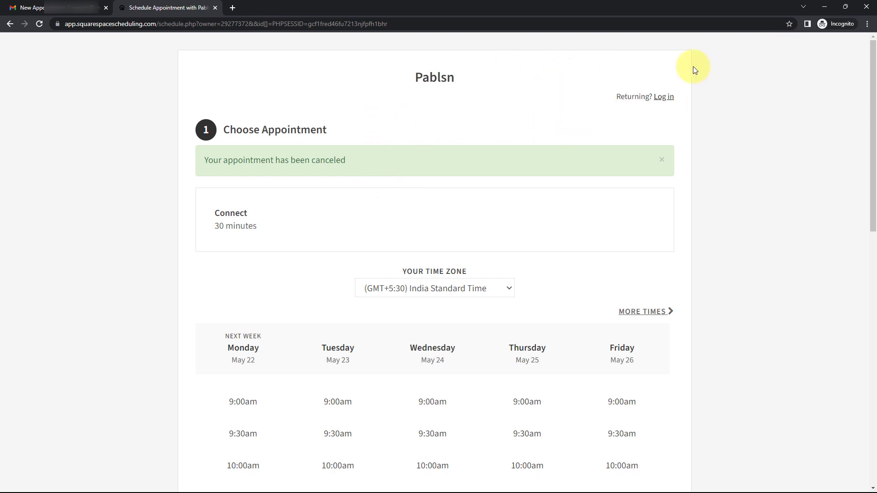
click(825, 7)
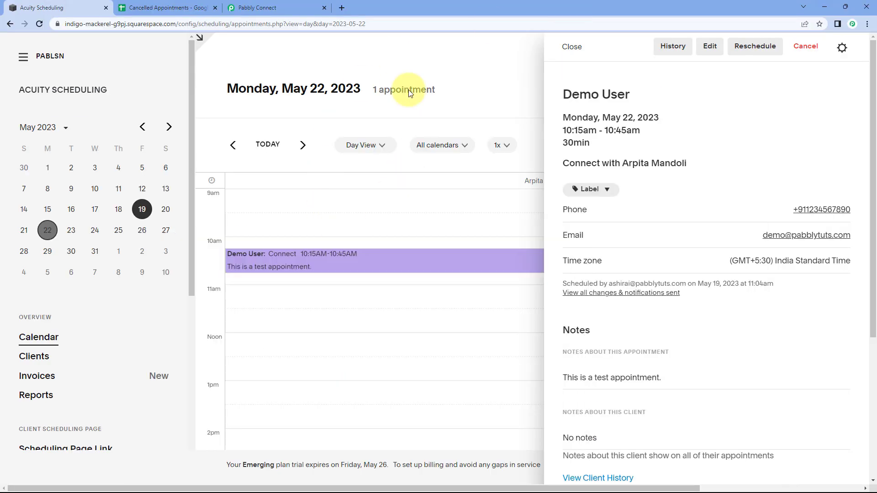
Switch to Pabbly Connect and review the Id, CalendarID, AppointmentTypeID and Action values in the trigger's captured response.
click(295, 6)
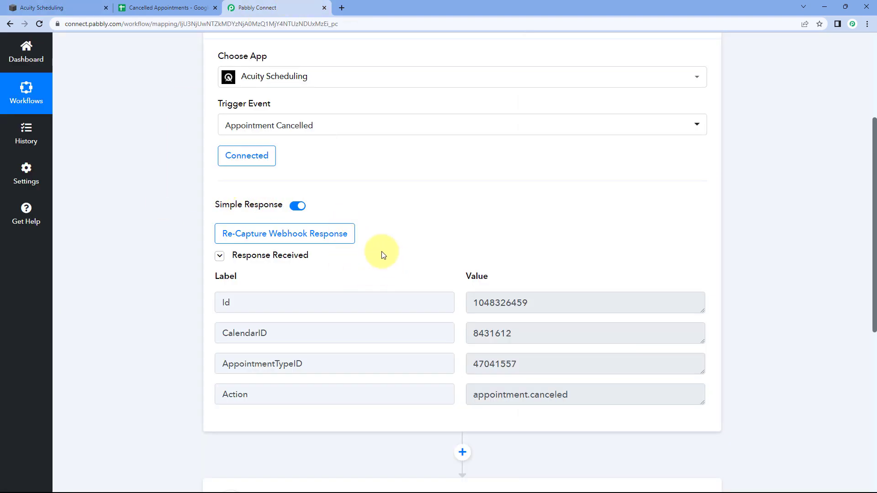
scroll(378, 250, down, 1)
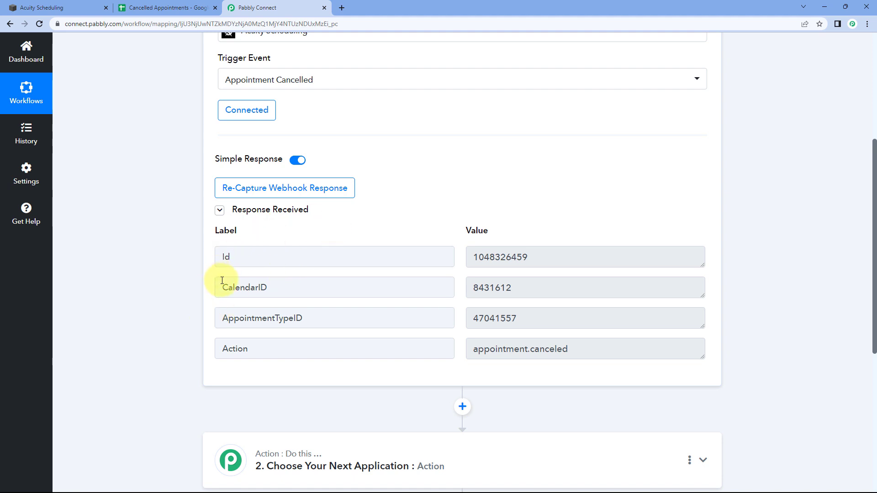
drag(539, 254, 462, 255)
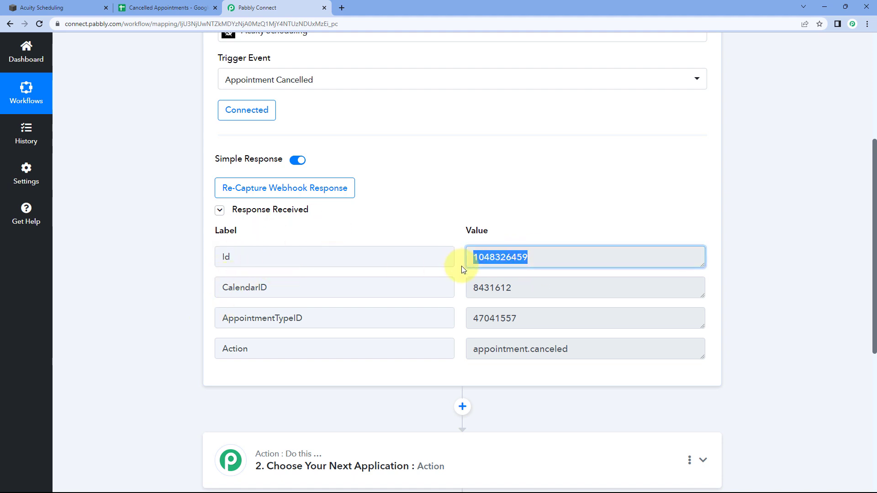
drag(558, 290, 453, 289)
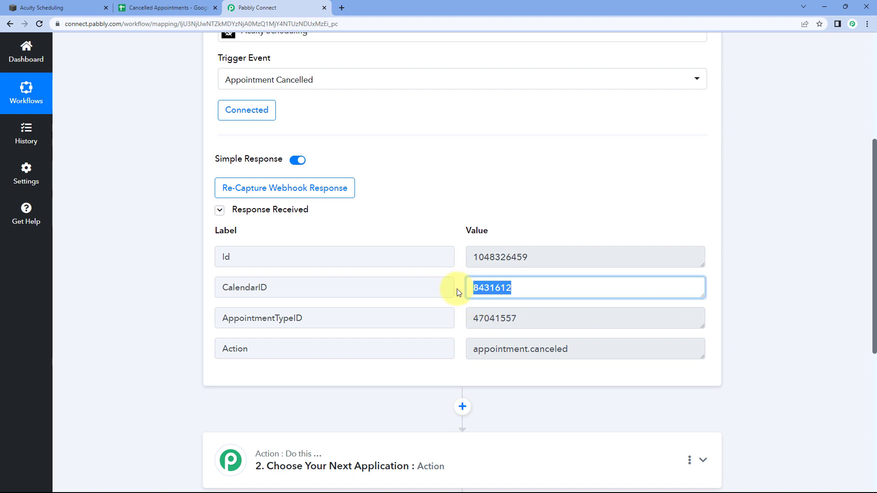
drag(538, 320, 465, 317)
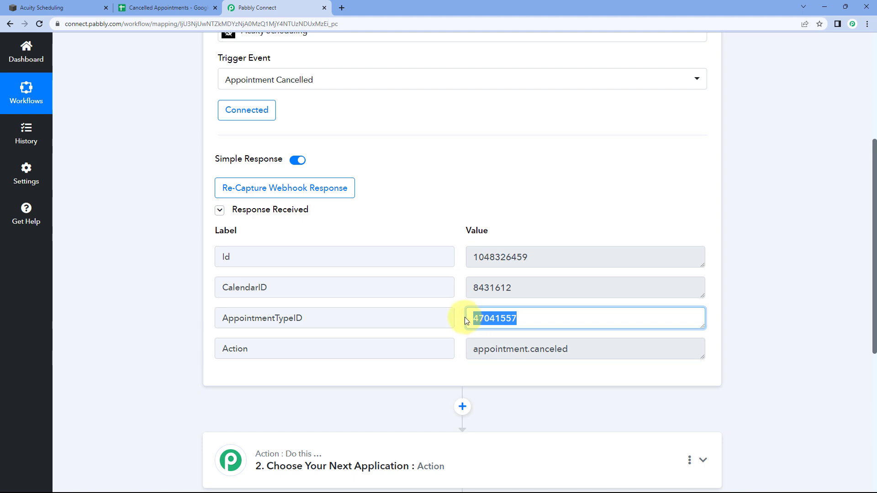
drag(474, 349, 581, 353)
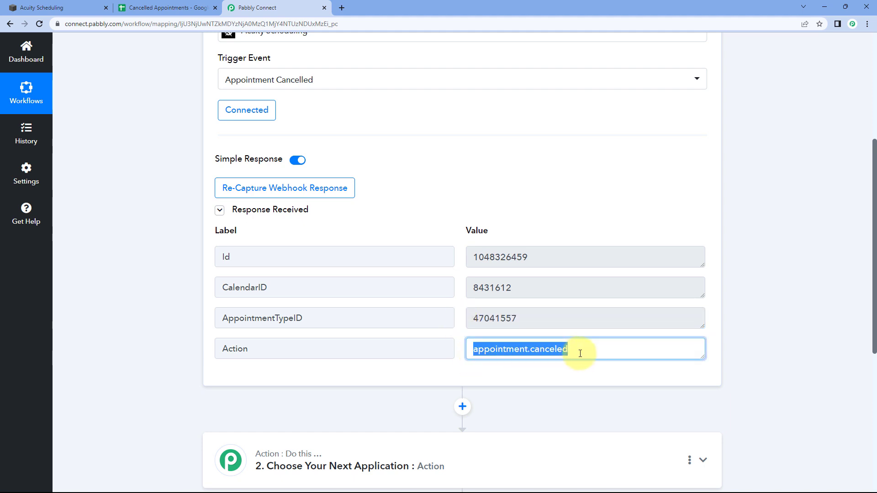
click(584, 350)
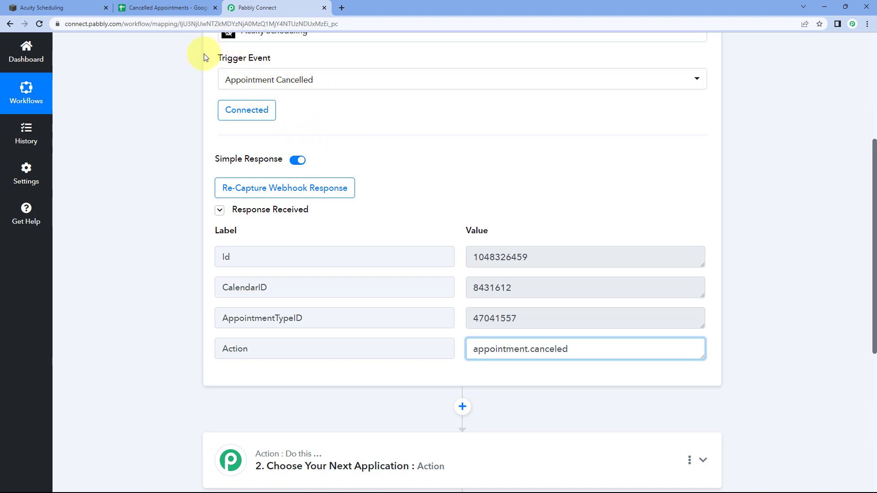
Compare the captured response fields with the client and appointment details shown in Acuity Scheduling.
click(80, 7)
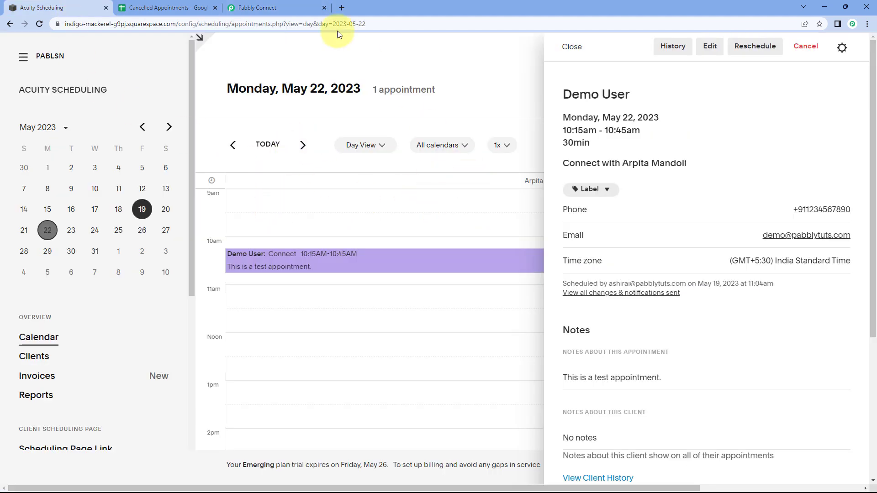
click(293, 8)
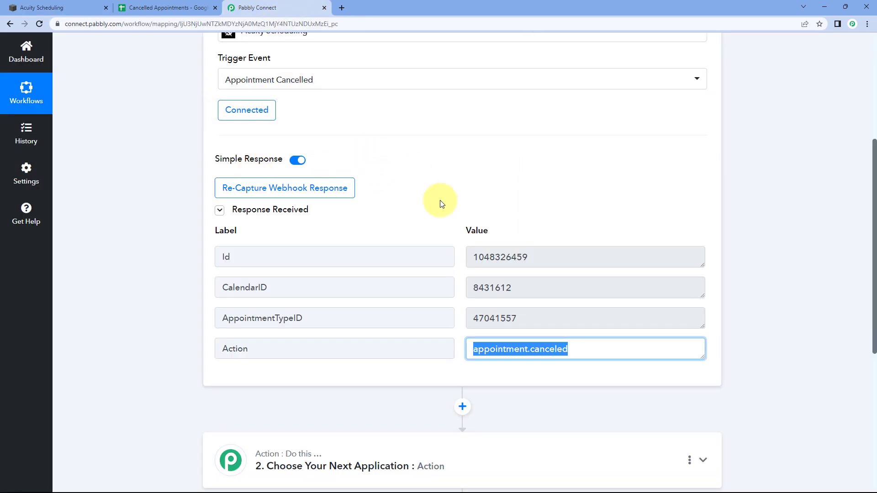
click(441, 223)
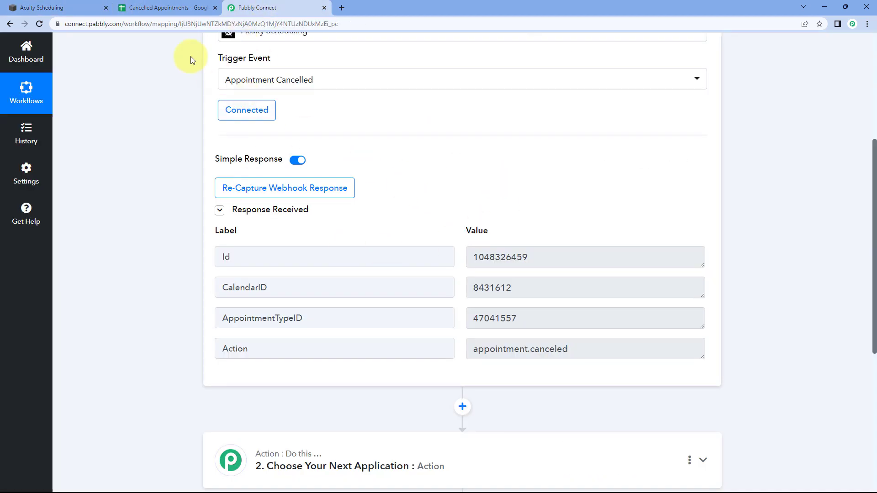
click(84, 3)
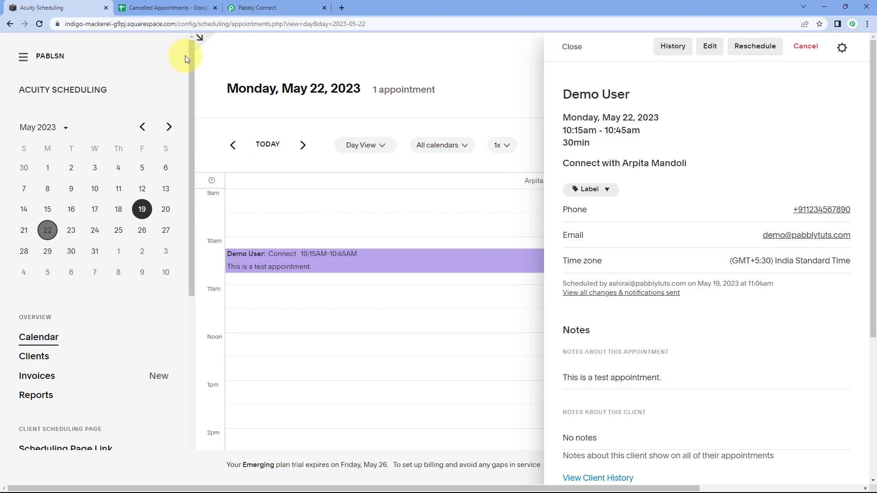
click(268, 4)
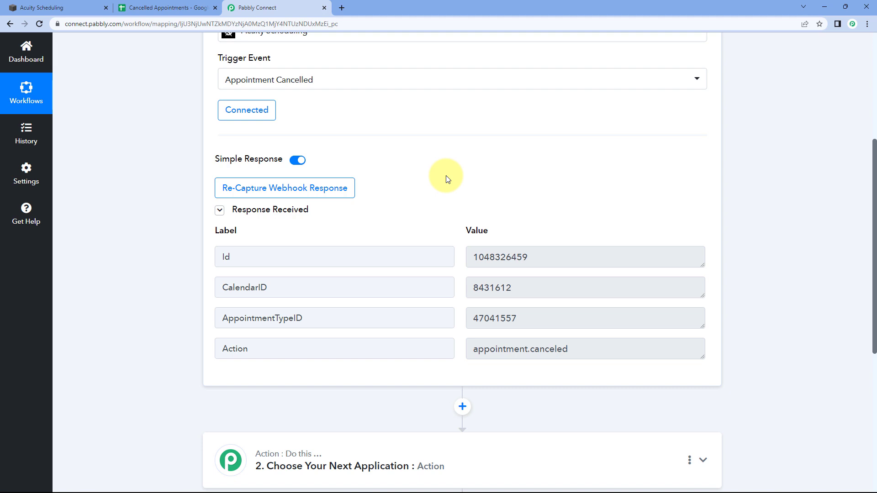
Check the captured appointment Id against the columns required in the Cancelled Appointments sheet.
scroll(452, 174, down, 1)
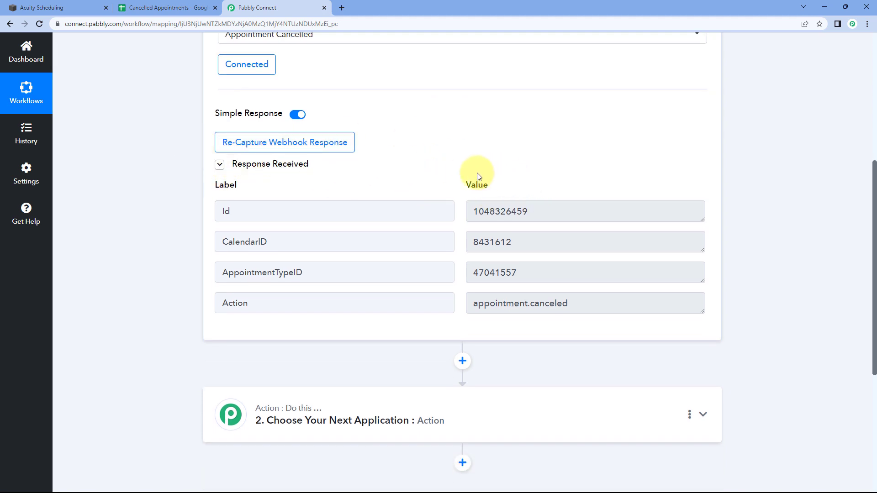
drag(541, 210, 446, 204)
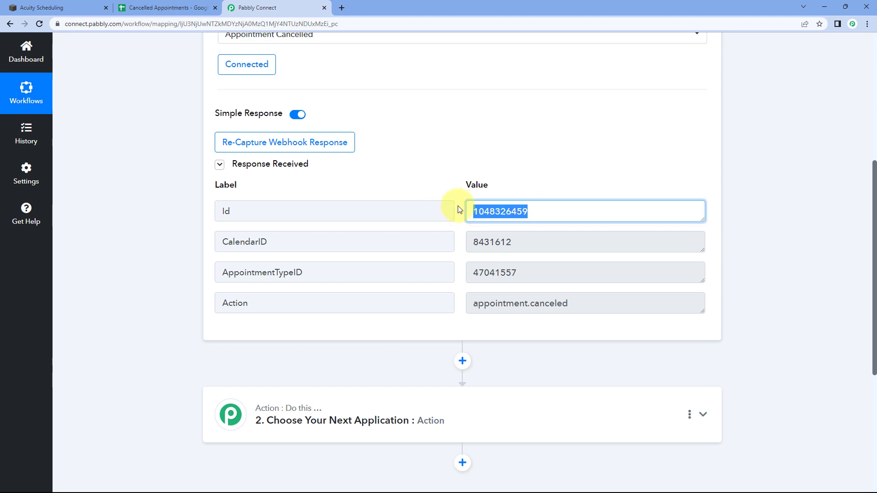
click(458, 208)
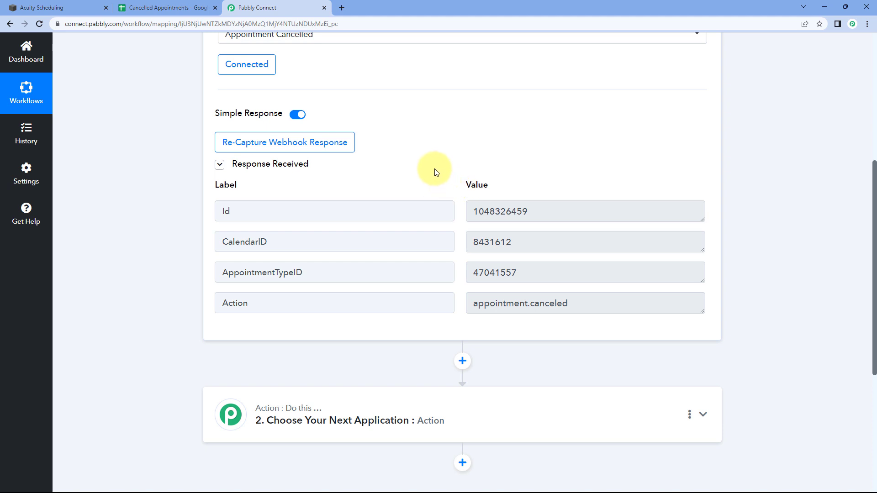
click(186, 7)
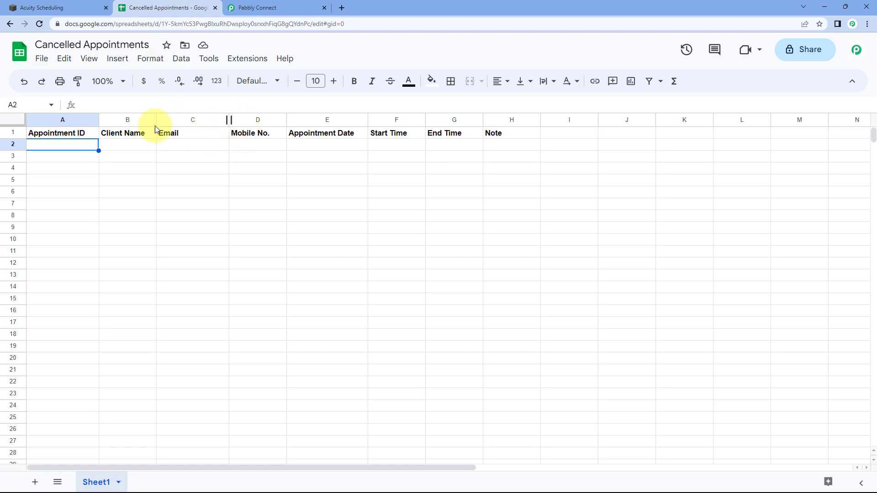
click(288, 6)
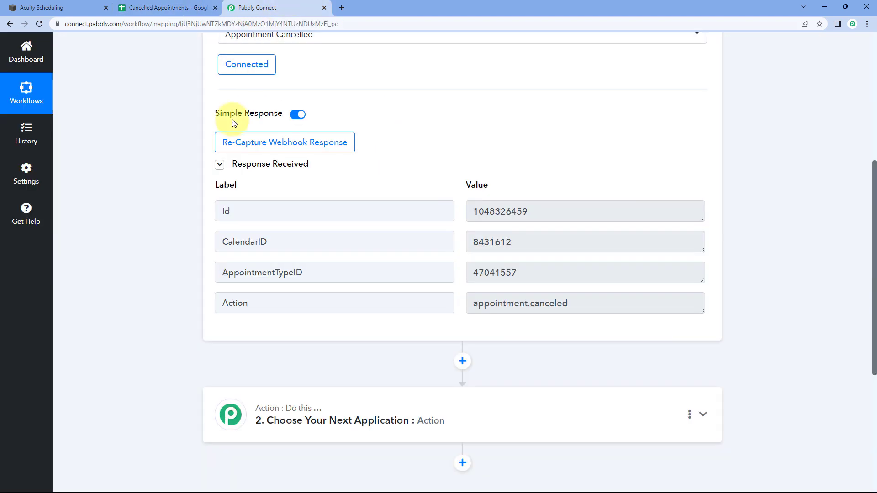
click(526, 213)
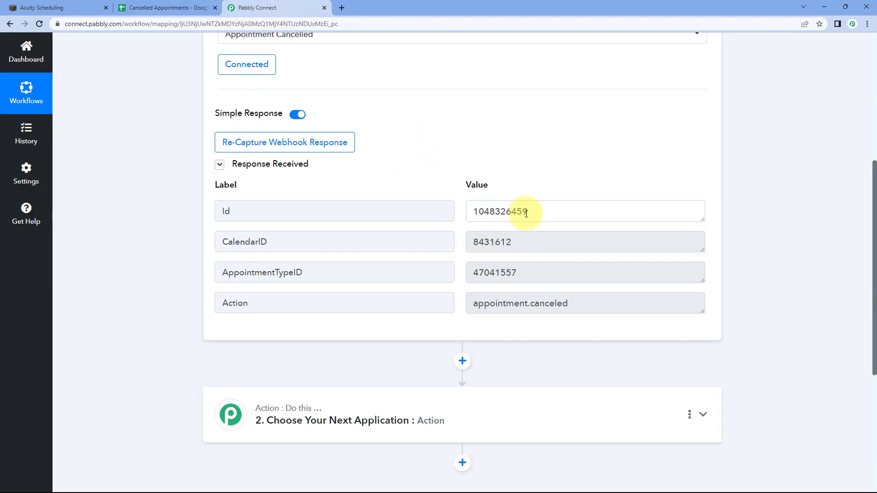
drag(526, 214, 451, 214)
click(457, 216)
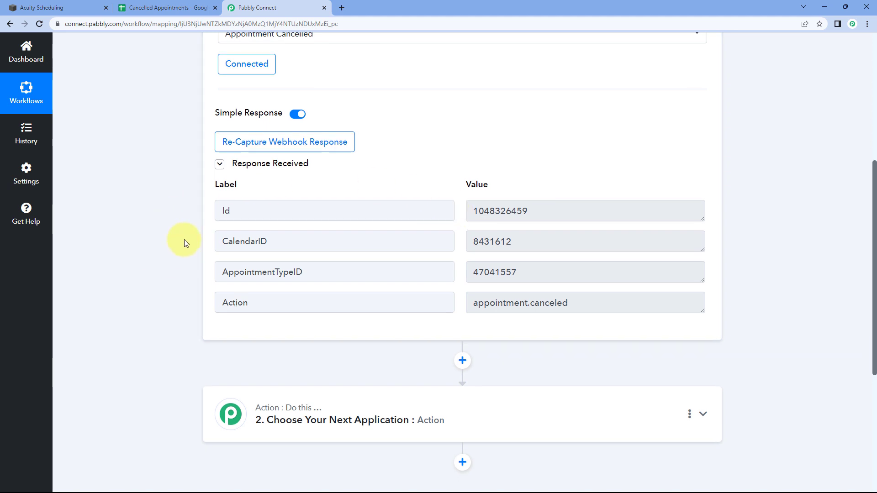
Set Acuity Scheduling as the app for the workflow's second step, the action.
scroll(182, 241, down, 3)
scroll(184, 239, down, 3)
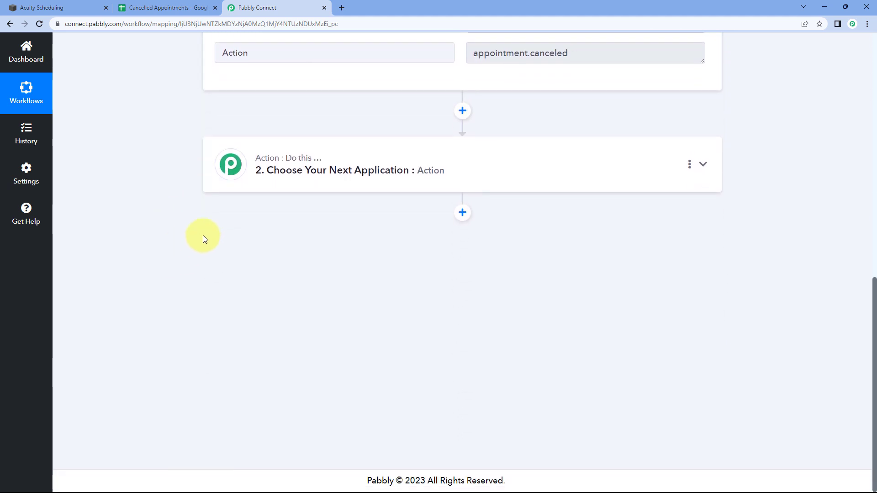
click(362, 147)
click(260, 230)
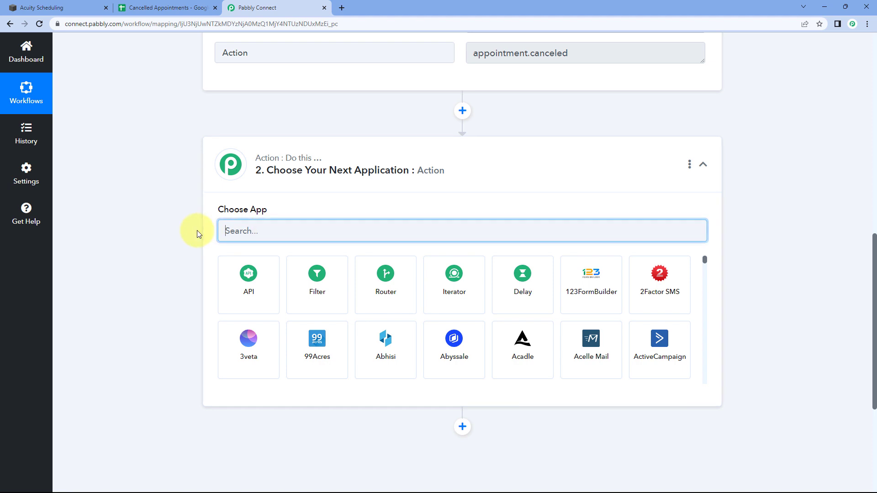
text(Acut)
key(BackSpace)
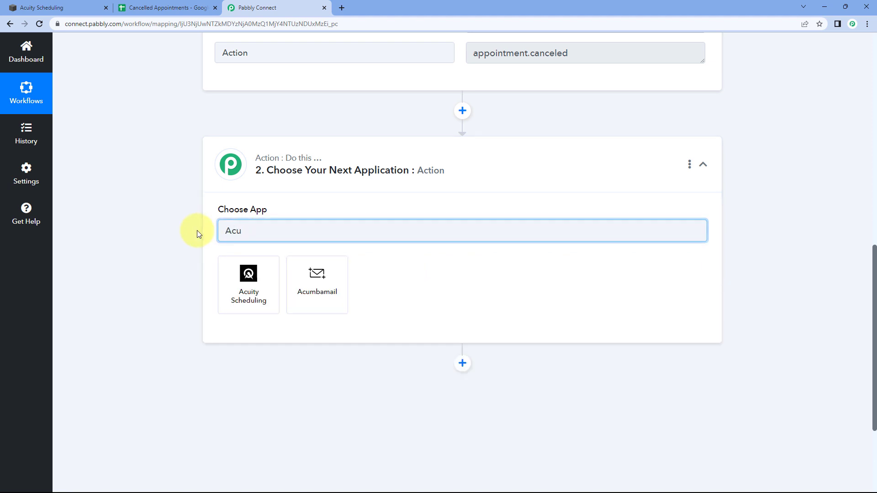
text(ity)
click(247, 287)
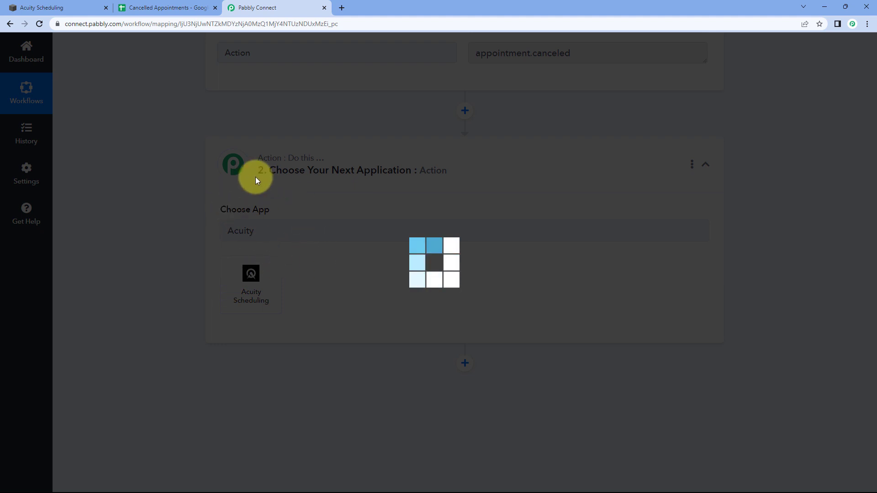
Set the action event to Get a Single Appointment by ID and connect it through the existing Acuity Scheduling #3 connection.
scroll(363, 202, down, 2)
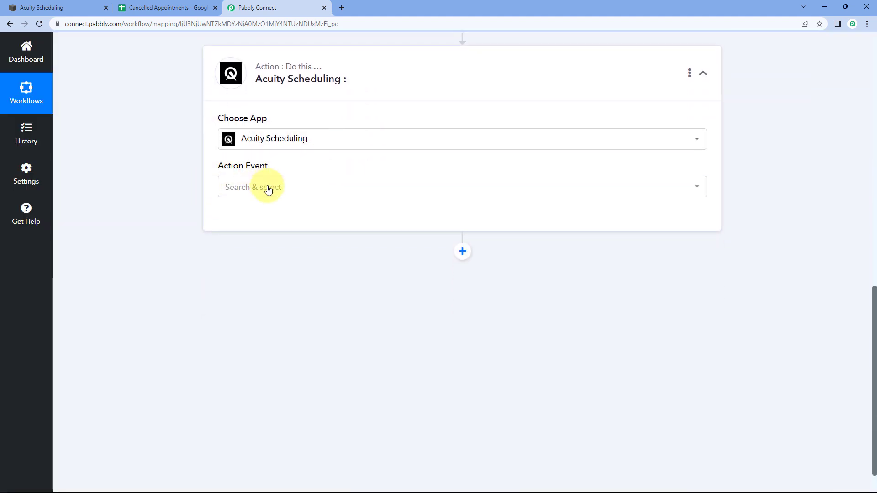
click(300, 191)
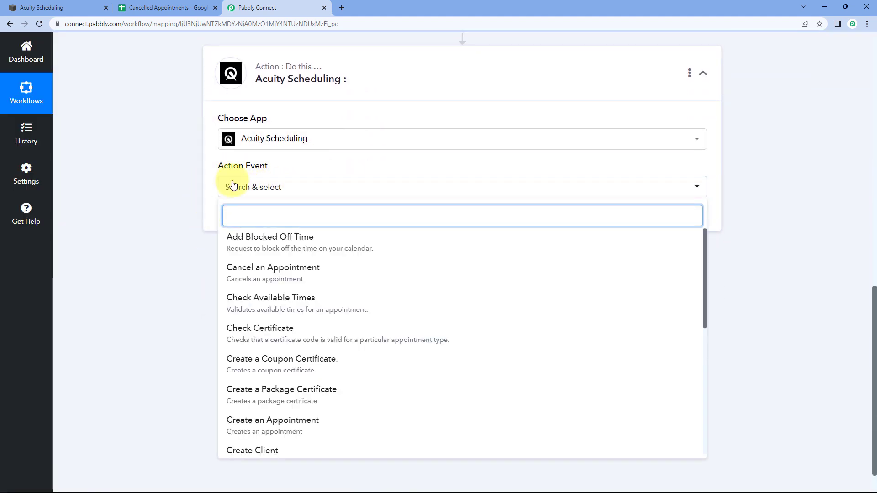
scroll(280, 285, down, 4)
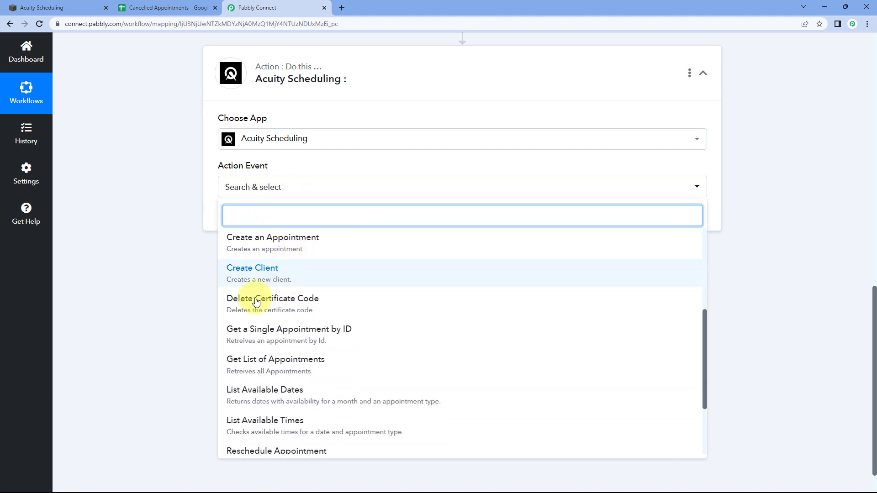
click(284, 335)
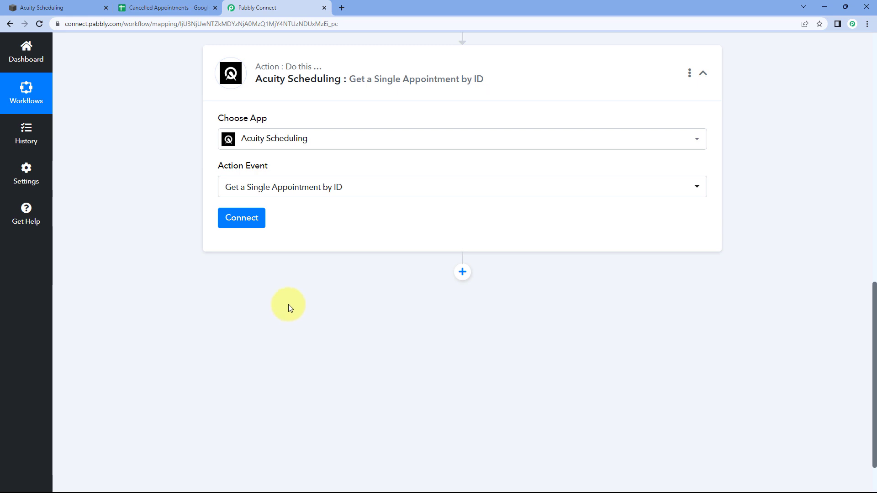
click(241, 221)
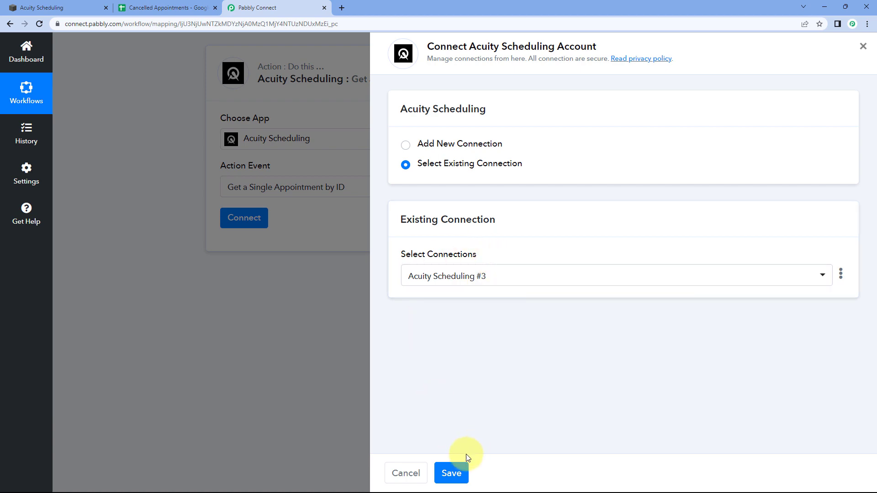
click(451, 474)
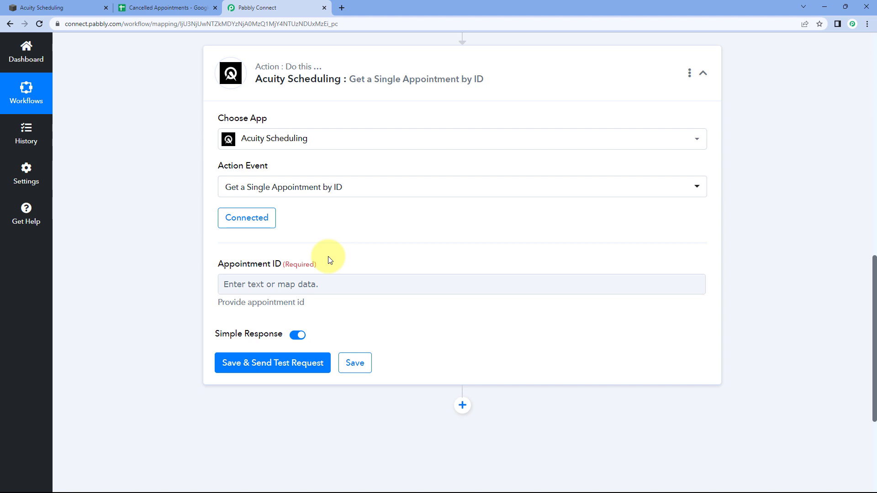
Map the Id from the Appointment Cancelled trigger's response to the Appointment ID, then save and send a test request.
scroll(339, 261, up, 6)
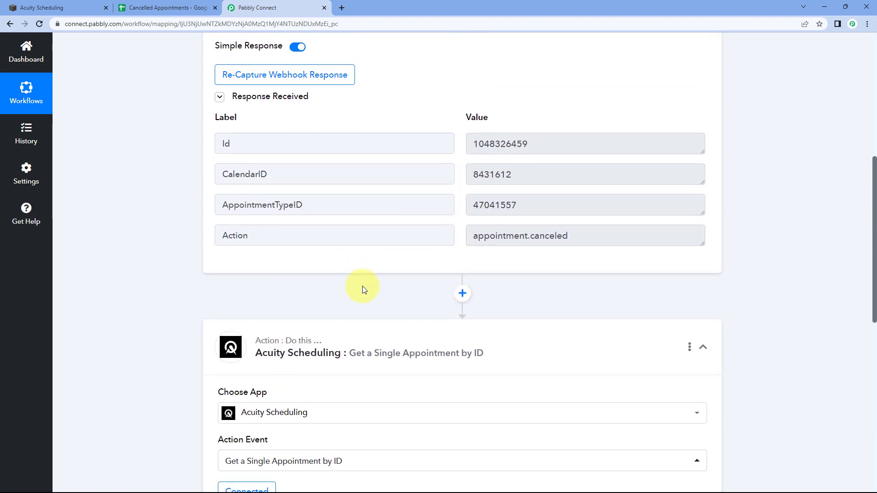
drag(529, 144, 456, 144)
click(456, 144)
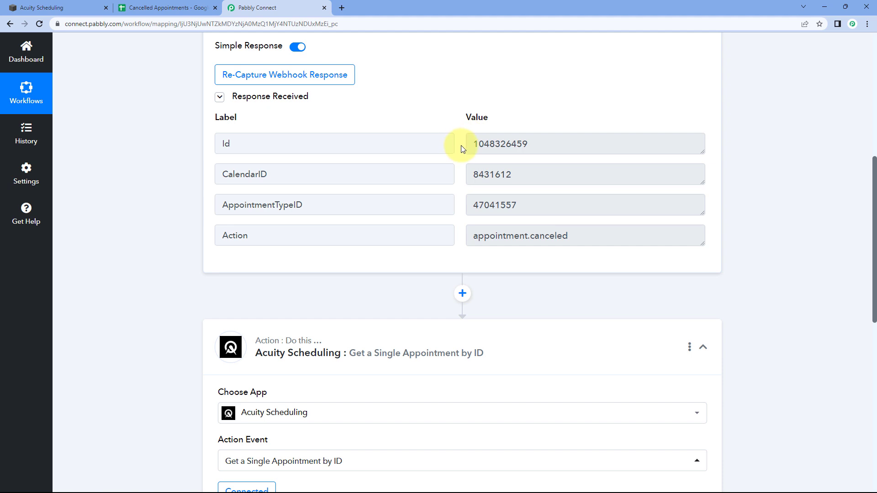
scroll(463, 147, down, 2)
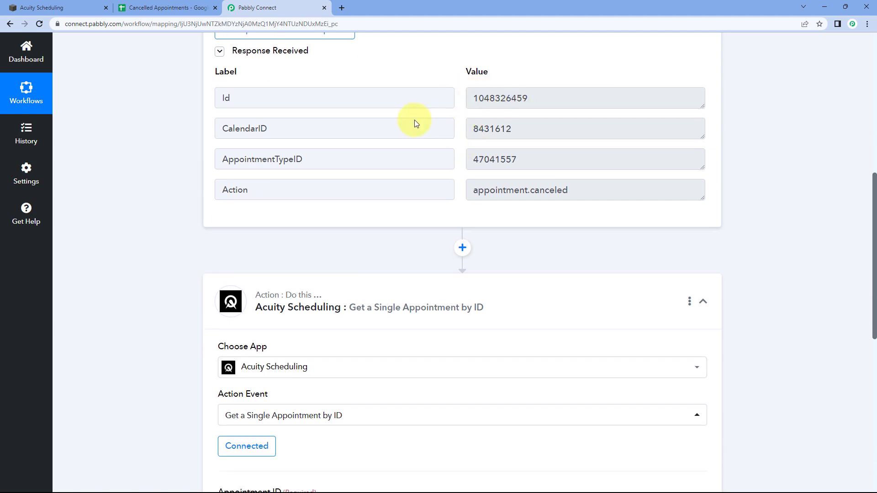
scroll(204, 215, down, 3)
scroll(204, 215, down, 4)
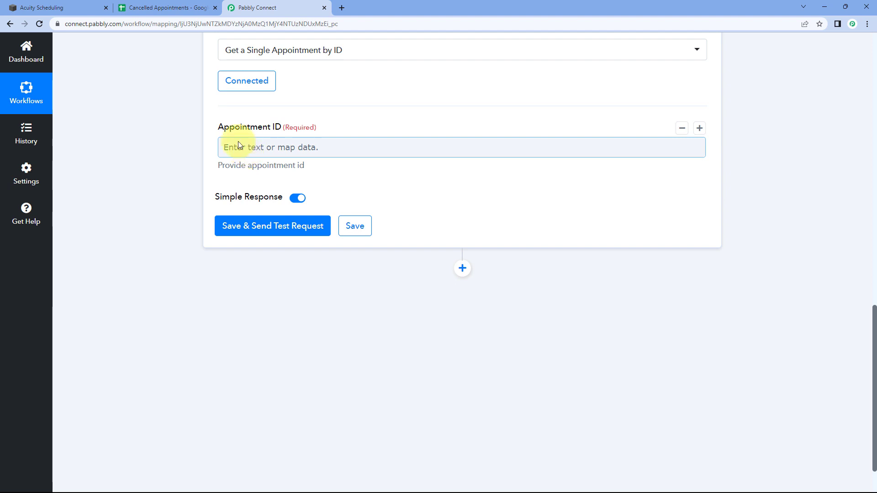
click(244, 147)
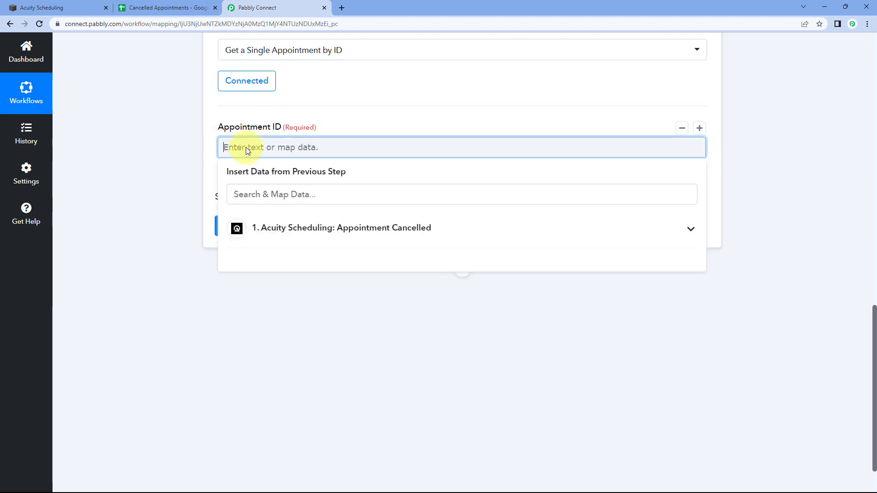
click(359, 228)
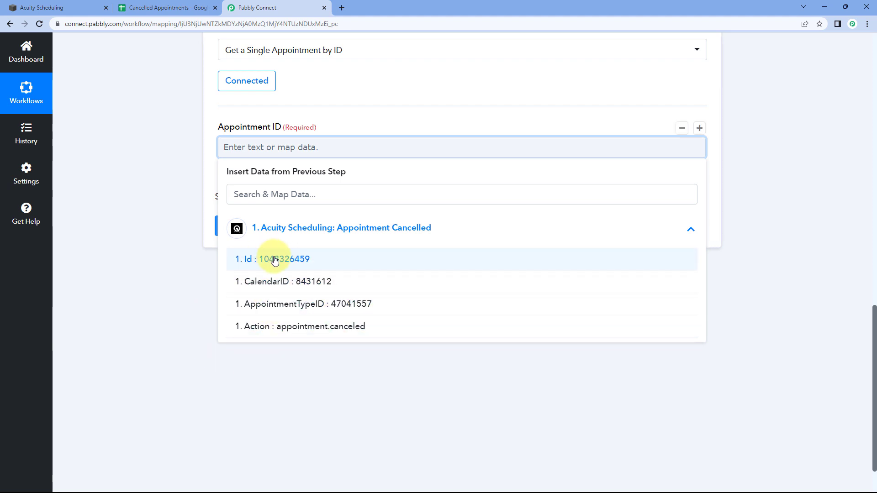
click(258, 260)
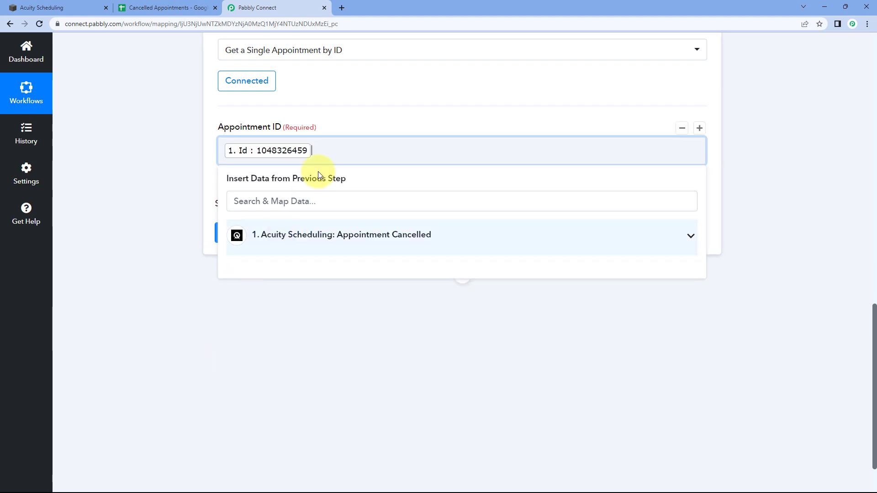
click(205, 139)
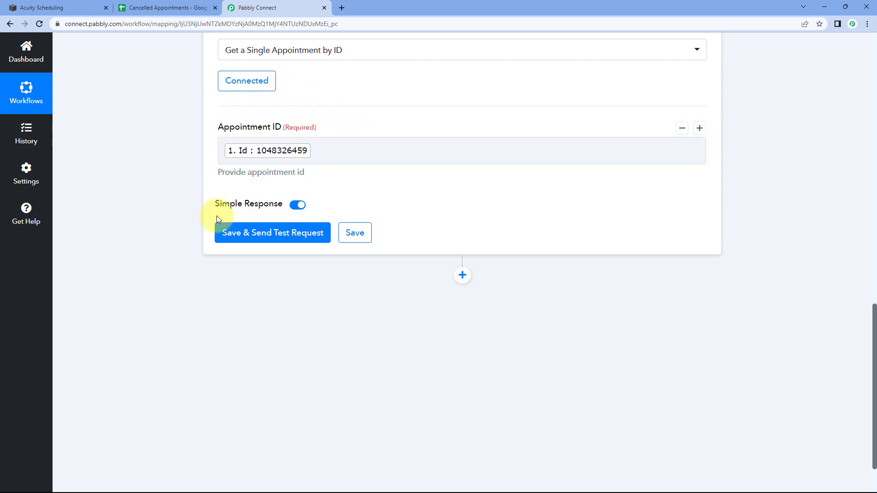
click(274, 232)
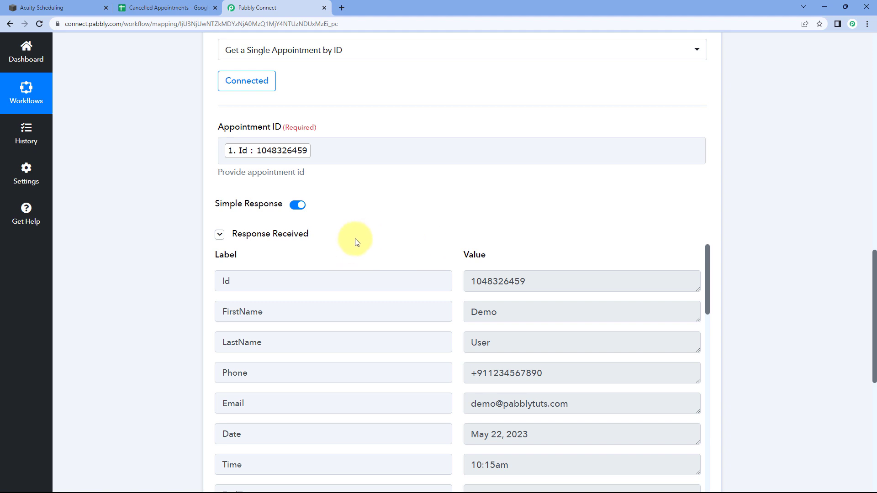
Check the FirstName and LastName values in the test response against the client's name in the Acuity Scheduling appointment.
scroll(451, 242, down, 1)
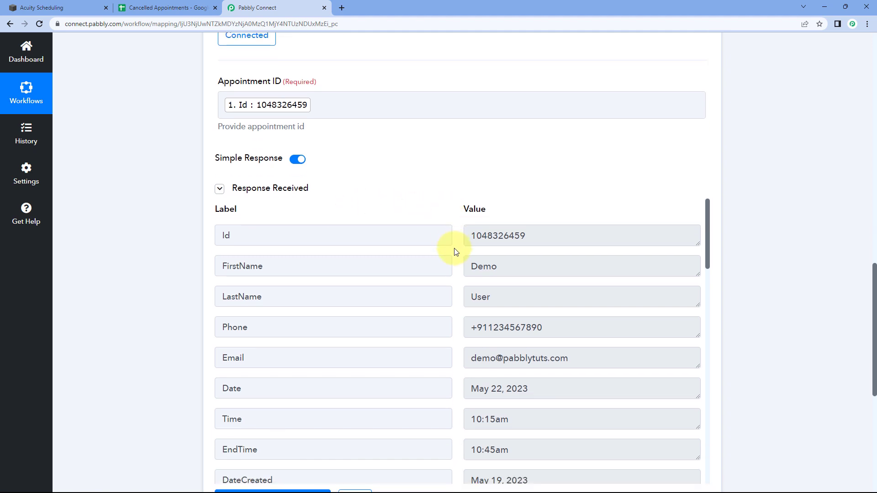
scroll(446, 199, down, 1)
scroll(450, 212, up, 1)
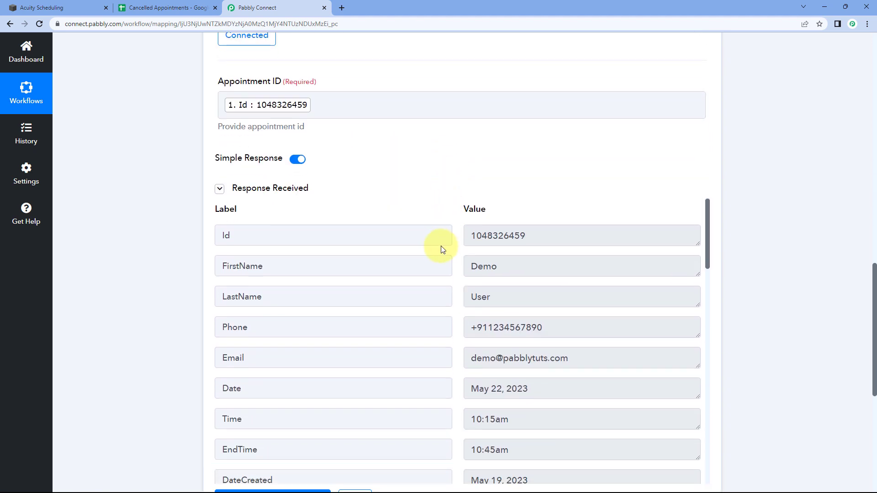
scroll(459, 217, down, 1)
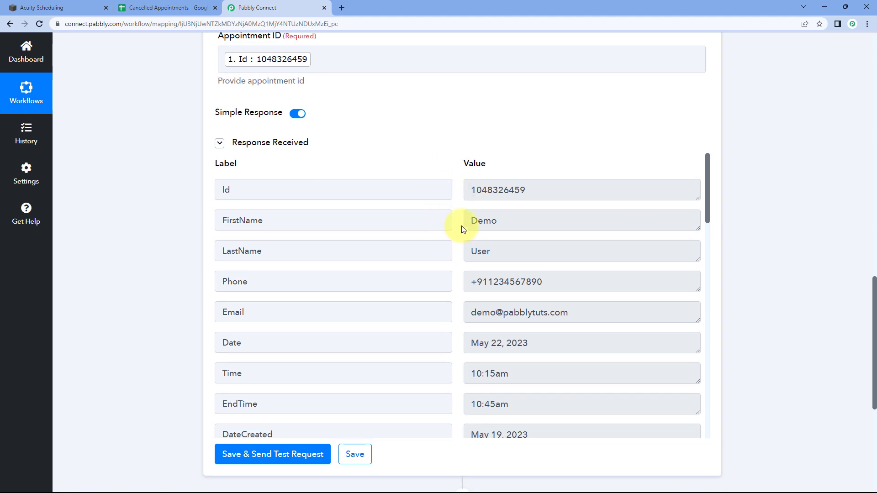
double_click(502, 219)
double_click(484, 251)
click(70, 10)
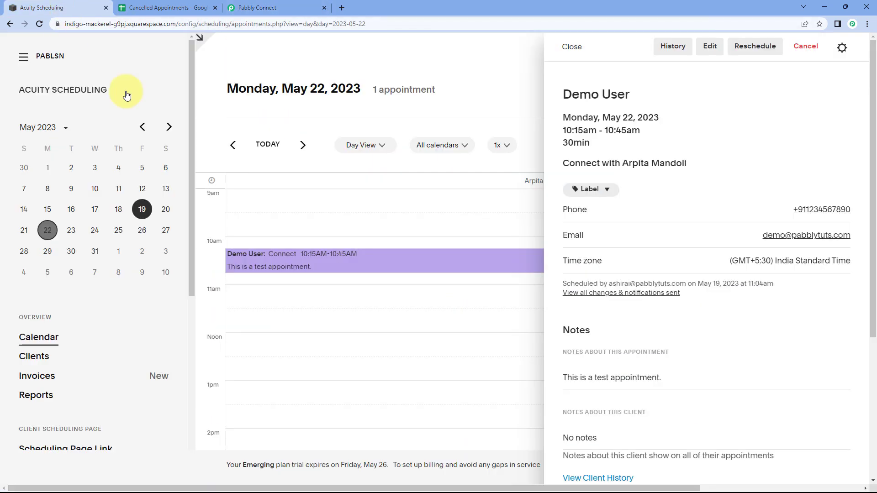
drag(565, 100, 629, 99)
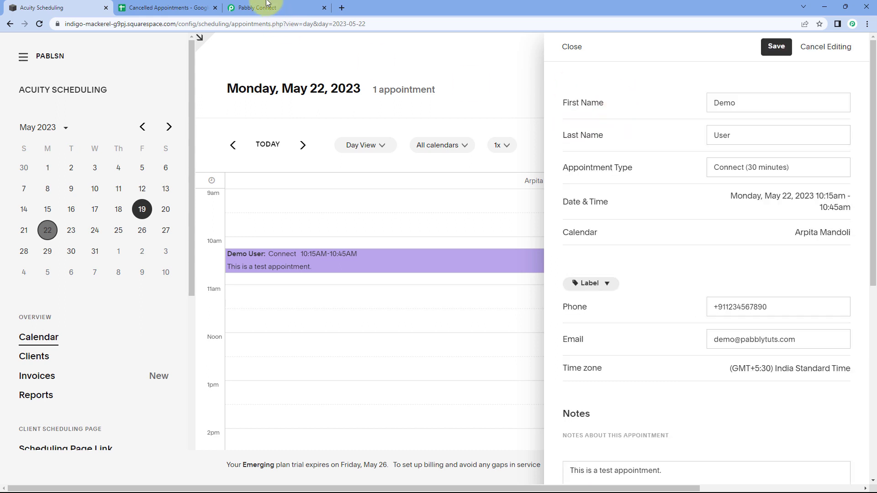
Switch back to Pabbly Connect and review the Phone, Email, Date, Time, EndTime and DateCreated values in the response.
click(266, 6)
drag(568, 286, 463, 287)
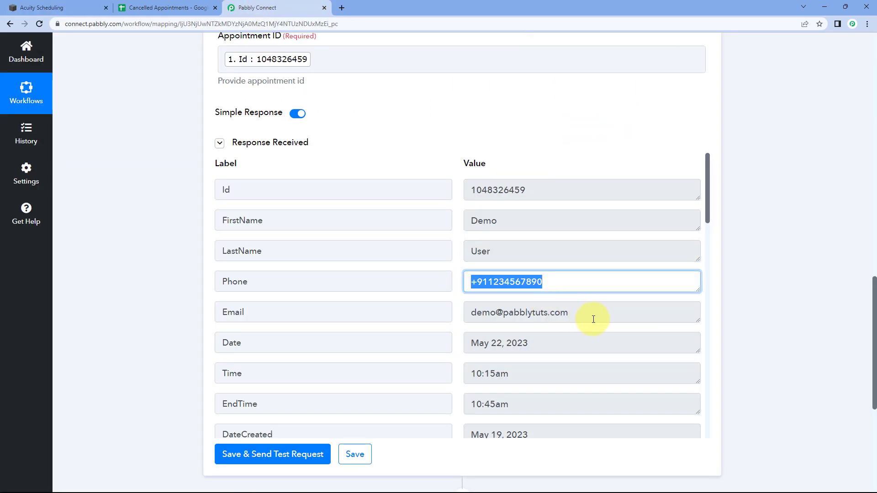
drag(593, 319, 464, 319)
scroll(456, 312, down, 2)
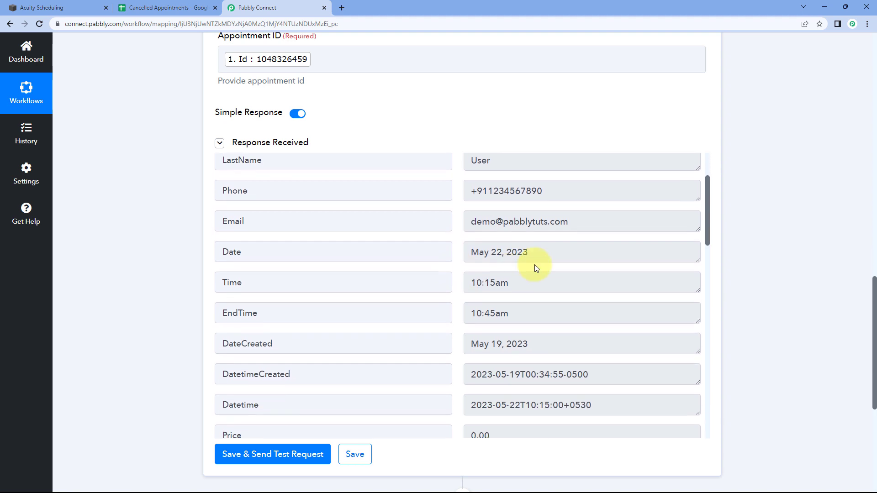
drag(532, 258, 465, 285)
drag(523, 315, 466, 313)
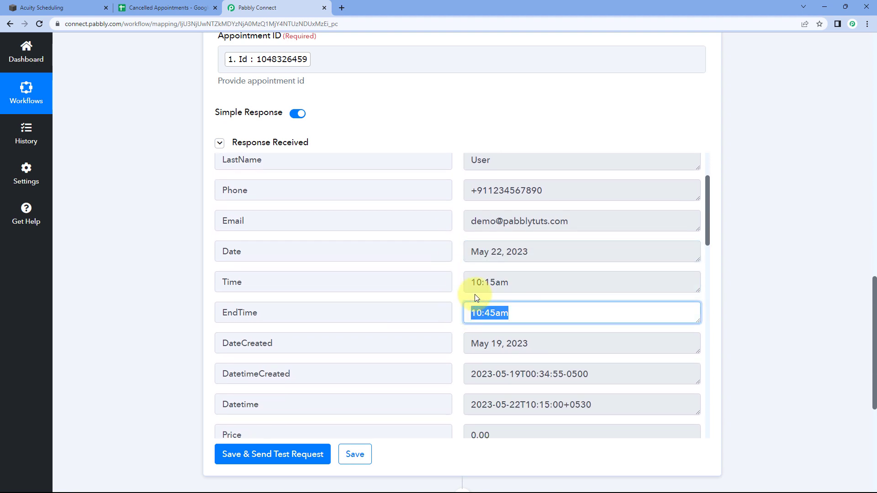
drag(534, 255, 461, 261)
scroll(455, 271, down, 1)
drag(528, 232, 460, 243)
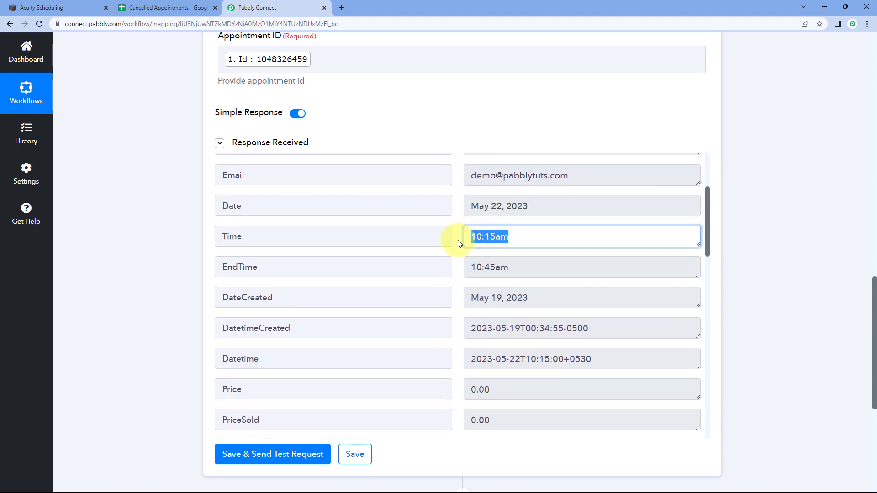
drag(515, 261, 459, 266)
click(456, 258)
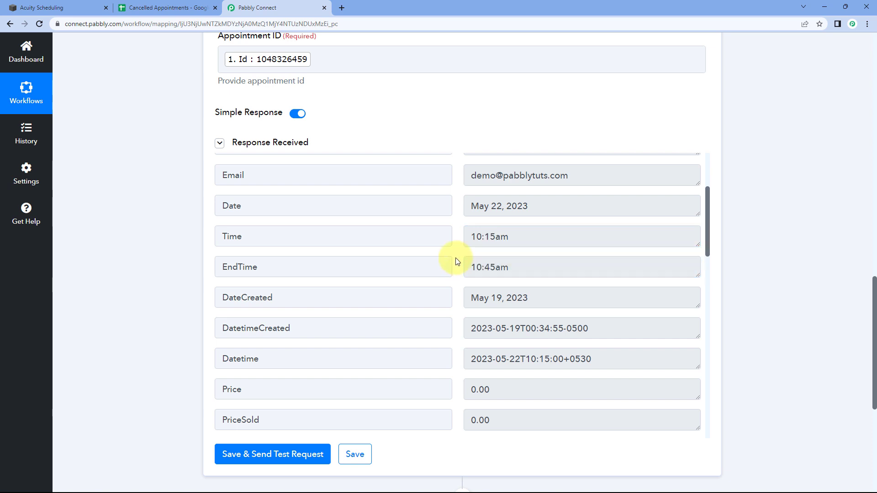
scroll(456, 262, down, 1)
drag(564, 251, 465, 254)
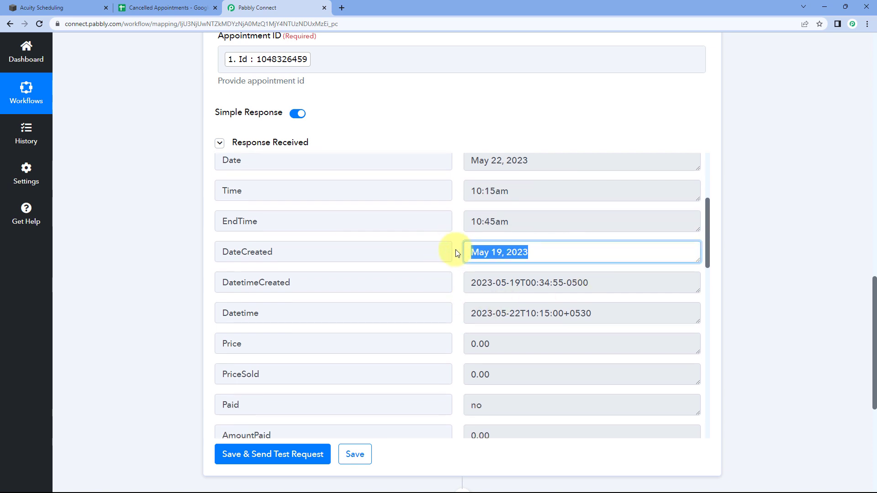
Find the Notes value in the response and compare it with the appointment notes in Acuity Scheduling.
scroll(456, 249, down, 3)
scroll(457, 254, down, 7)
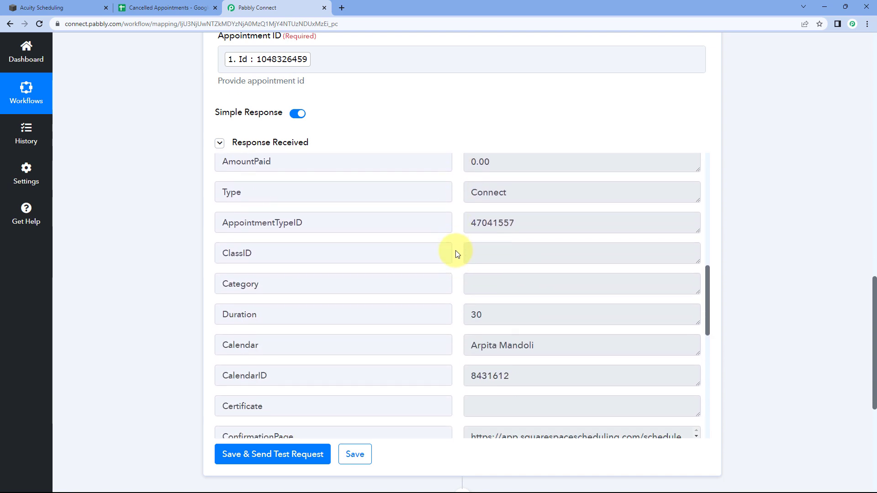
scroll(457, 254, down, 4)
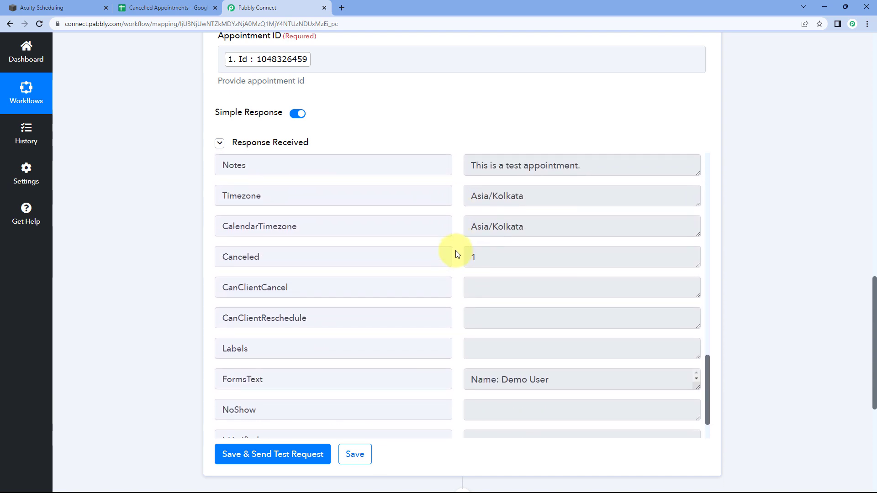
scroll(456, 251, up, 2)
drag(580, 255, 473, 256)
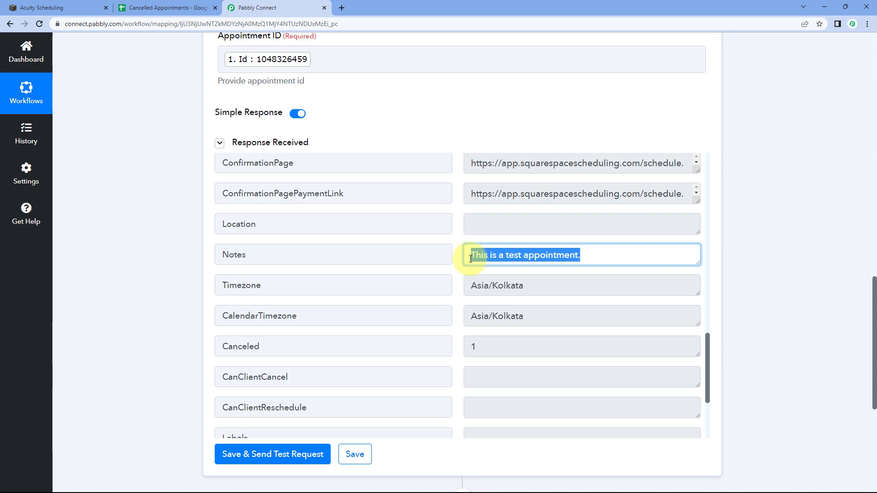
click(43, 8)
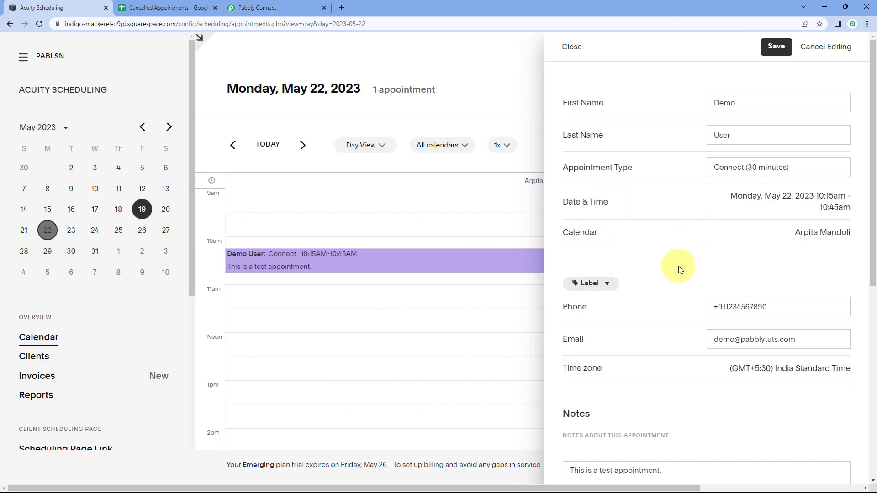
scroll(679, 266, down, 3)
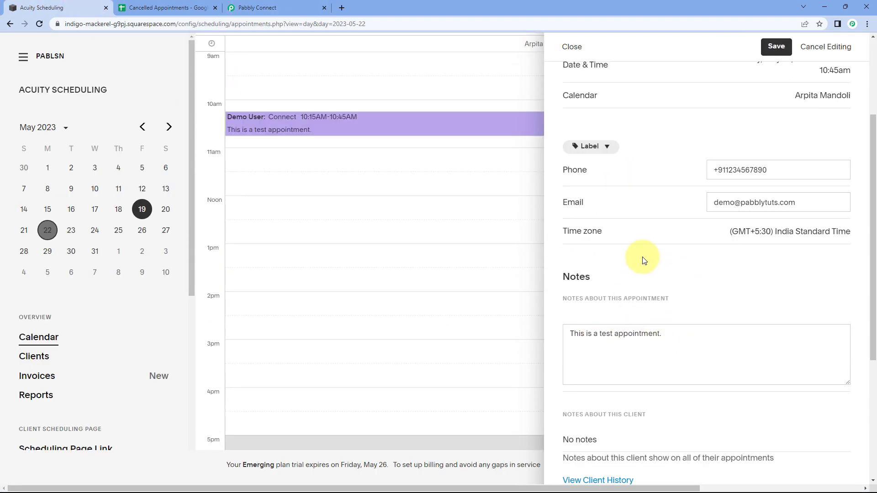
scroll(643, 260, up, 3)
Return to Pabbly Connect and look through the response from its last fields back up to the client details.
click(275, 8)
scroll(459, 270, down, 3)
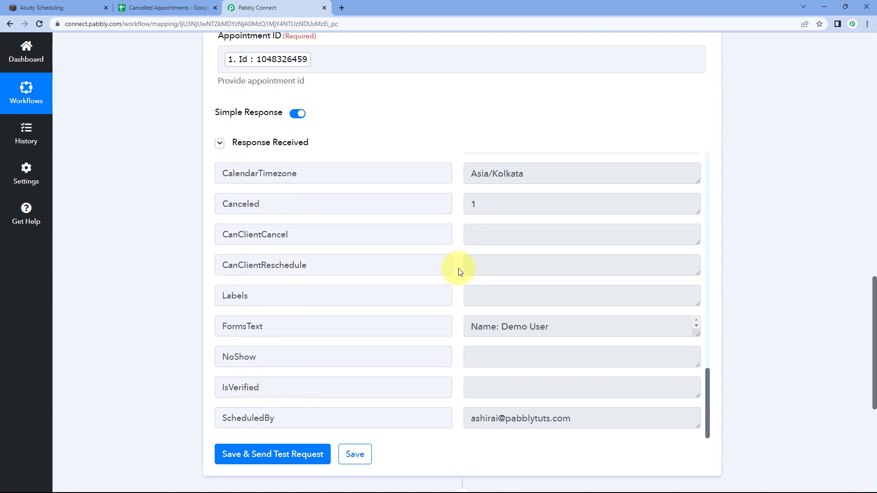
scroll(459, 268, up, 6)
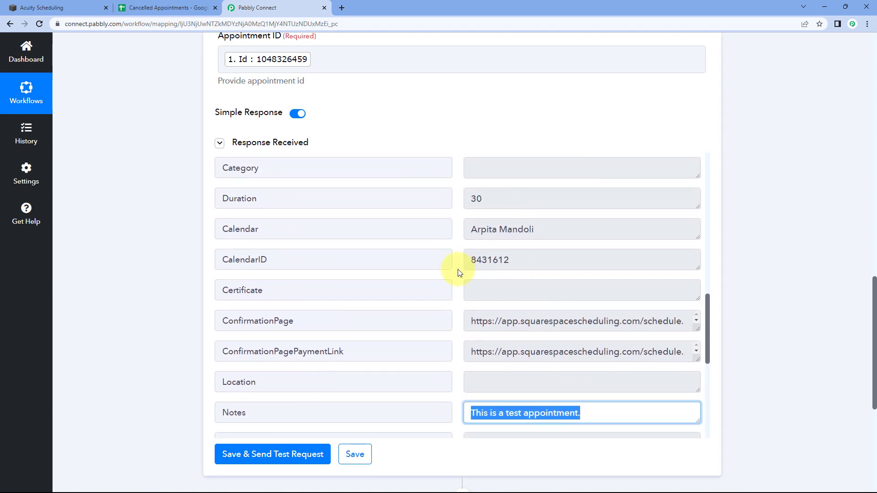
scroll(459, 273, up, 6)
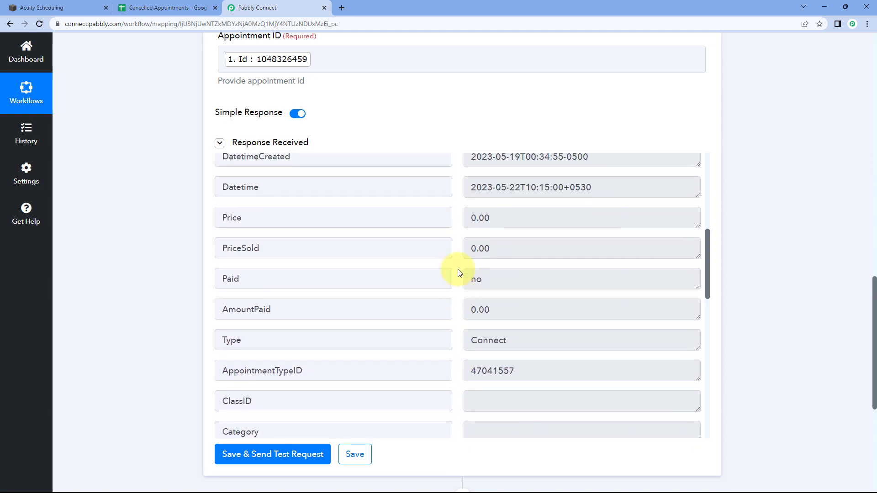
scroll(460, 273, up, 6)
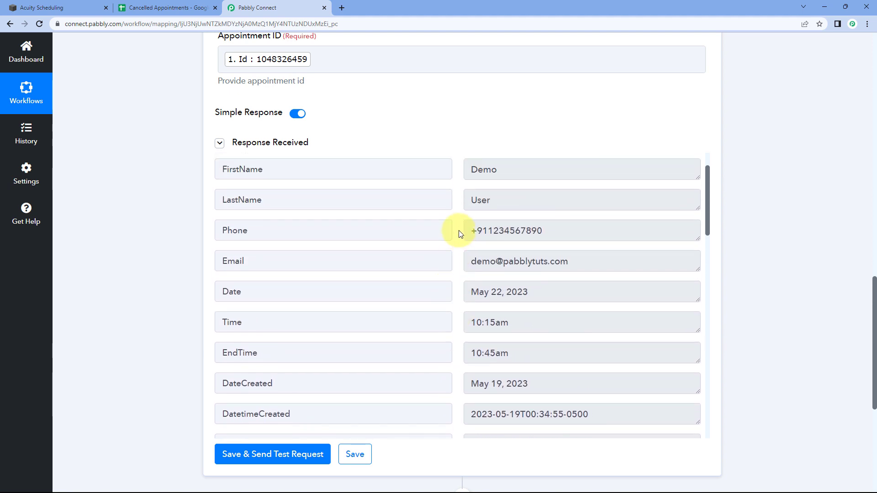
Review the client details in the response, then switch to Google Sheets and check the Cancelled Appointments column headers.
scroll(461, 234, up, 2)
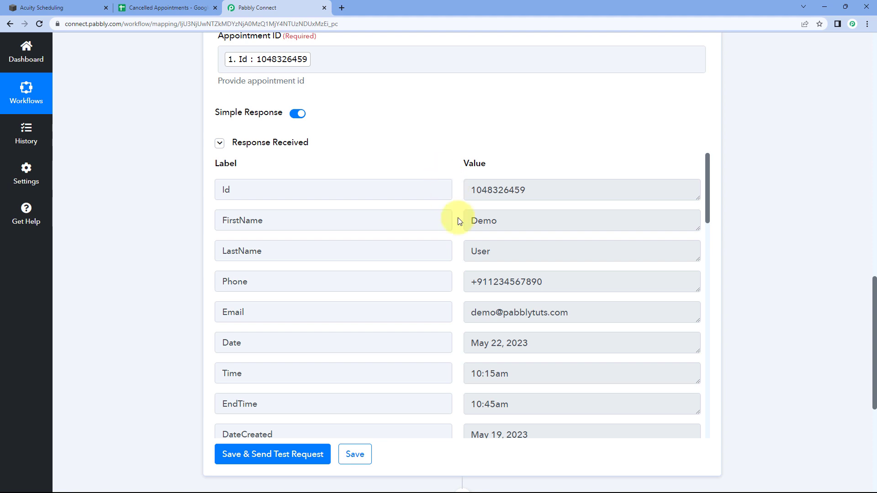
scroll(460, 222, down, 2)
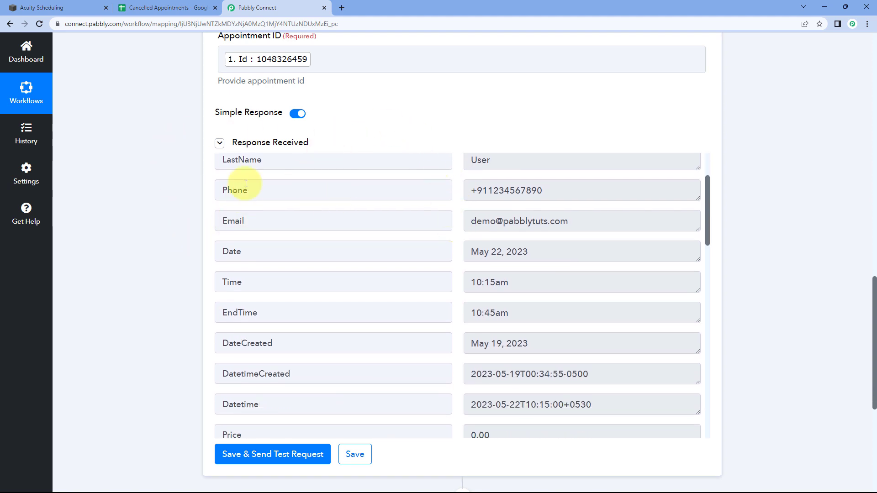
click(139, 6)
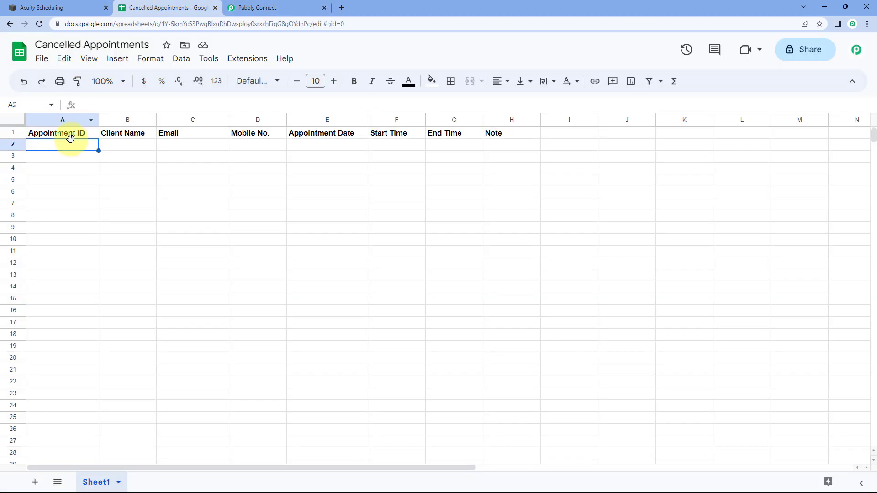
Return to Pabbly Connect and add a Google Sheets action with the Add New Row event after the last workflow step.
click(289, 3)
scroll(174, 196, down, 5)
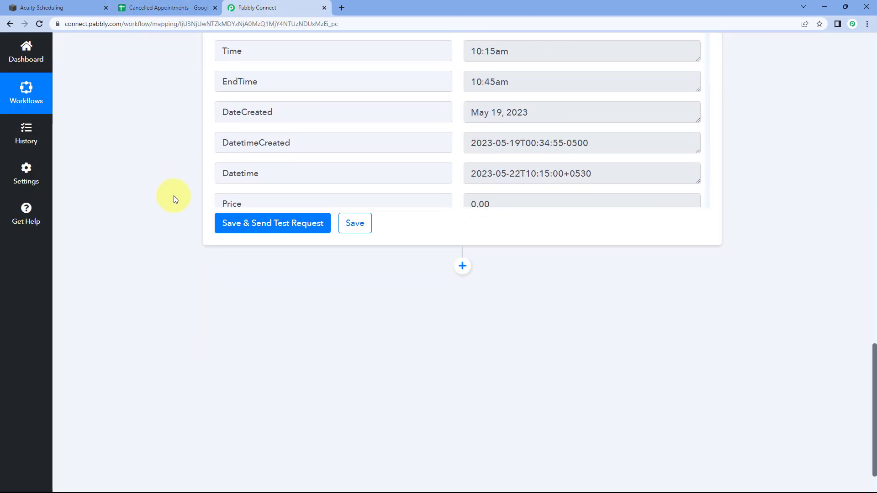
scroll(174, 196, down, 1)
click(462, 213)
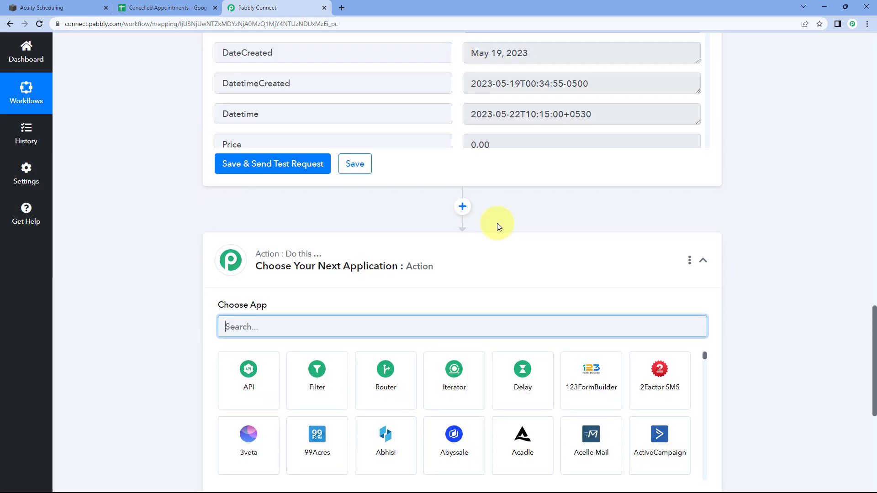
scroll(179, 212, down, 1)
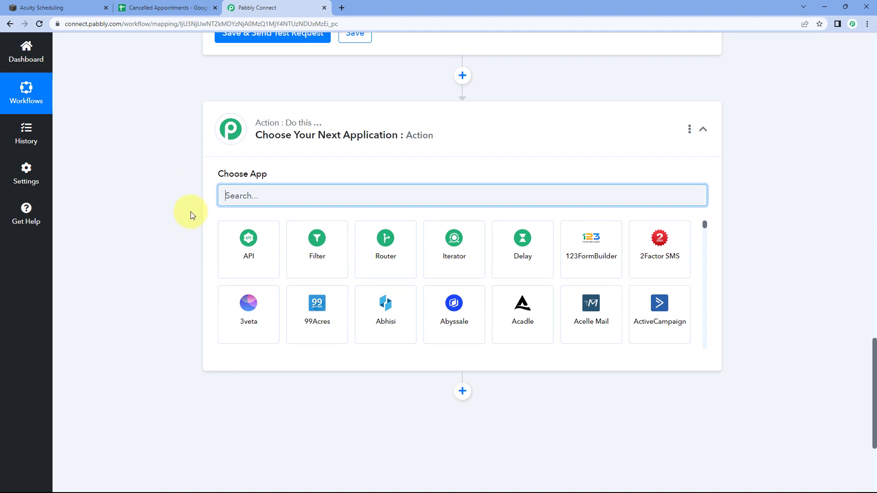
text(Google Sheets)
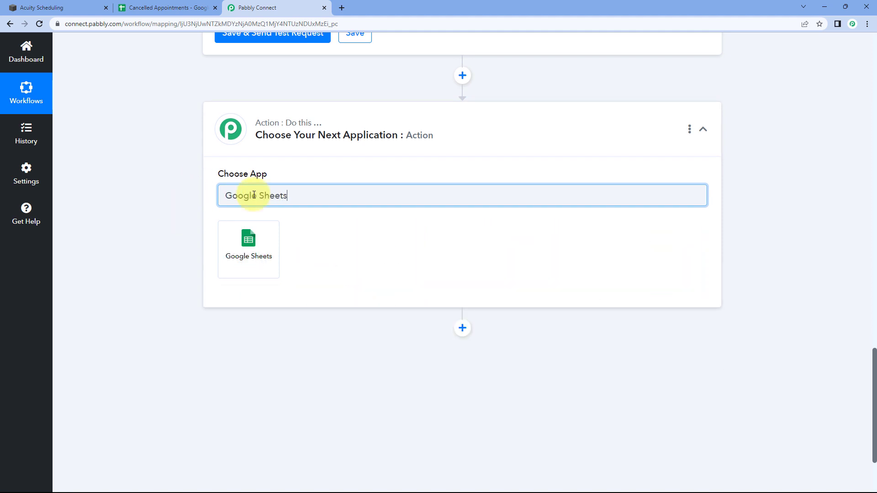
click(263, 249)
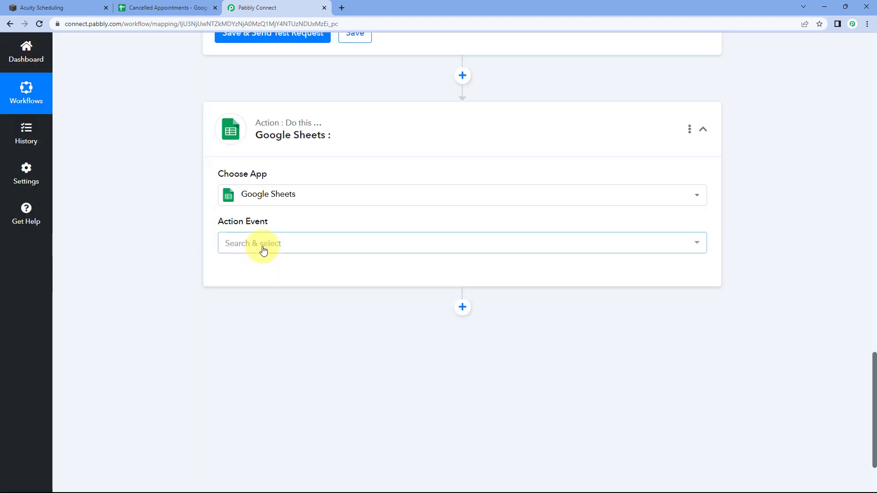
click(303, 243)
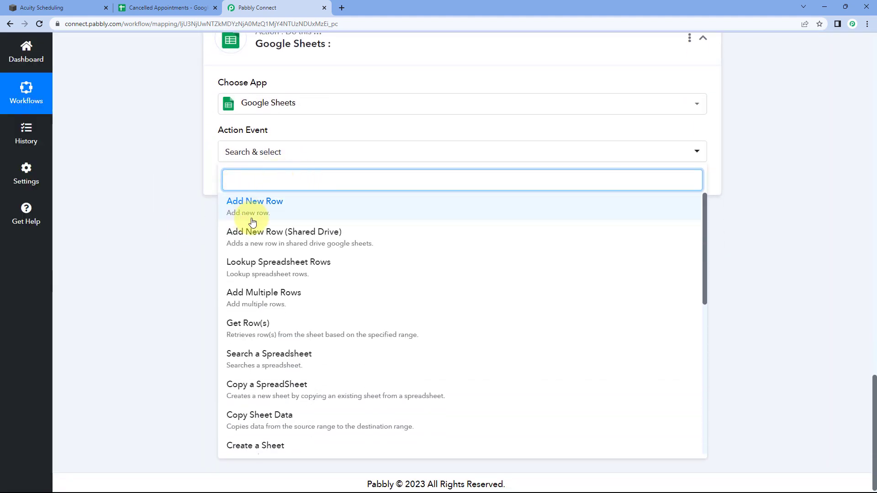
click(294, 208)
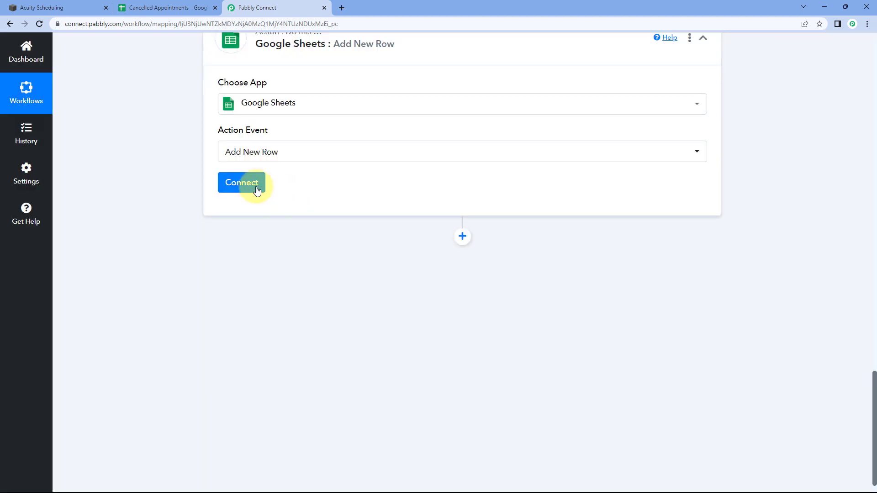
Connect Google Sheets through a new connection, signing in with the Google account and granting Pabbly Connect Sheets access.
click(249, 192)
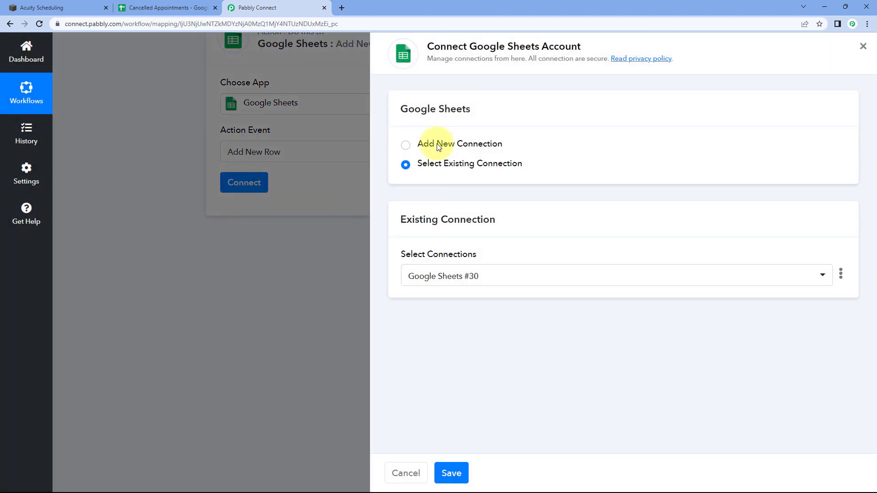
click(405, 145)
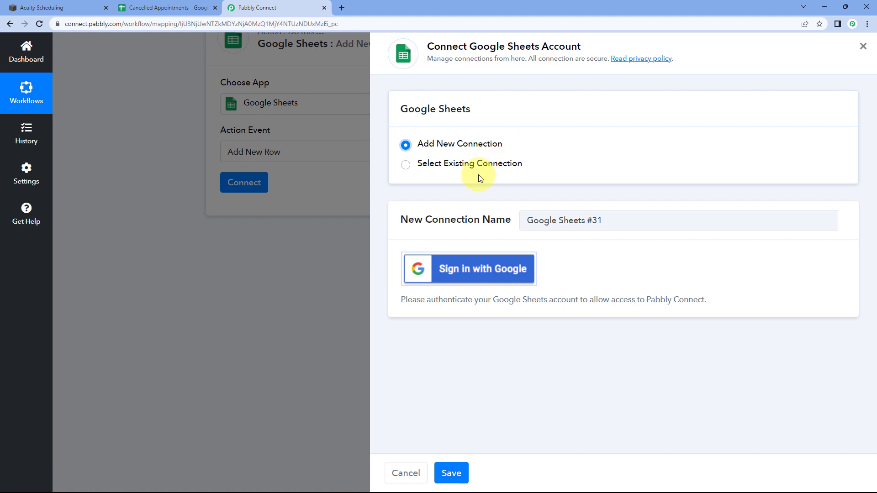
click(473, 273)
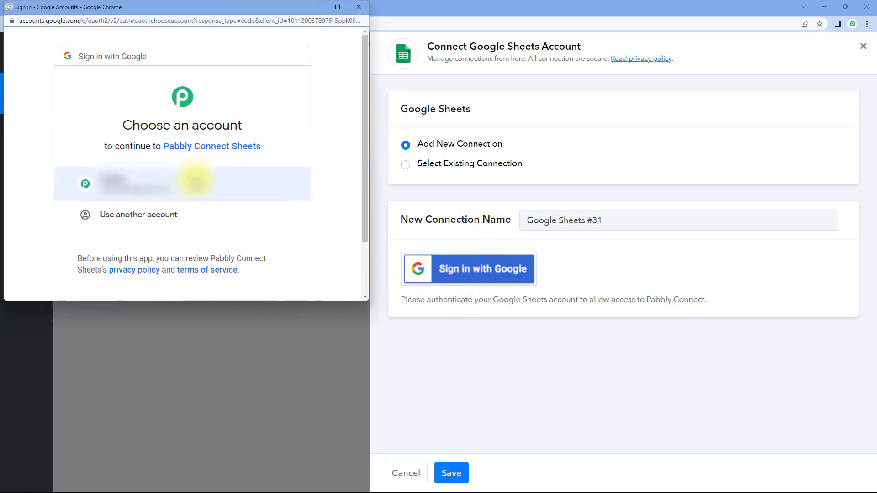
click(190, 182)
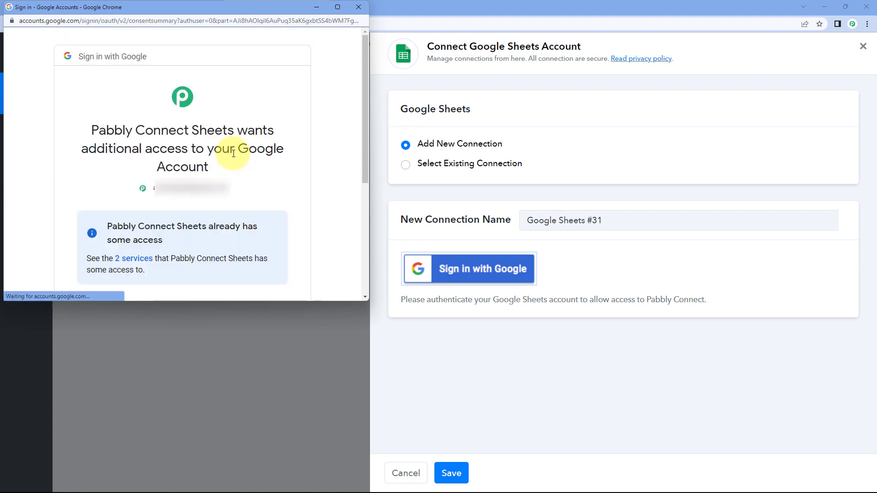
scroll(231, 155, down, 4)
click(241, 214)
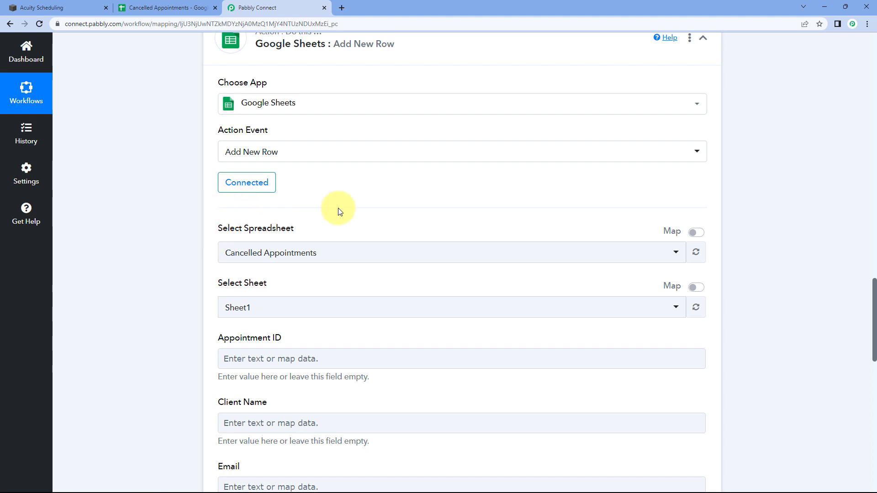
Look through the available spreadsheets, check the target file's name in Google Sheets, and choose Cancelled Appointments as the action's spreadsheet in Pabbly Connect.
scroll(365, 221, down, 1)
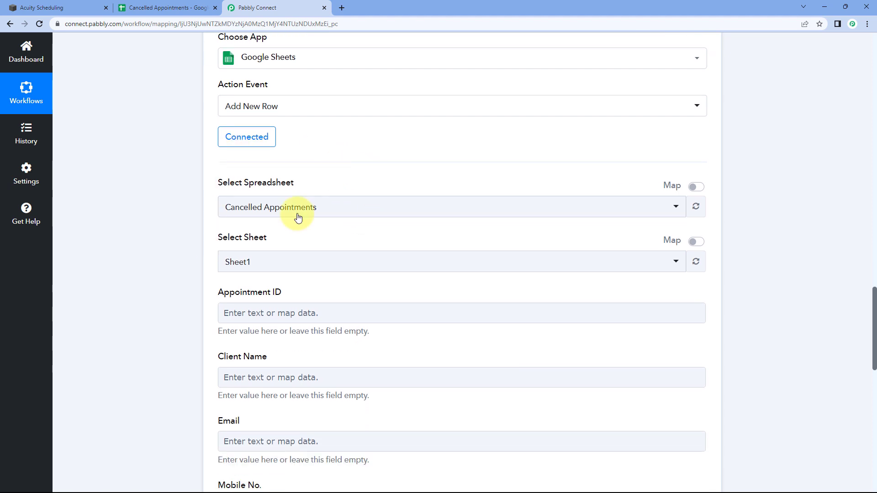
click(345, 208)
scroll(159, 188, down, 1)
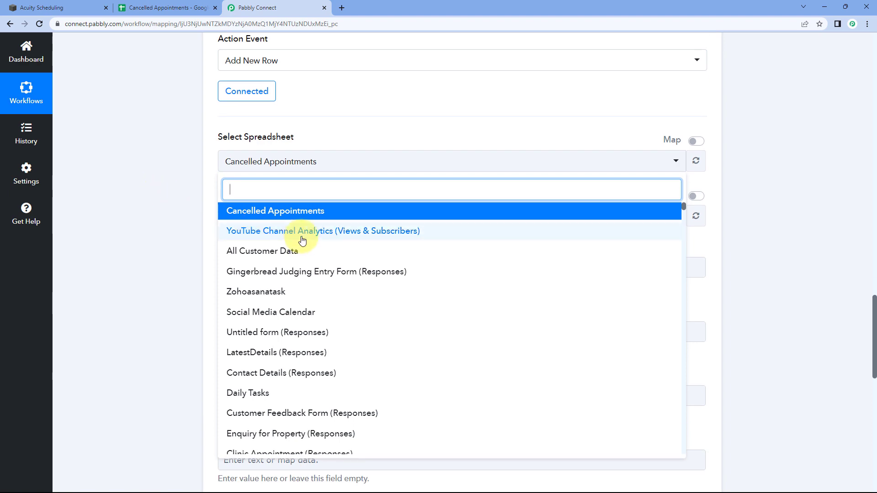
scroll(300, 235, down, 10)
scroll(303, 240, down, 5)
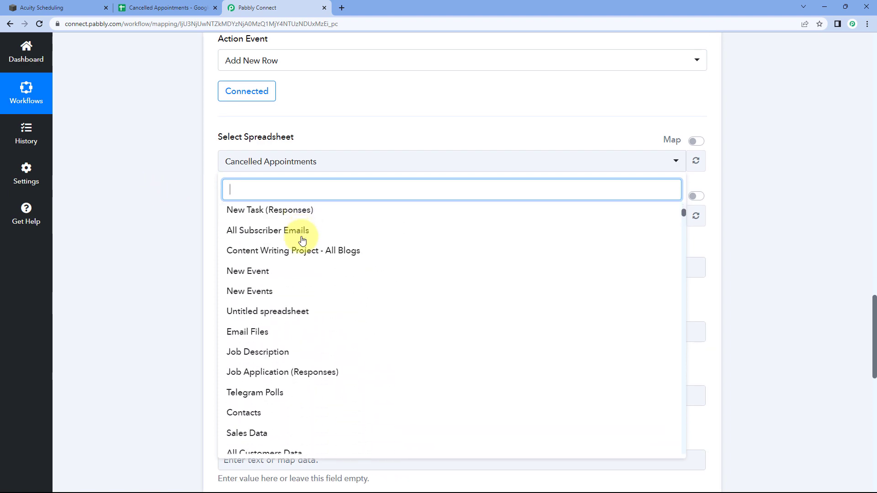
scroll(303, 241, up, 4)
scroll(303, 240, up, 6)
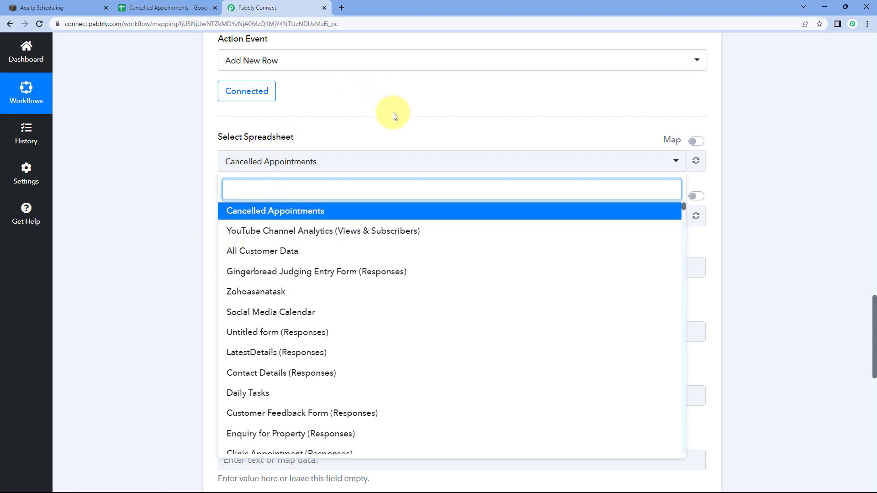
click(148, 5)
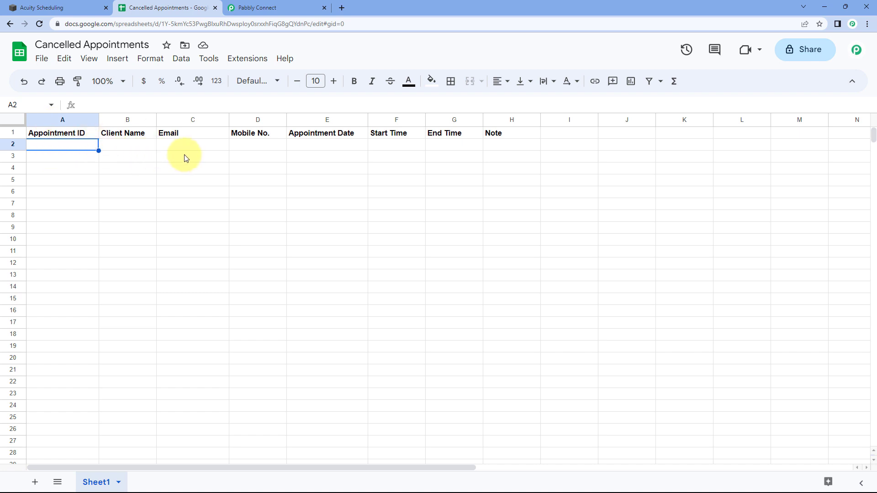
click(287, 5)
click(265, 210)
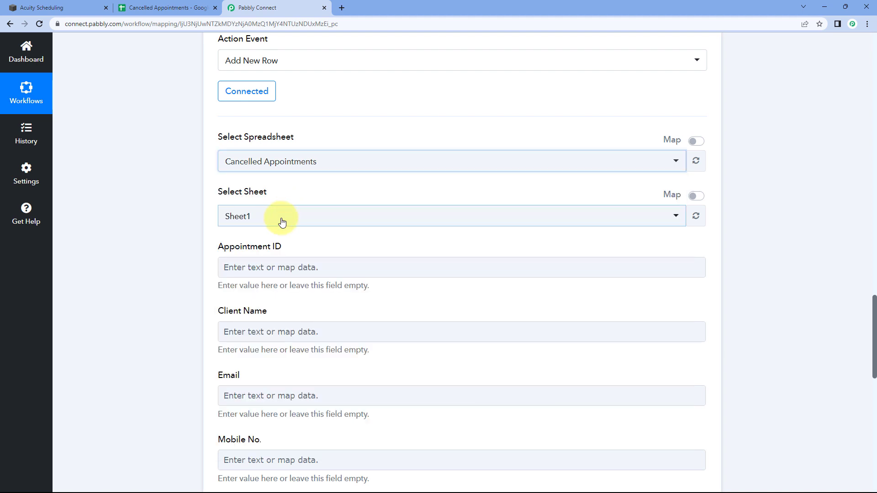
click(331, 122)
Check the worksheet name in the Google Sheets file and keep Sheet1 as the action's target sheet in Pabbly Connect.
scroll(327, 128, down, 1)
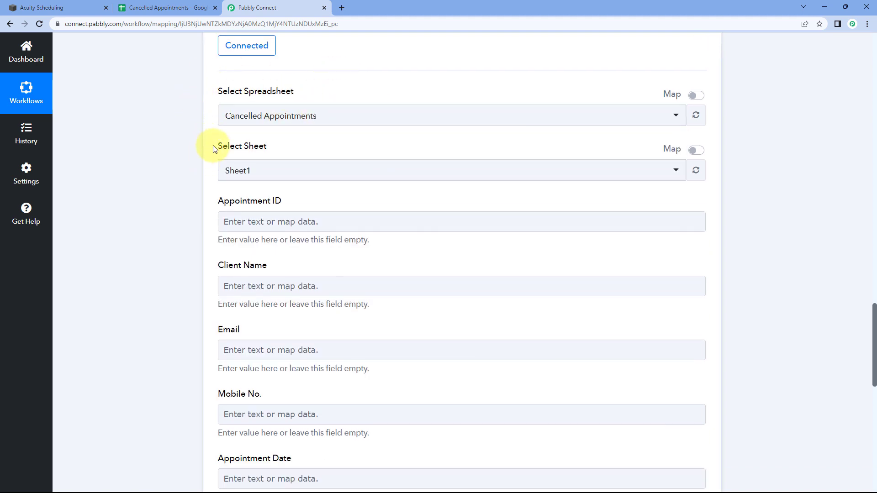
click(169, 7)
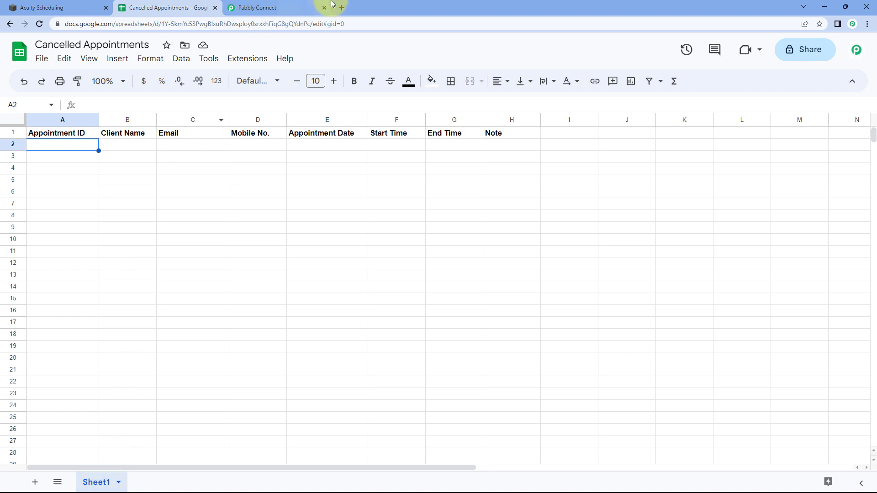
click(304, 7)
click(265, 177)
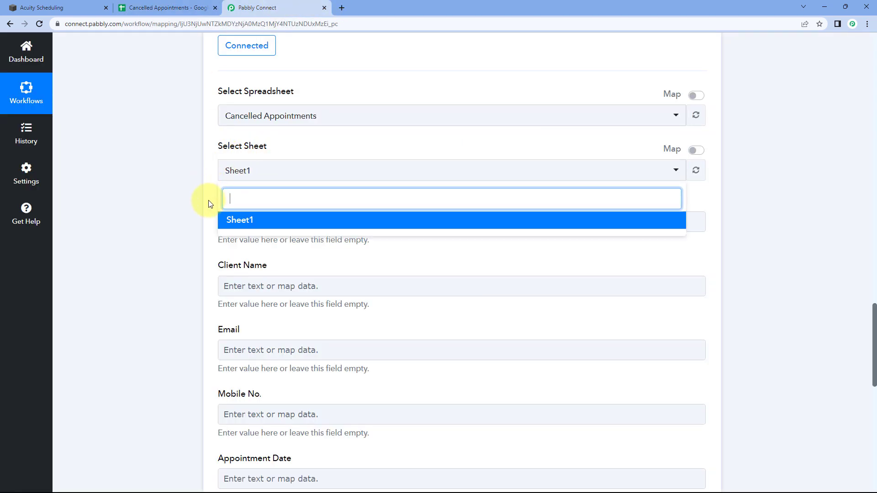
click(159, 4)
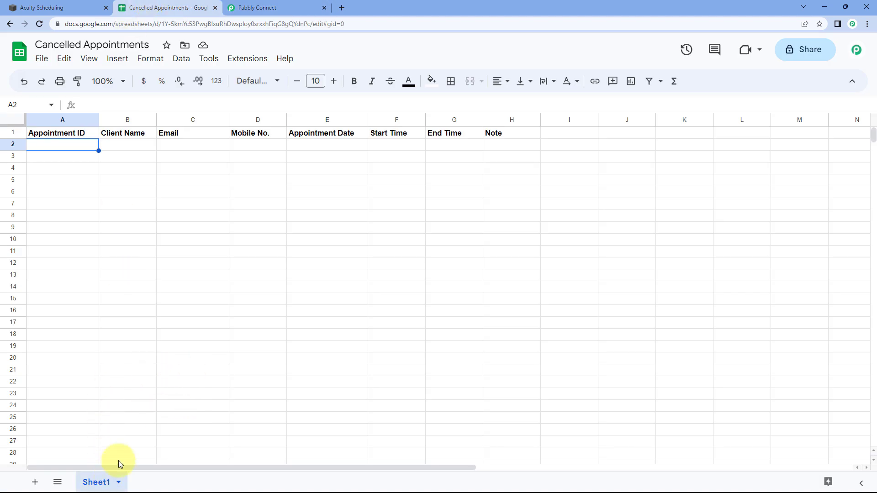
click(279, 4)
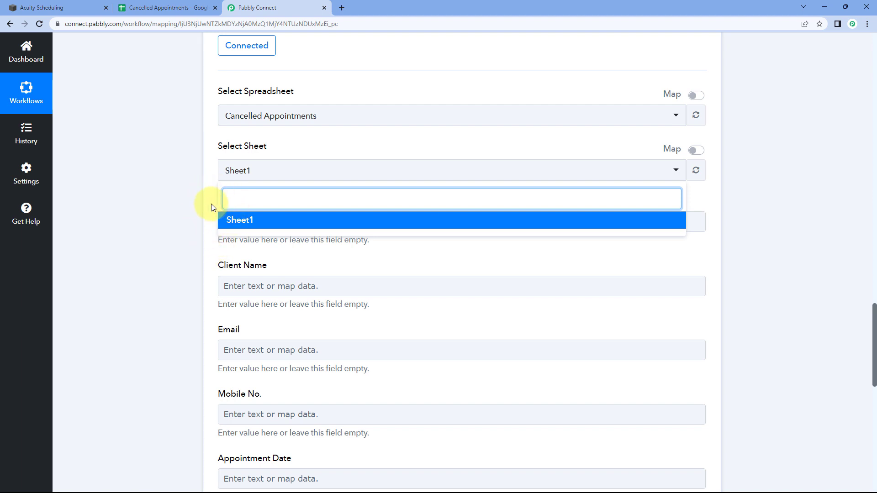
click(211, 167)
Compare the action's row fields from Appointment ID to Note with the Google Sheets column headers, ending back in Pabbly Connect.
scroll(213, 43, down, 1)
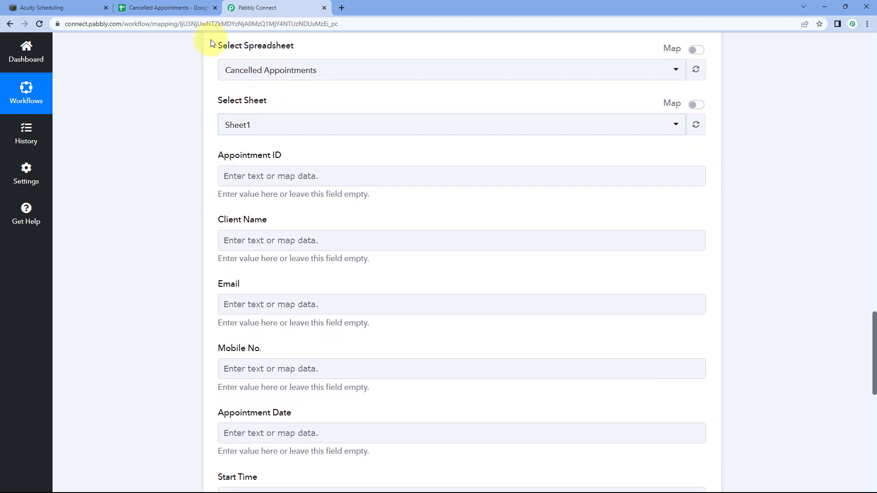
click(166, 8)
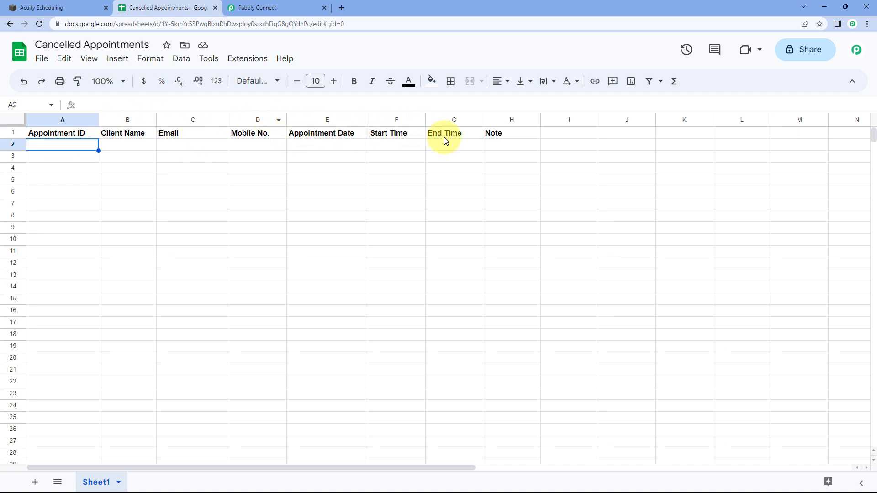
click(274, 7)
scroll(186, 171, down, 2)
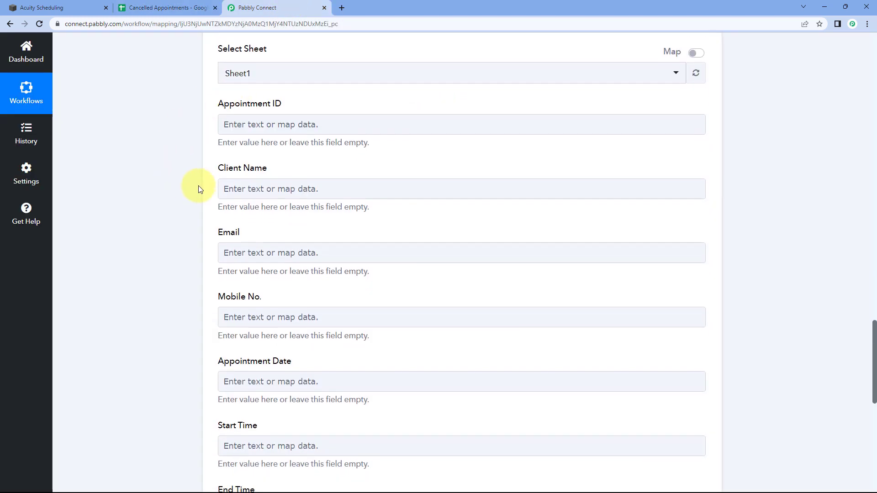
scroll(198, 186, down, 5)
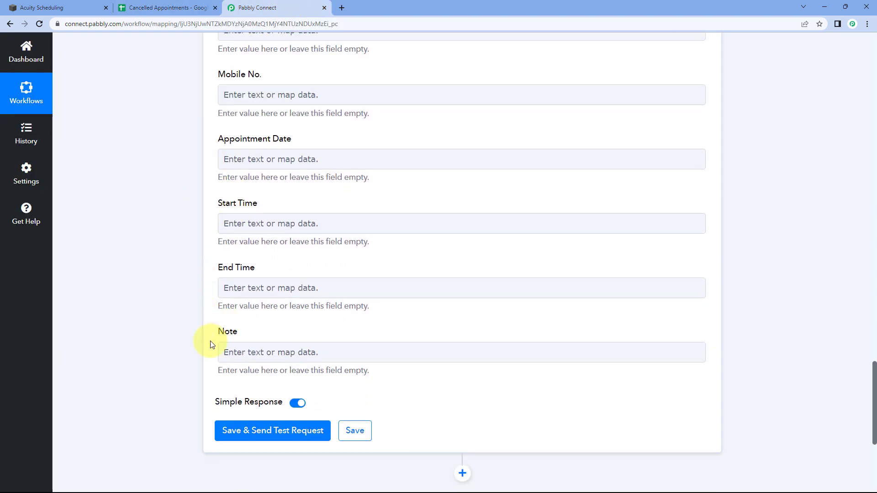
scroll(224, 256, up, 4)
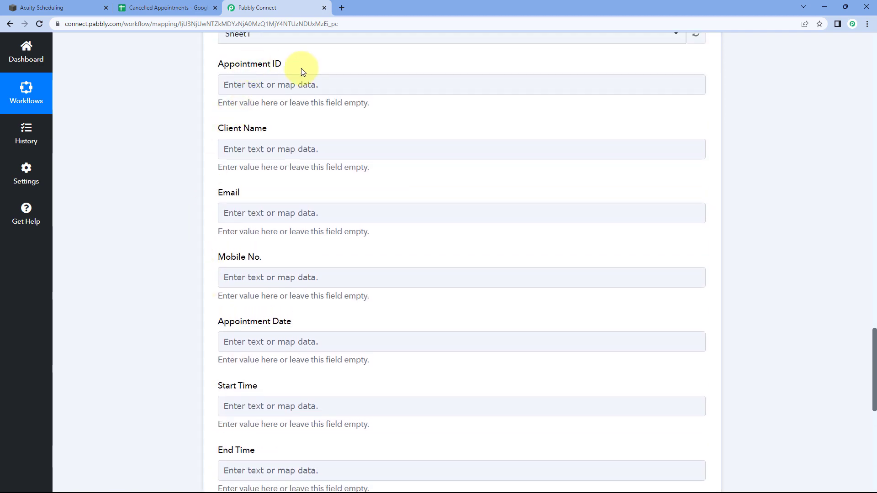
scroll(214, 219, down, 4)
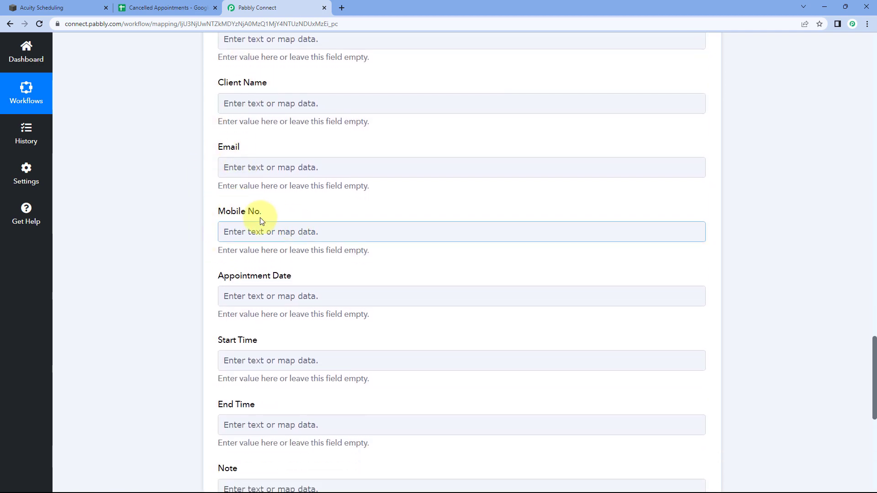
click(221, 352)
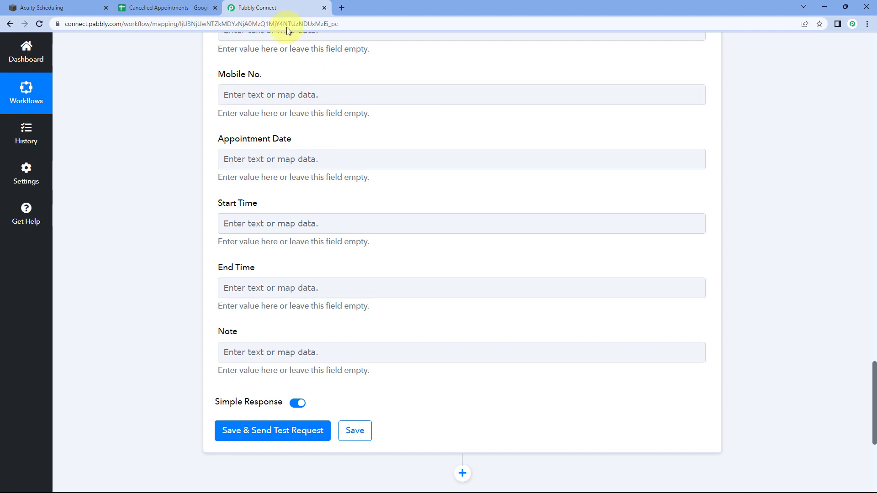
click(167, 8)
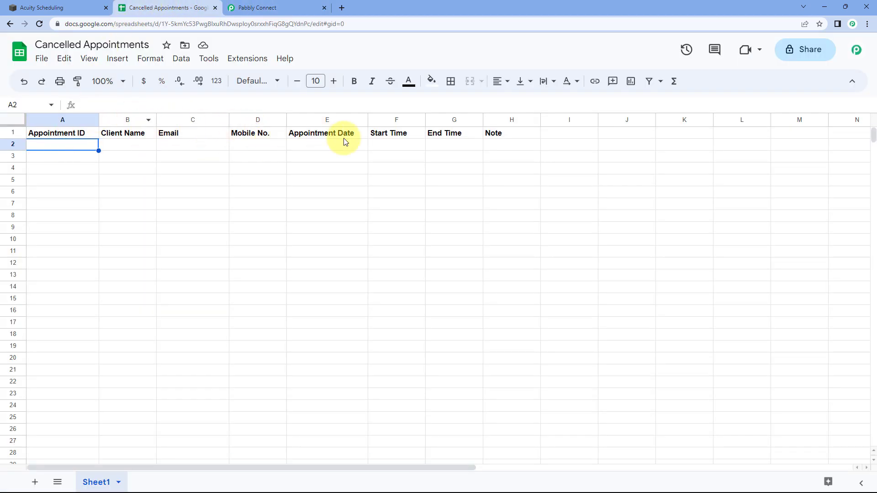
click(303, 8)
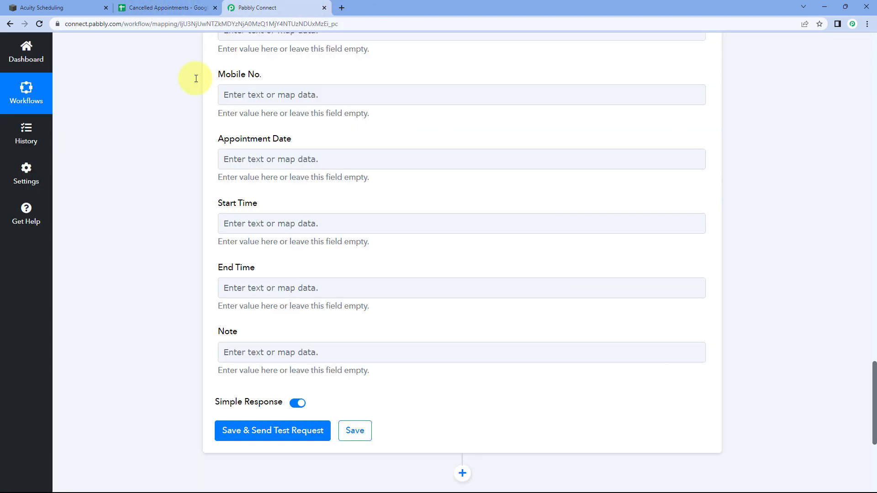
Look over the retrieved appointment's response in the second Acuity Scheduling step, checking its Id value against the sheet's Appointment ID field.
scroll(183, 114, up, 3)
scroll(193, 158, up, 3)
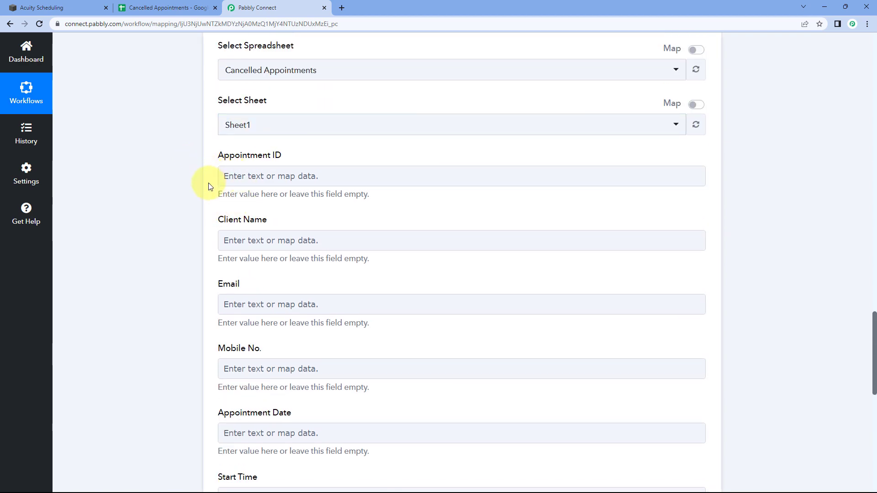
scroll(201, 175, up, 2)
scroll(201, 176, up, 10)
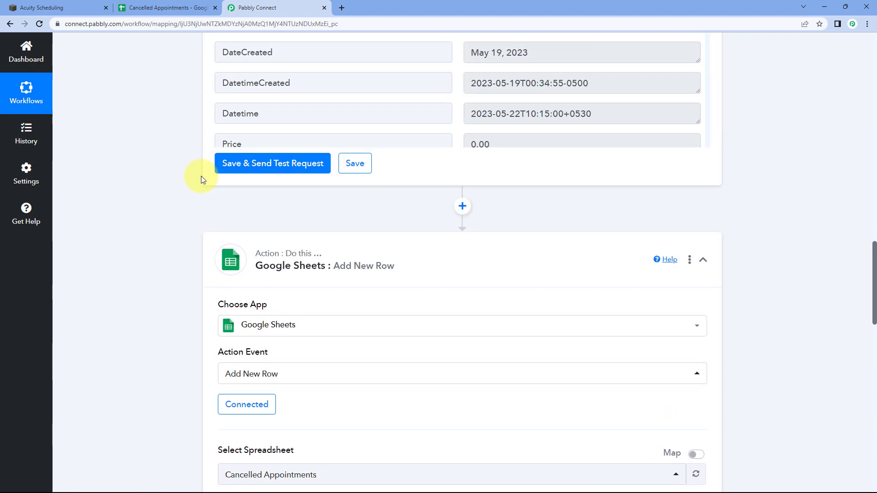
scroll(465, 211, up, 2)
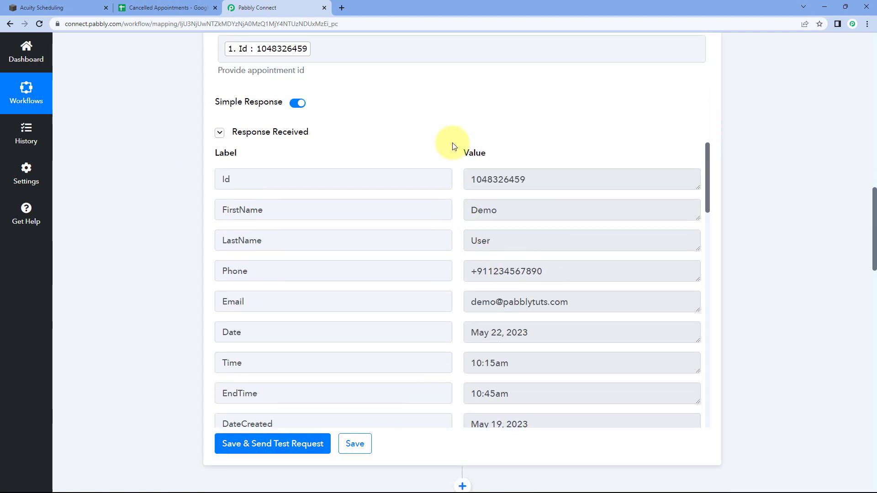
scroll(166, 270, down, 12)
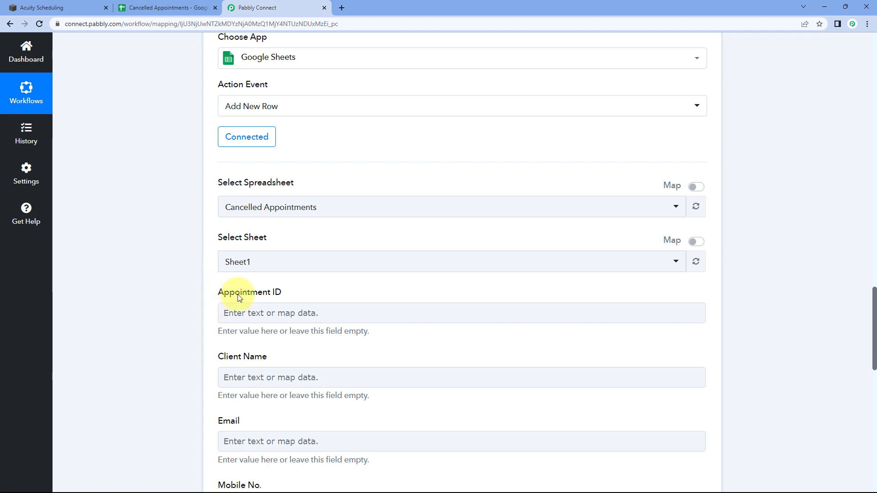
scroll(320, 287, up, 12)
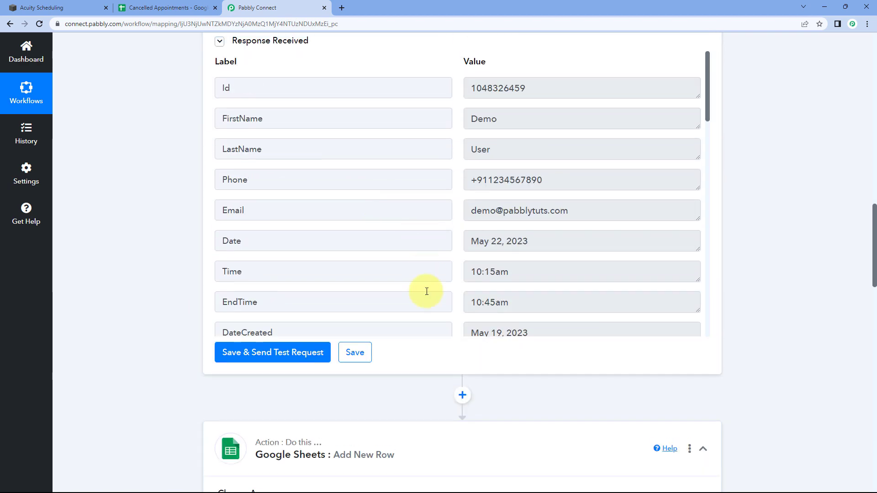
drag(469, 226, 543, 227)
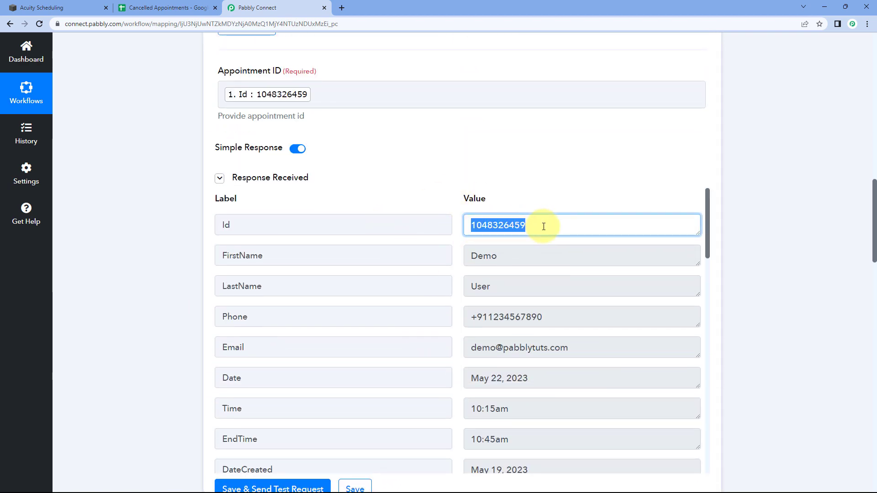
click(542, 226)
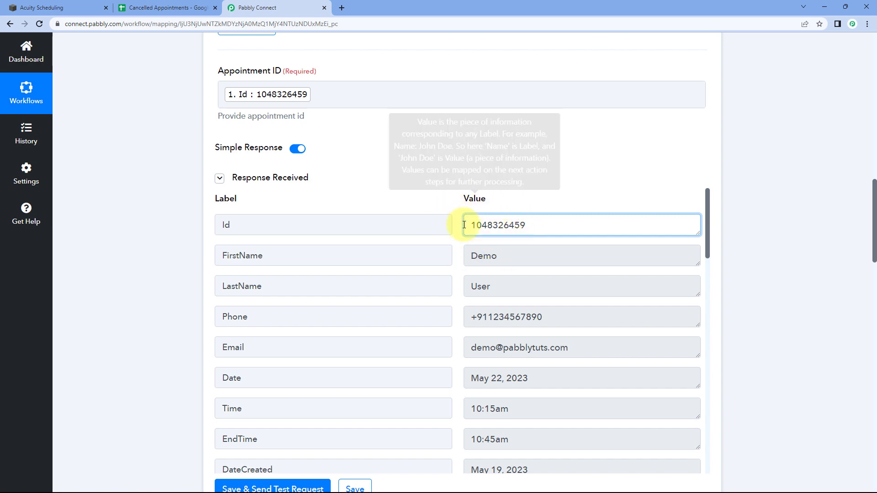
scroll(153, 252, down, 14)
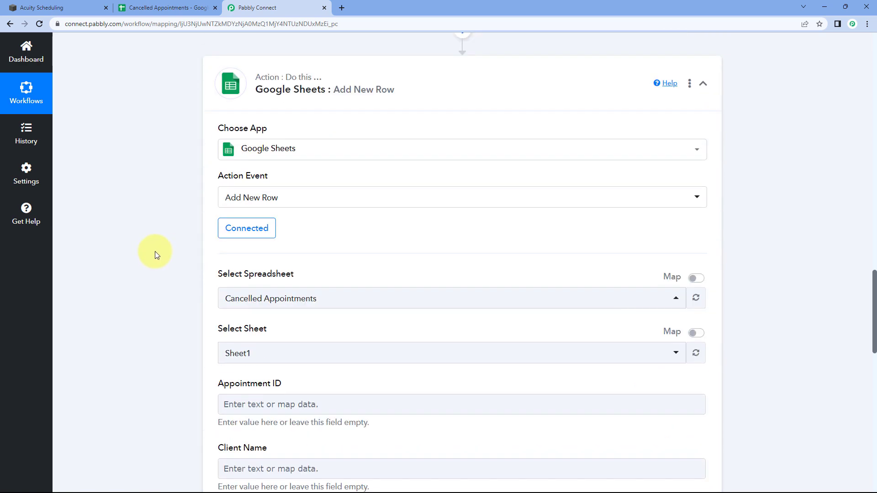
Map the Google Sheets action's Appointment ID field to the Id value from step 2, Acuity Scheduling.
click(245, 267)
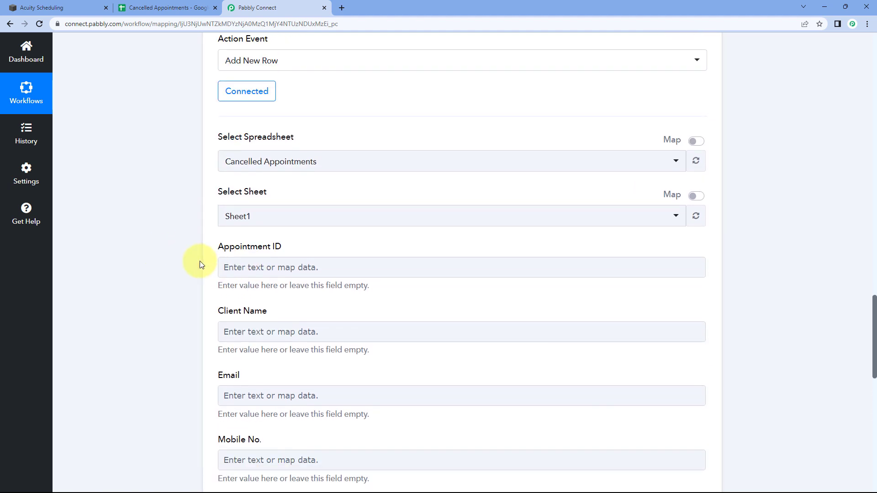
scroll(199, 262, down, 2)
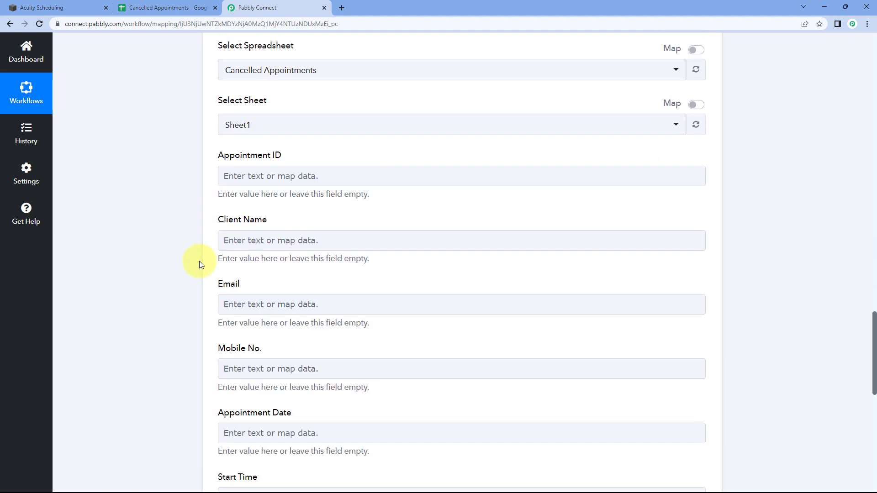
click(229, 175)
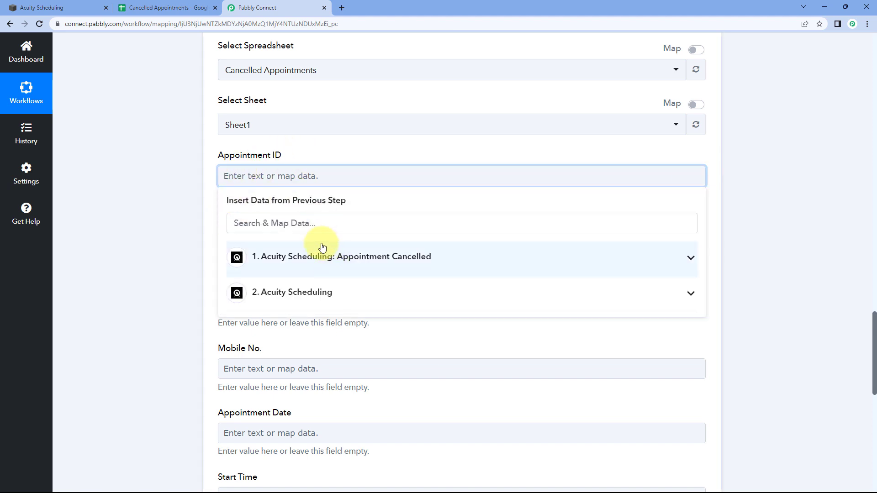
click(323, 296)
scroll(198, 292, down, 1)
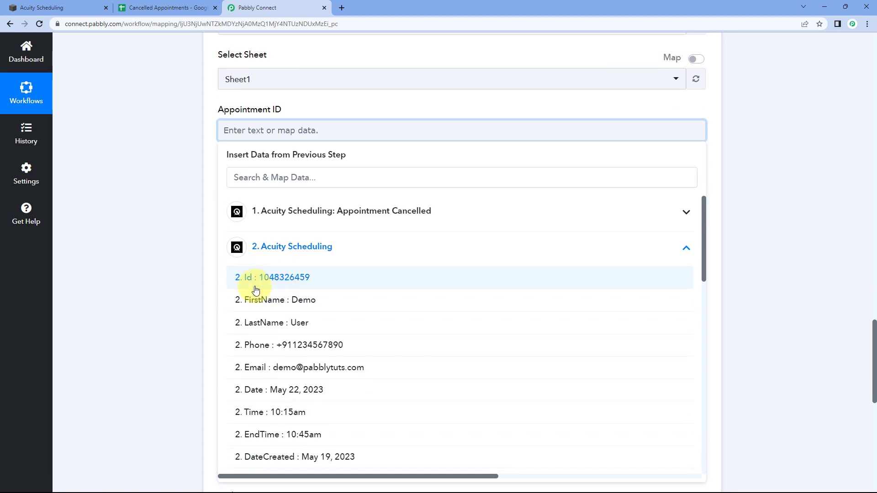
scroll(256, 291, down, 1)
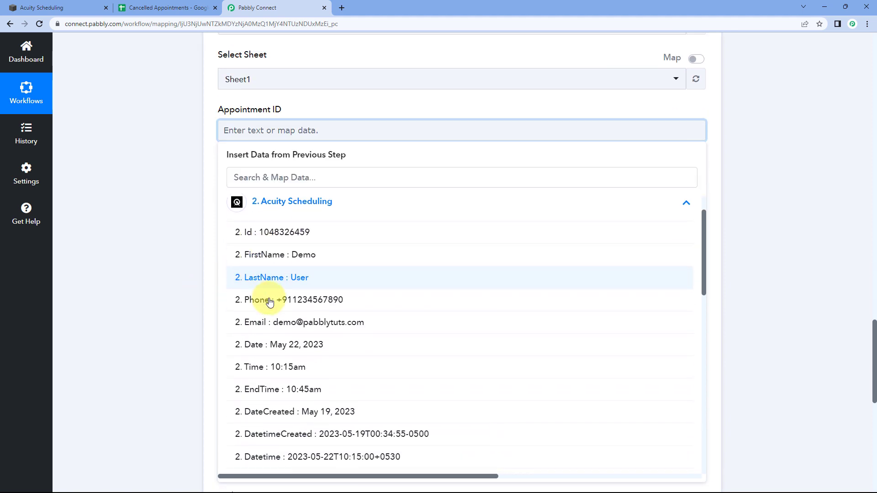
click(275, 235)
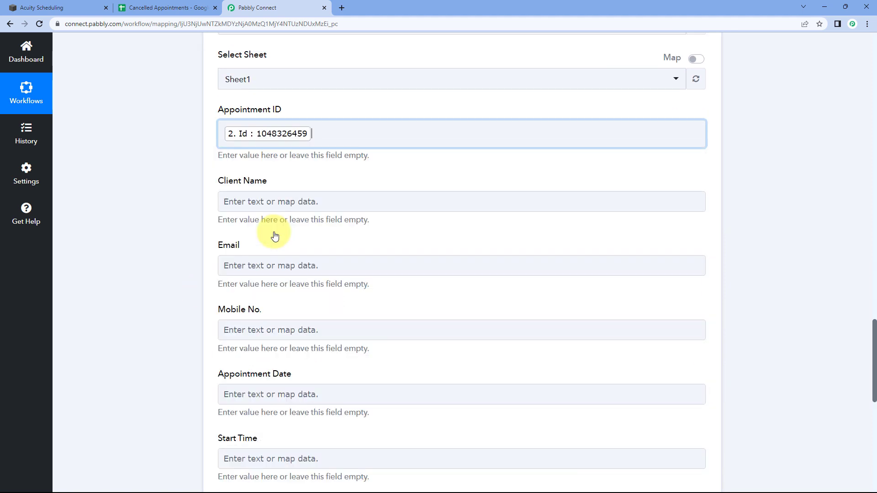
click(202, 172)
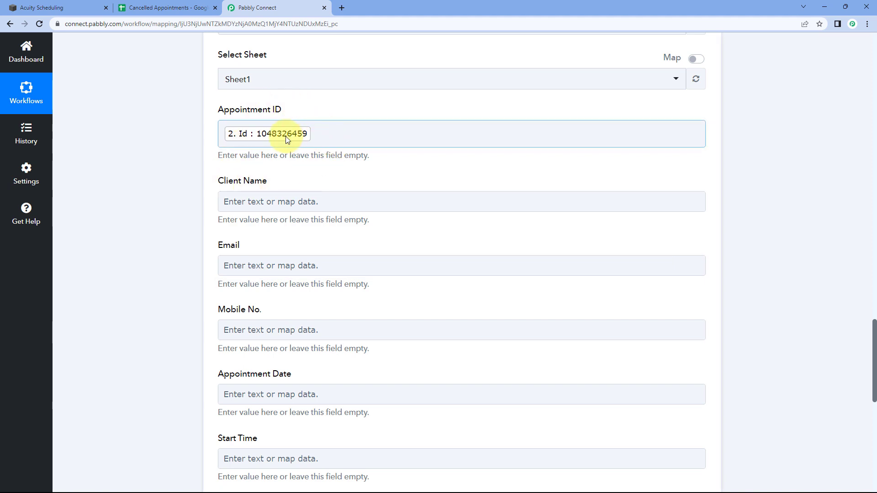
Check the Client Name column in Google Sheets, and examine the FirstName and LastName values in Pabbly Connect's Acuity Scheduling response.
scroll(204, 123, down, 1)
scroll(325, 121, down, 1)
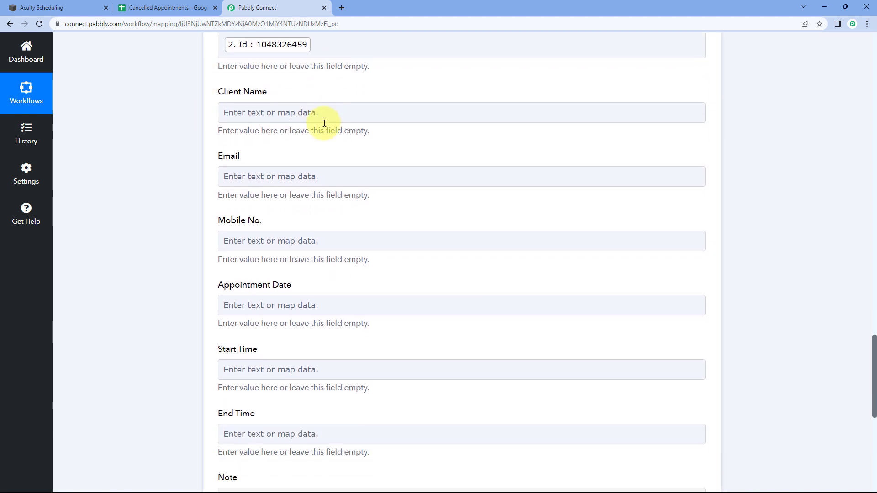
click(147, 9)
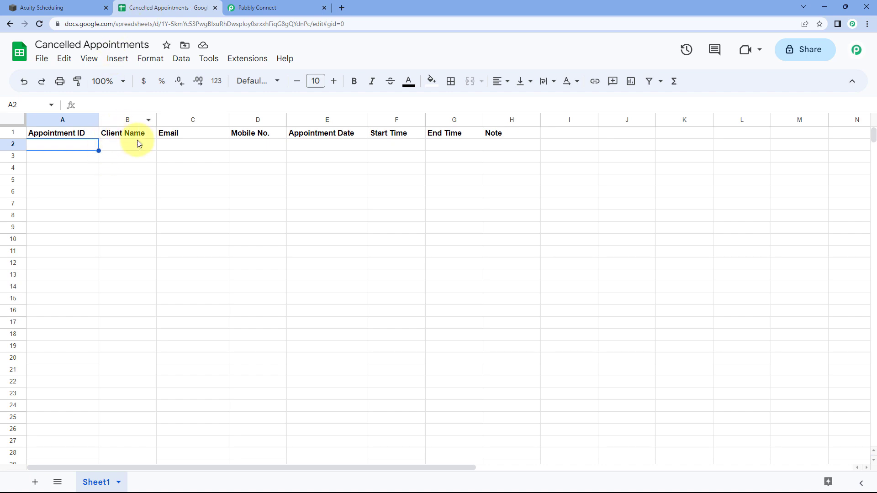
click(246, 8)
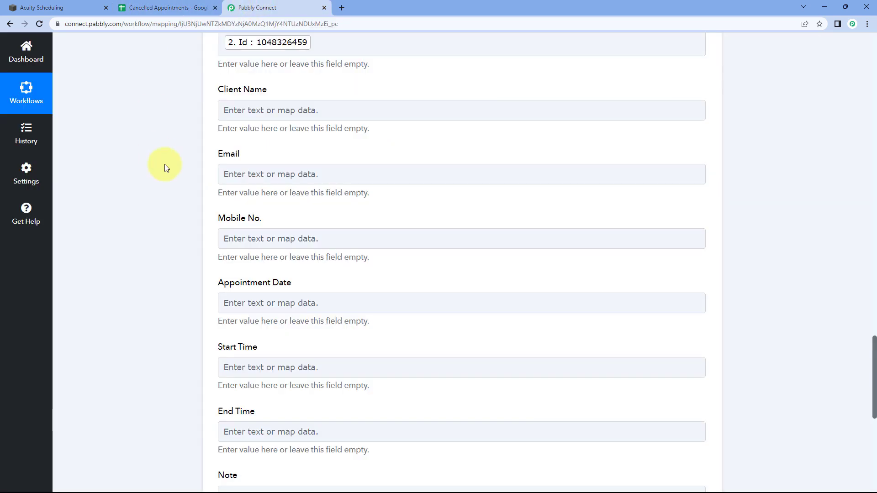
scroll(185, 177, up, 4)
scroll(185, 202, up, 15)
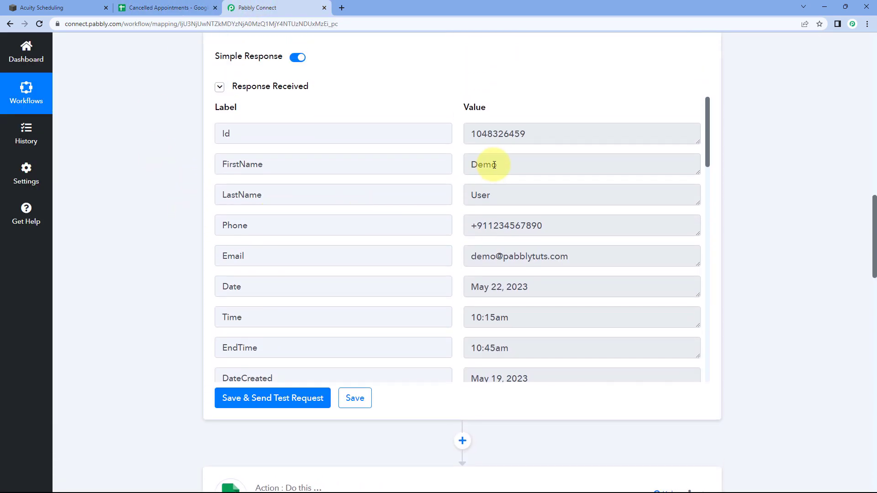
drag(494, 165, 476, 166)
drag(510, 202, 469, 196)
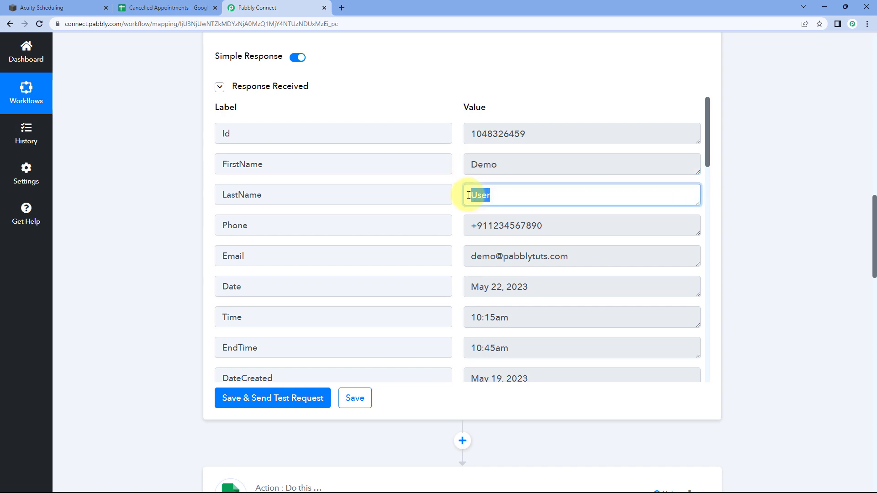
click(459, 196)
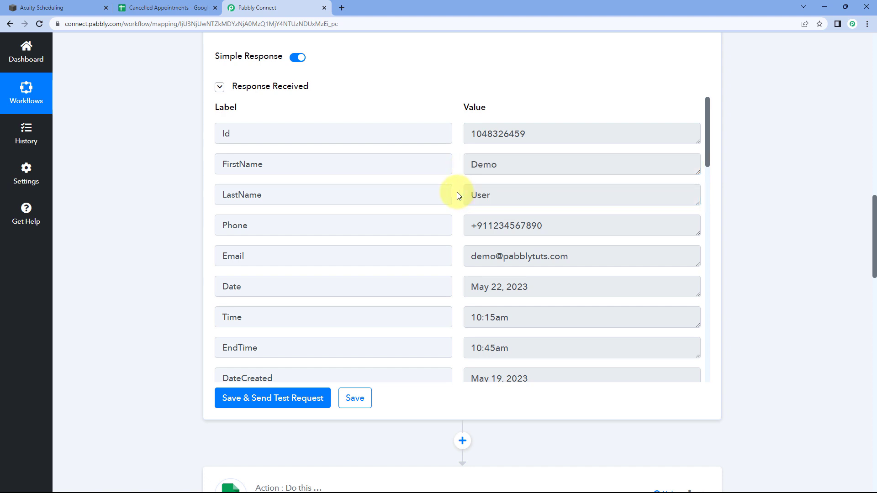
Map the Client Name field to FirstName followed by LastName from step 2, Acuity Scheduling.
scroll(138, 267, down, 10)
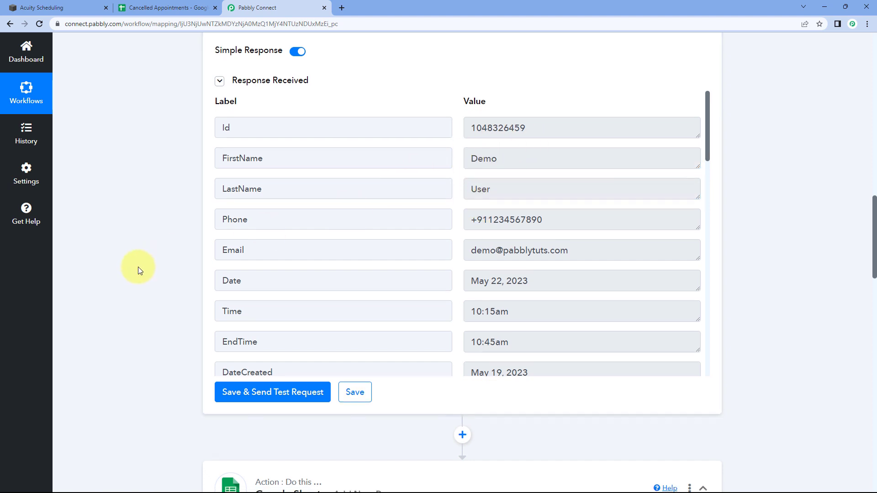
scroll(146, 265, down, 3)
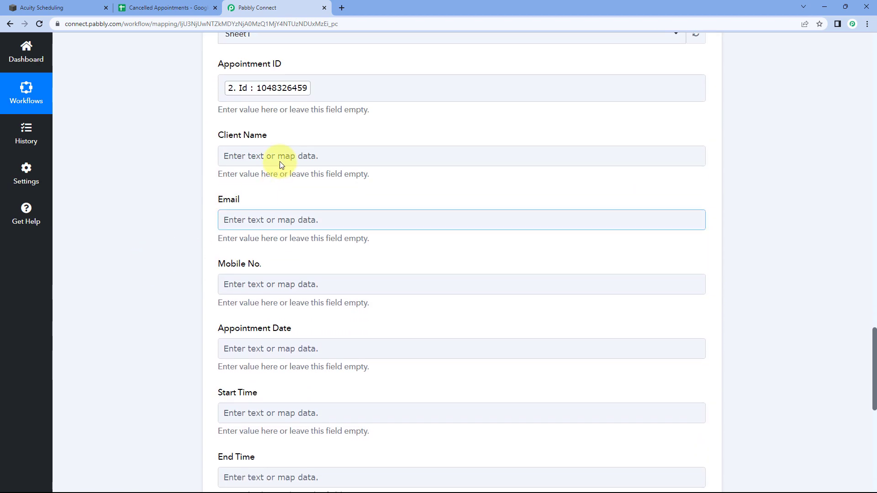
click(230, 156)
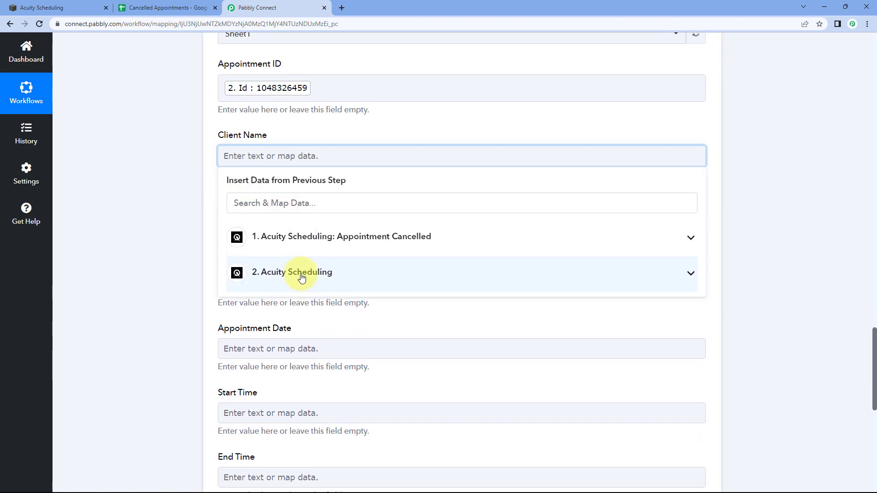
click(279, 272)
click(284, 328)
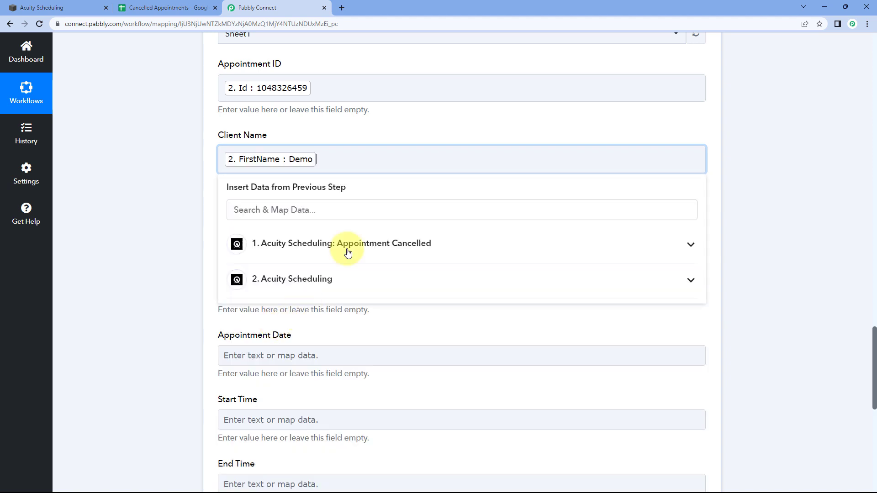
click(291, 279)
click(259, 357)
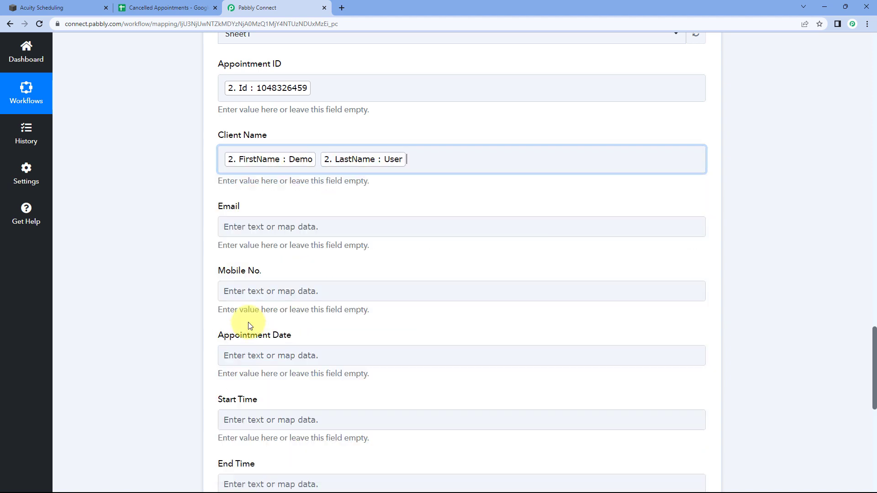
click(177, 240)
Map the Email field of the new row to the Email value from step 2, Acuity Scheduling.
scroll(177, 240, down, 1)
scroll(177, 240, down, 1)
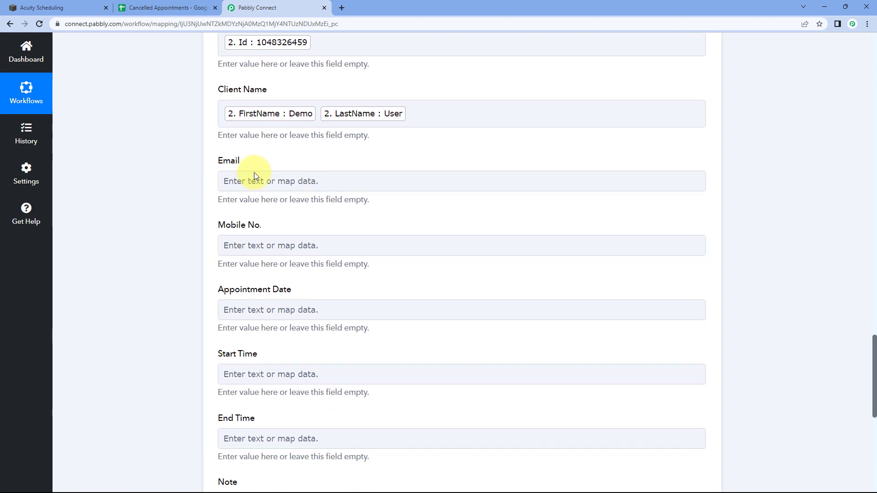
click(220, 179)
scroll(188, 206, down, 1)
click(283, 251)
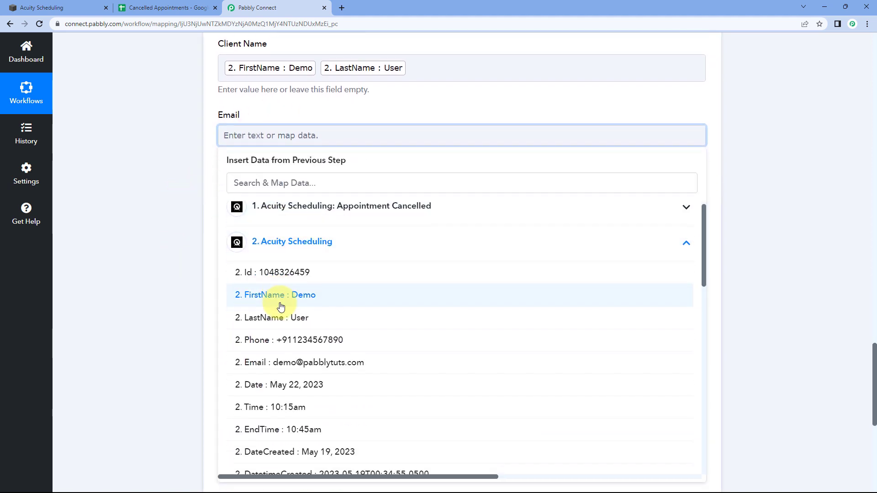
scroll(286, 319, down, 1)
click(290, 331)
click(192, 214)
Map the Mobile No. field to the Phone value from step 2, Acuity Scheduling.
scroll(190, 212, down, 2)
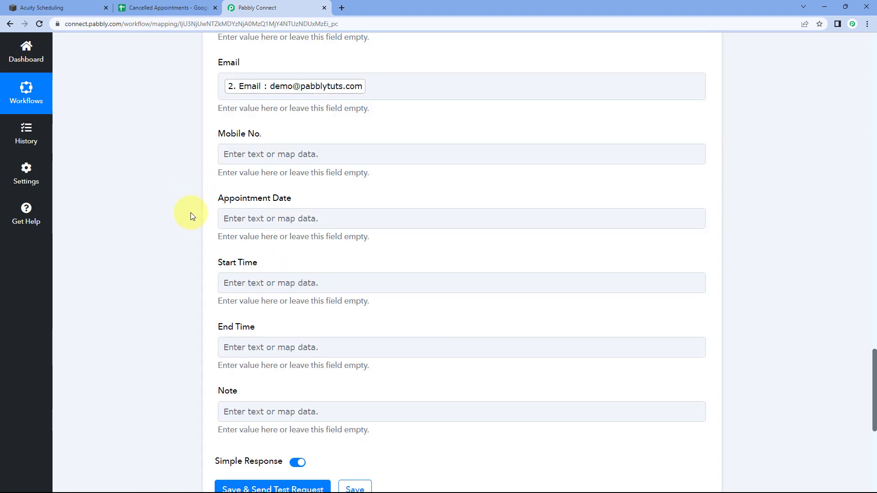
click(271, 116)
click(266, 233)
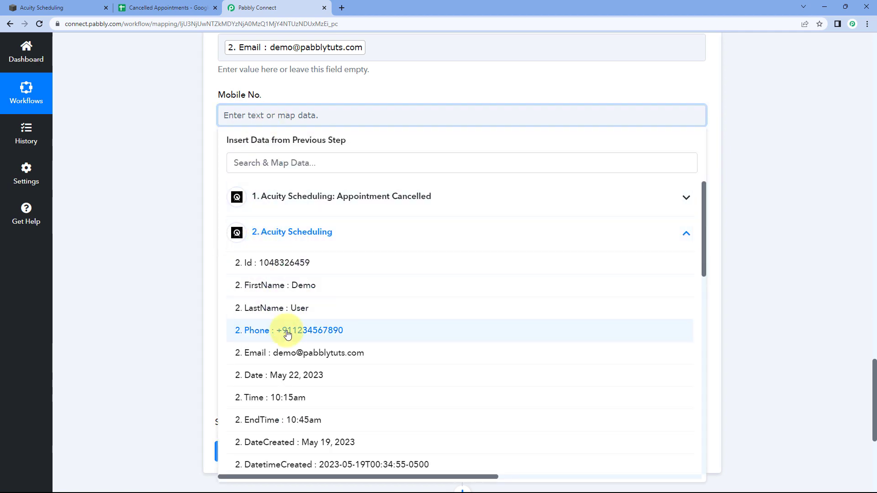
click(288, 329)
click(186, 221)
Map the Appointment Date field to the Date value from step 2, Acuity Scheduling.
click(246, 188)
scroll(190, 201, down, 2)
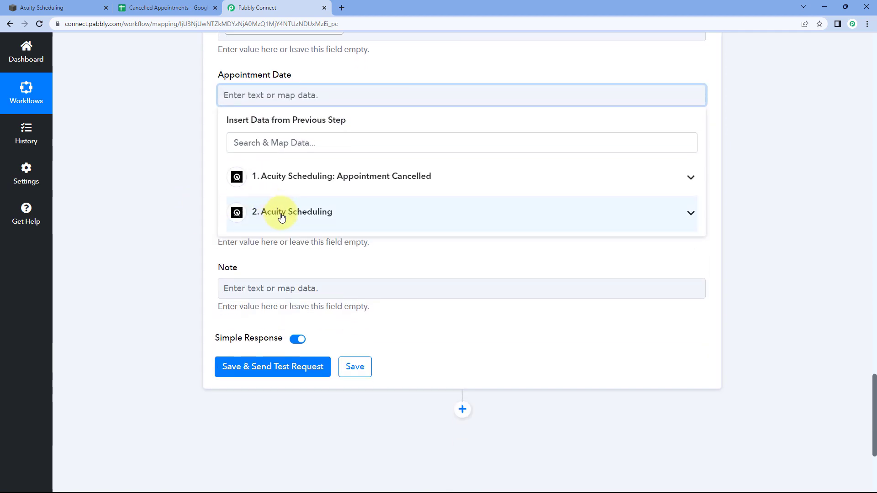
click(274, 213)
scroll(284, 313, down, 1)
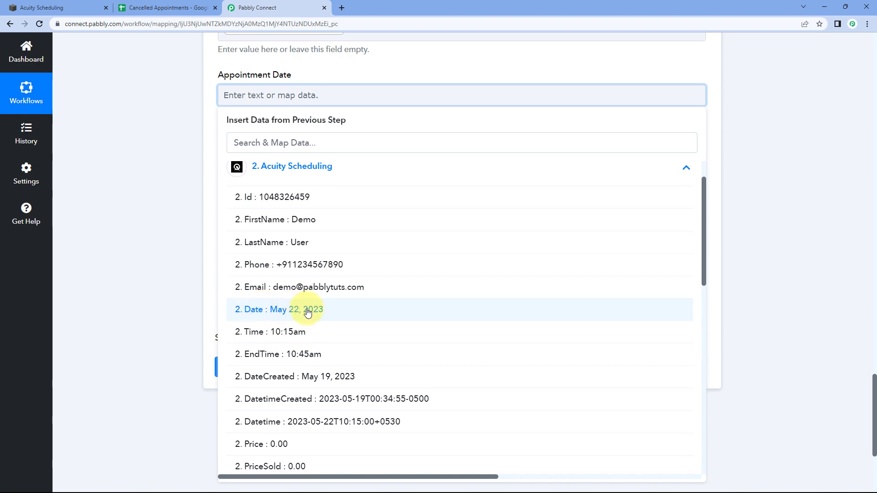
click(272, 315)
click(175, 177)
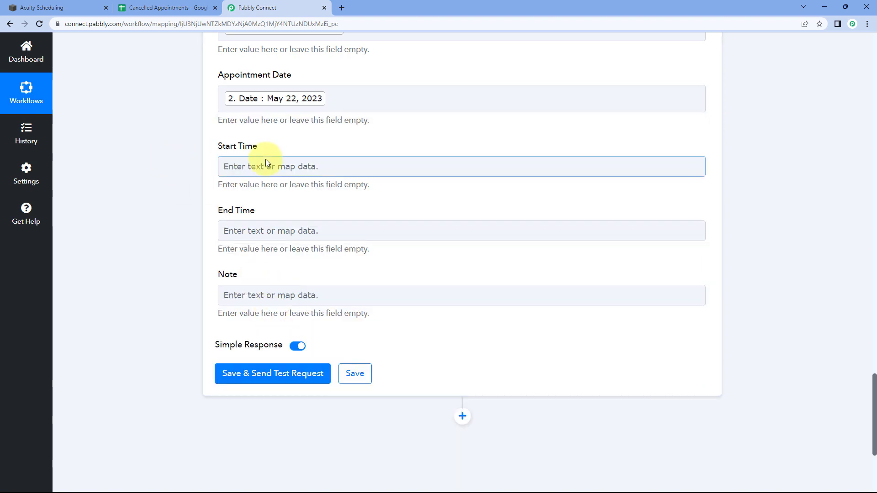
Map the Start Time field to the Time value from step 2, Acuity Scheduling.
click(265, 165)
scroll(190, 183, down, 2)
click(262, 193)
scroll(288, 290, down, 1)
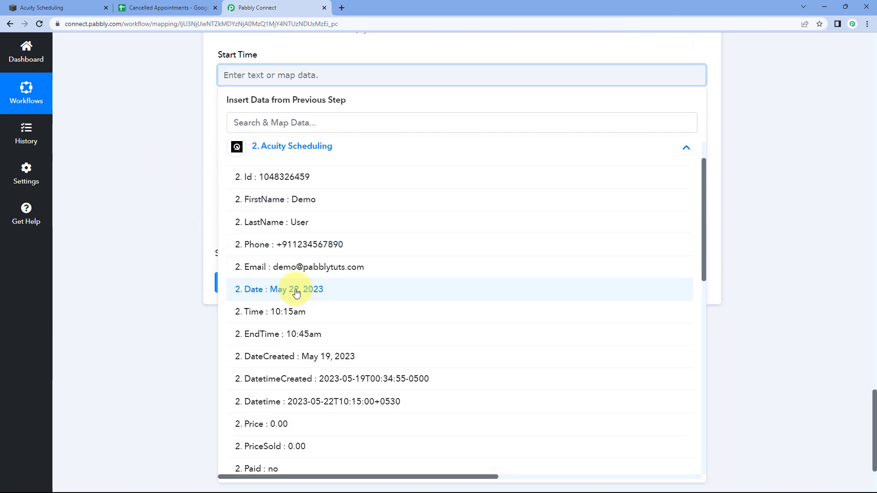
click(286, 311)
click(163, 124)
Map the End Time field of the new row to the EndTime value from step 2, Acuity Scheduling.
click(249, 146)
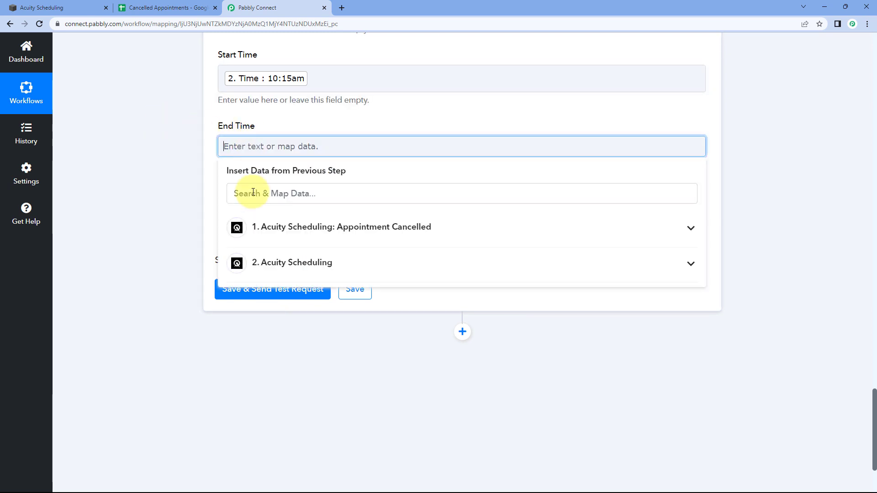
click(256, 260)
scroll(286, 322, down, 2)
click(287, 319)
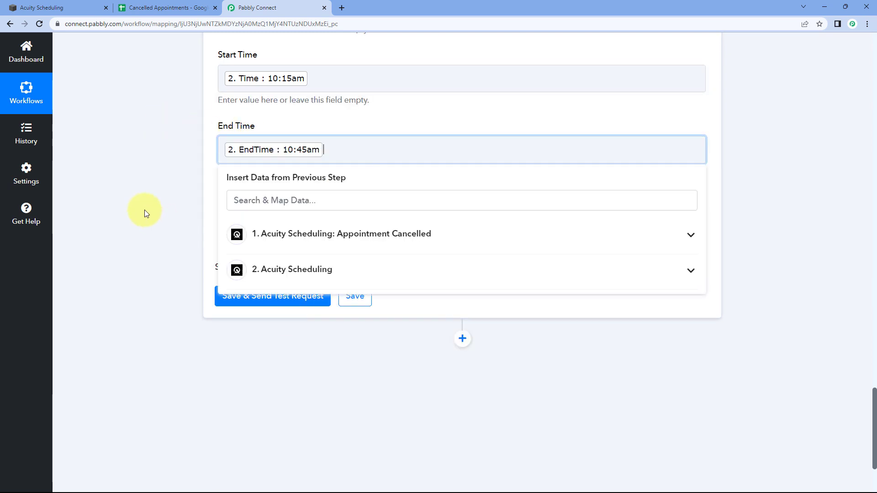
click(176, 177)
Map the Note field to the Notes value from step 2, Acuity Scheduling.
scroll(175, 172, down, 1)
scroll(175, 172, down, 1)
click(262, 126)
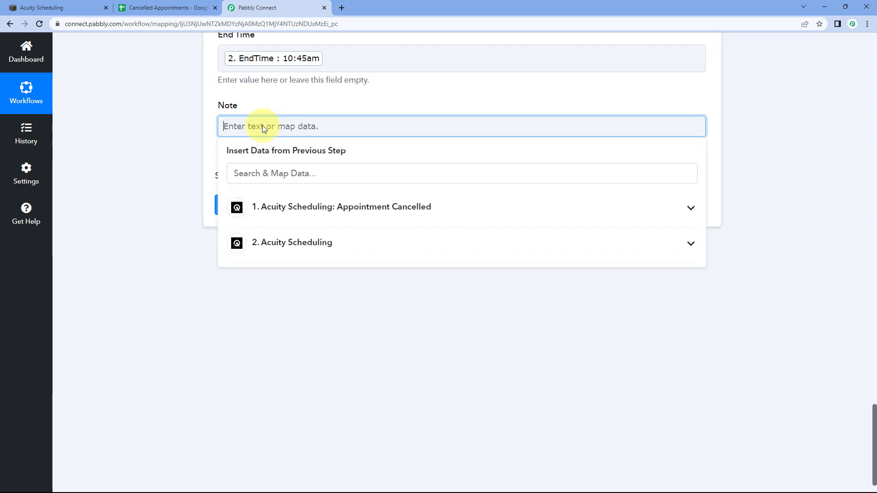
click(299, 245)
scroll(288, 326, down, 5)
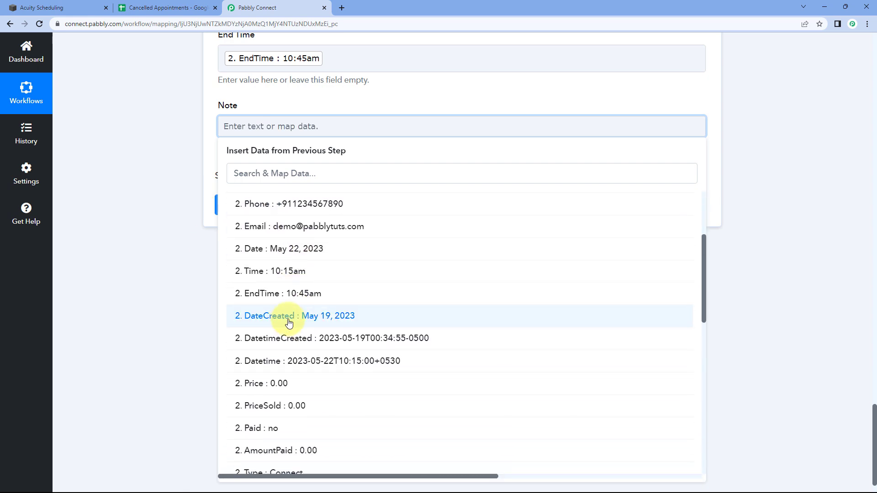
scroll(288, 347, down, 8)
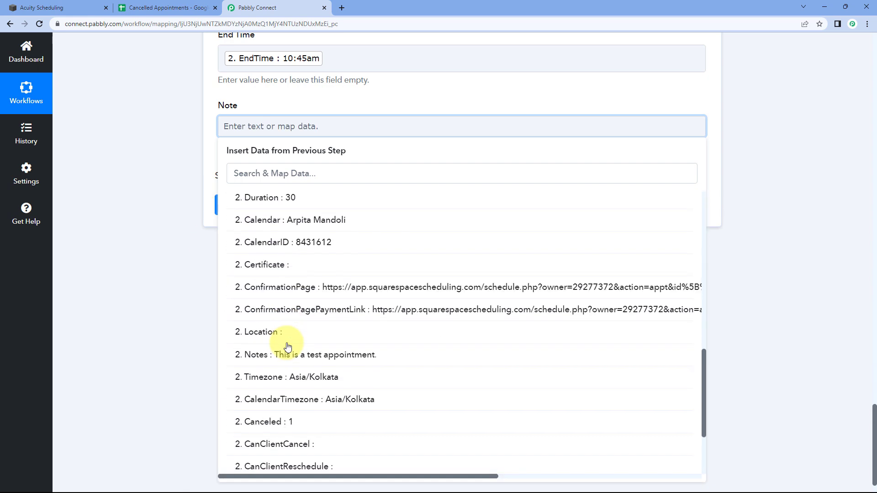
click(311, 263)
click(179, 185)
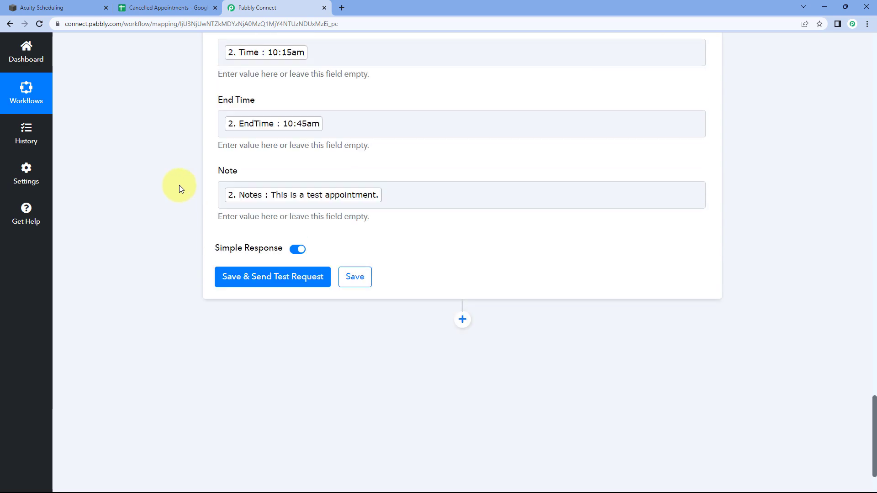
Check the mapped fields against the Cancelled Appointments sheet columns, and save the Add New Row action with a test request.
scroll(180, 185, up, 7)
scroll(180, 185, up, 4)
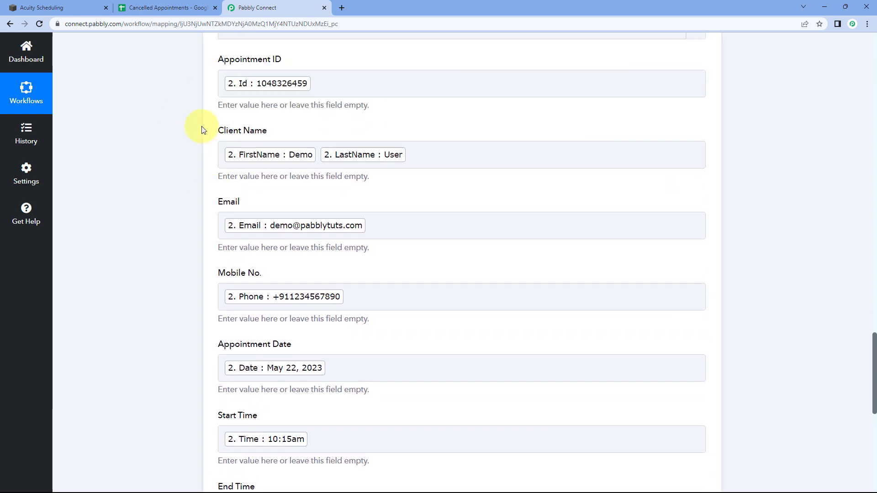
scroll(189, 156, down, 1)
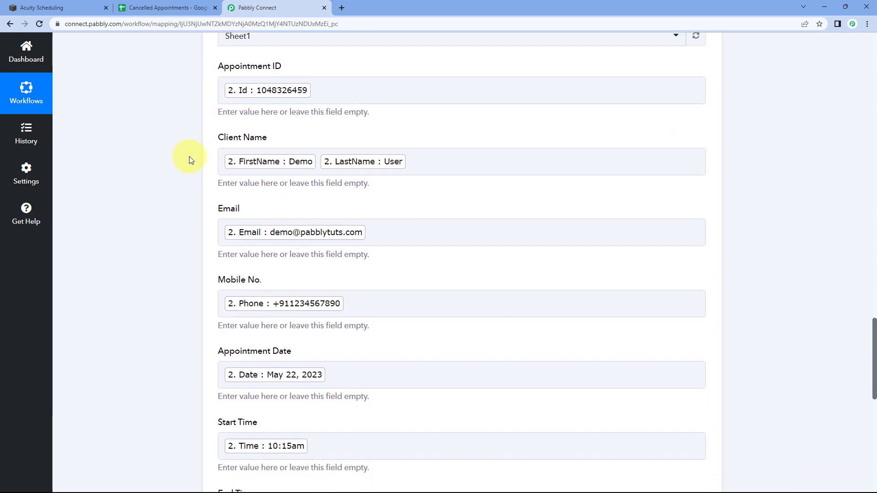
scroll(189, 156, down, 1)
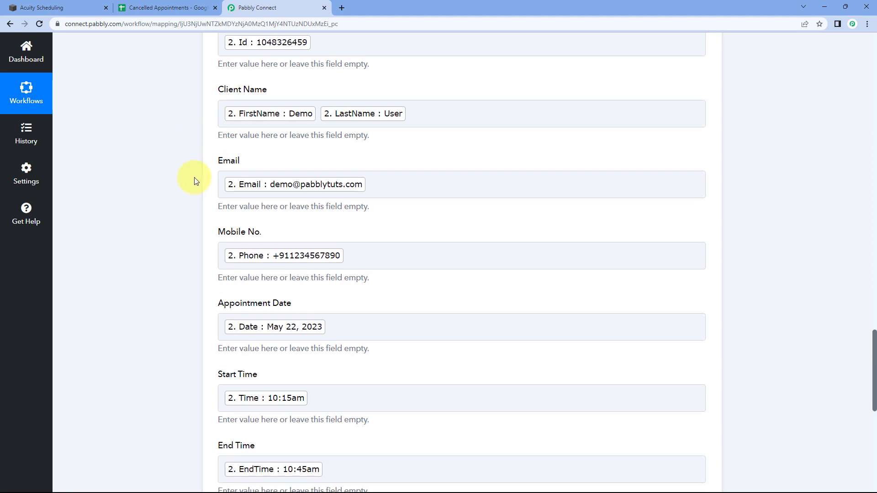
click(193, 6)
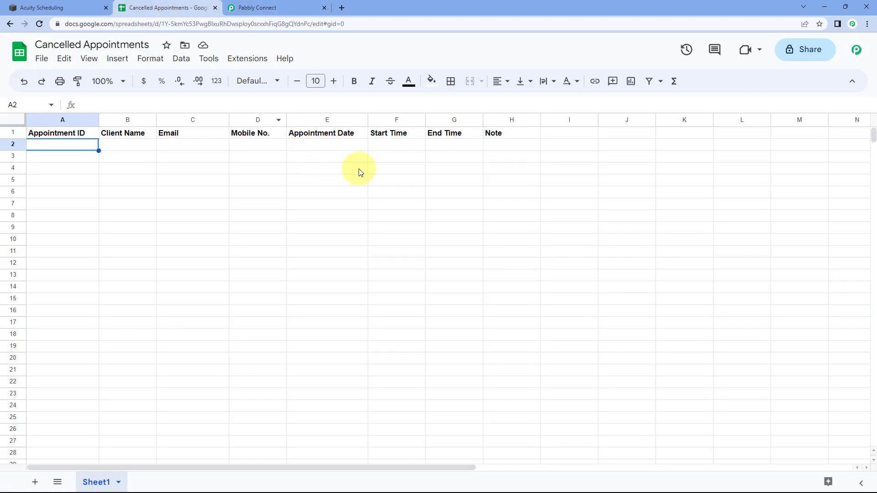
click(283, 5)
scroll(166, 156, down, 7)
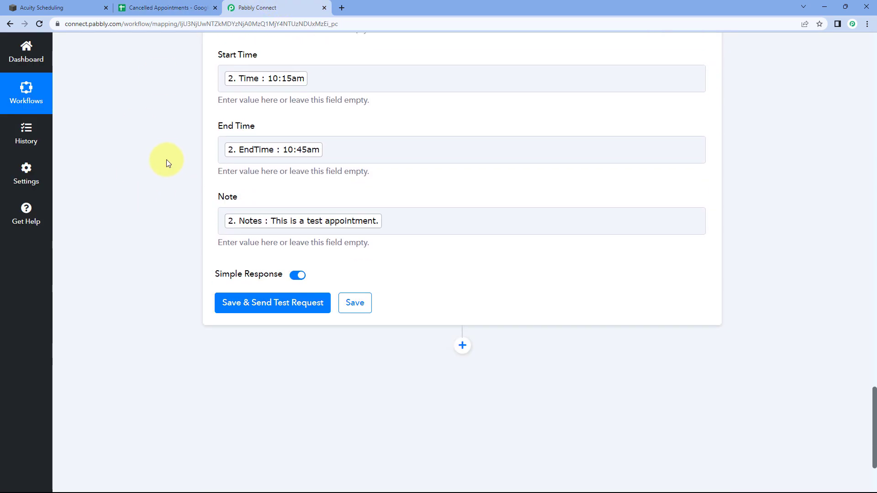
click(245, 306)
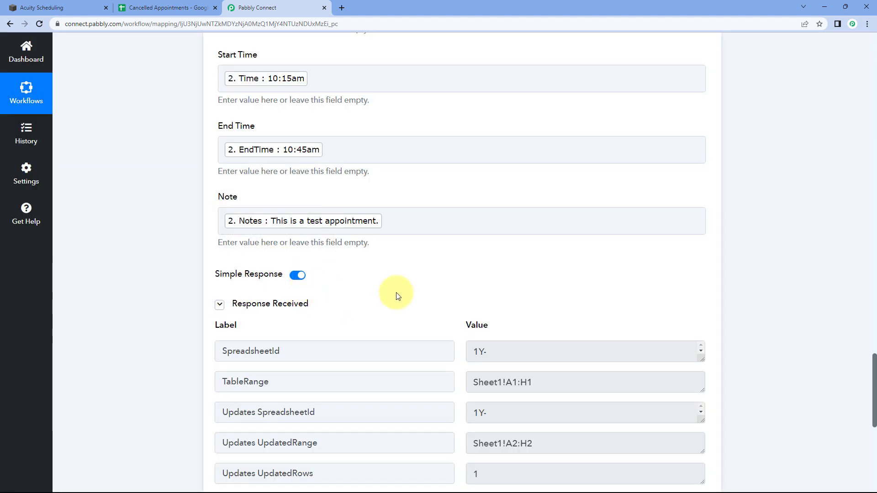
Examine the test response of the Google Sheets action and compare the mapped fields with the appointment details received in step 2.
scroll(396, 296, down, 1)
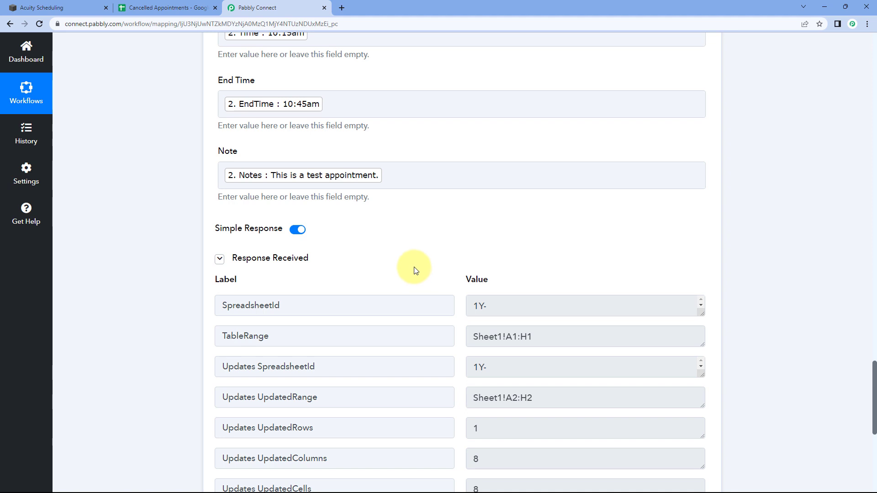
scroll(407, 269, down, 1)
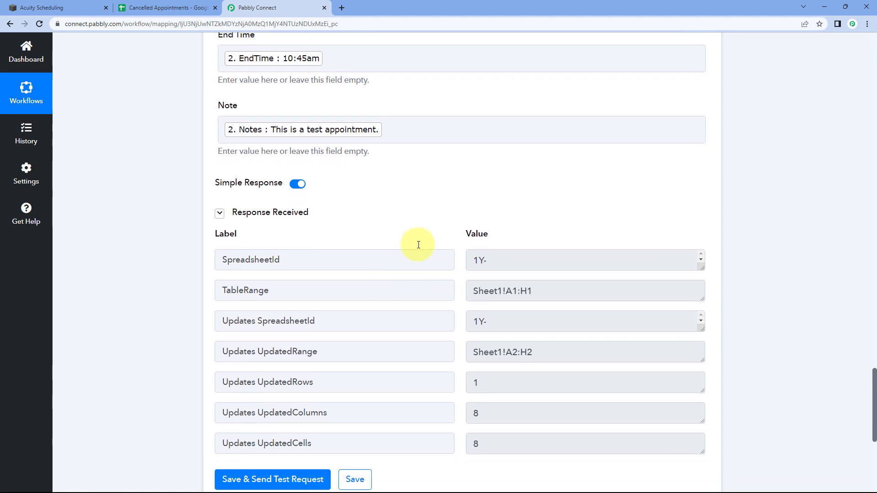
scroll(418, 245, up, 8)
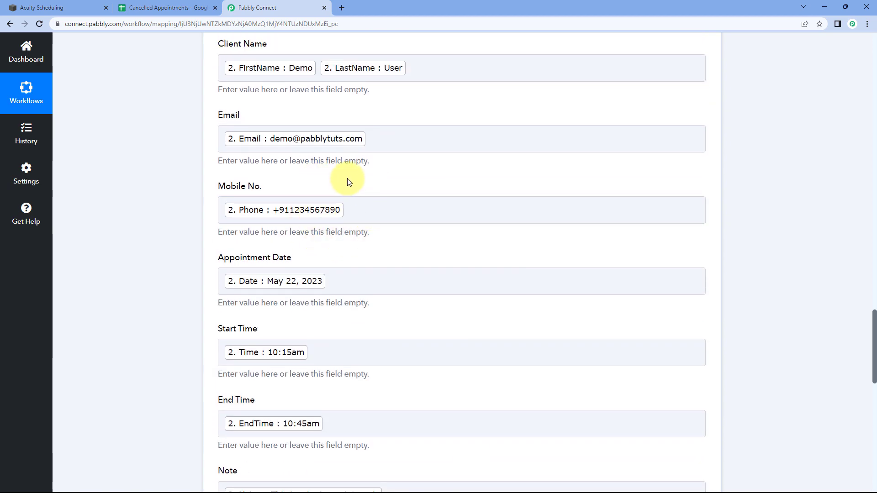
scroll(357, 178, up, 5)
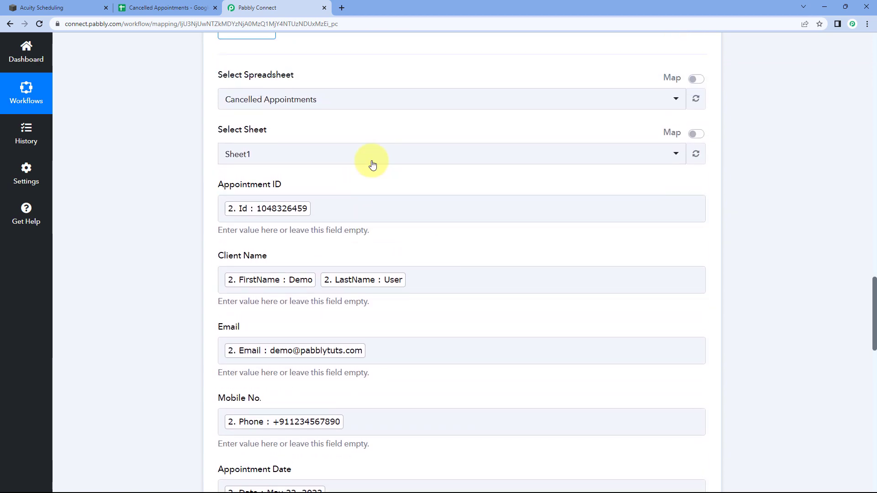
scroll(372, 164, up, 11)
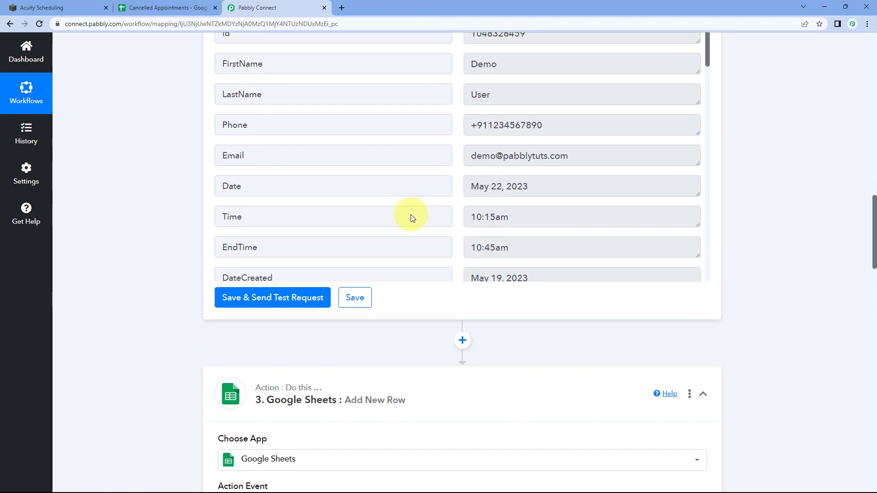
scroll(412, 217, up, 1)
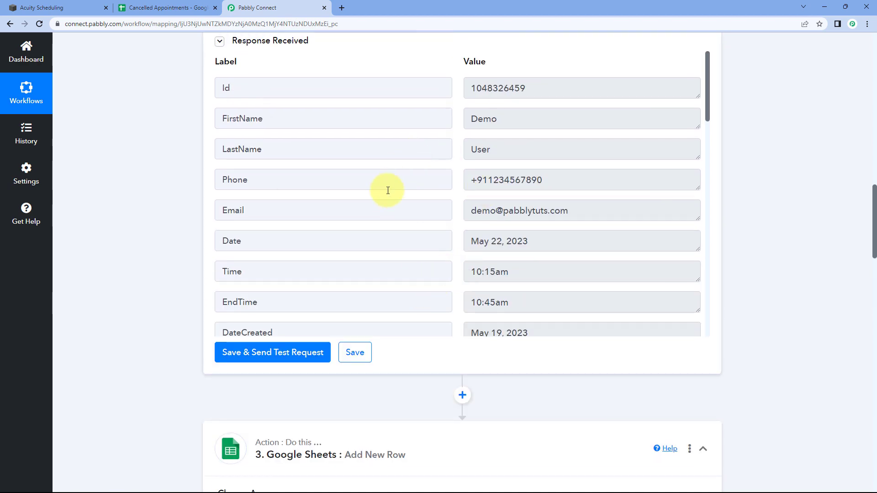
scroll(388, 190, down, 4)
scroll(179, 217, down, 8)
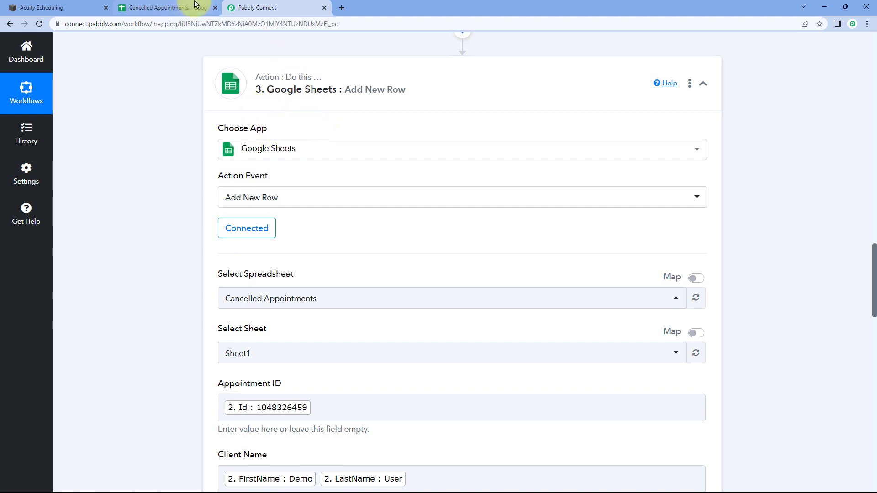
In the Cancelled Appointments sheet, remove the bold formatting from row 2 and widen the Email and Note columns.
click(179, 9)
click(16, 144)
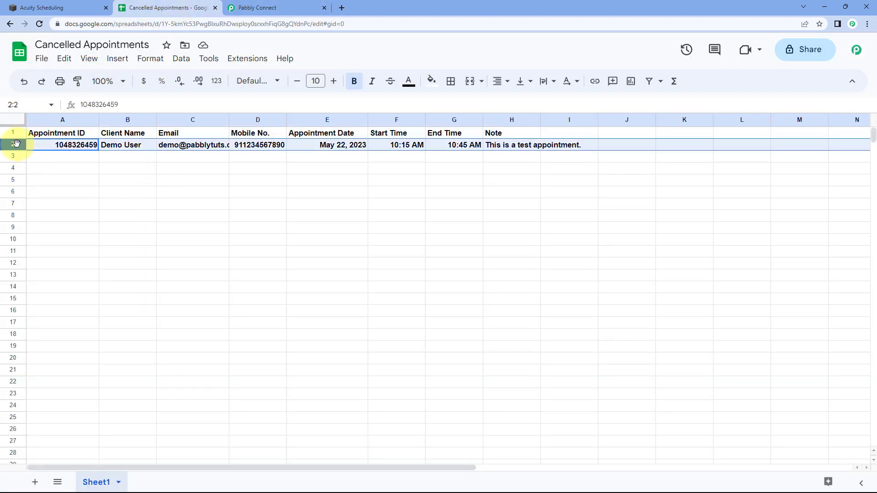
key(ctrl+b)
drag(230, 120, 259, 120)
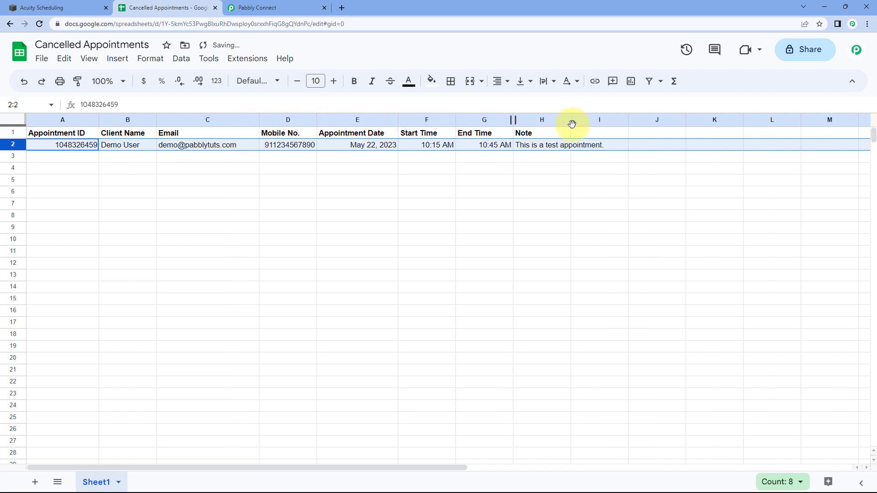
drag(572, 124, 617, 119)
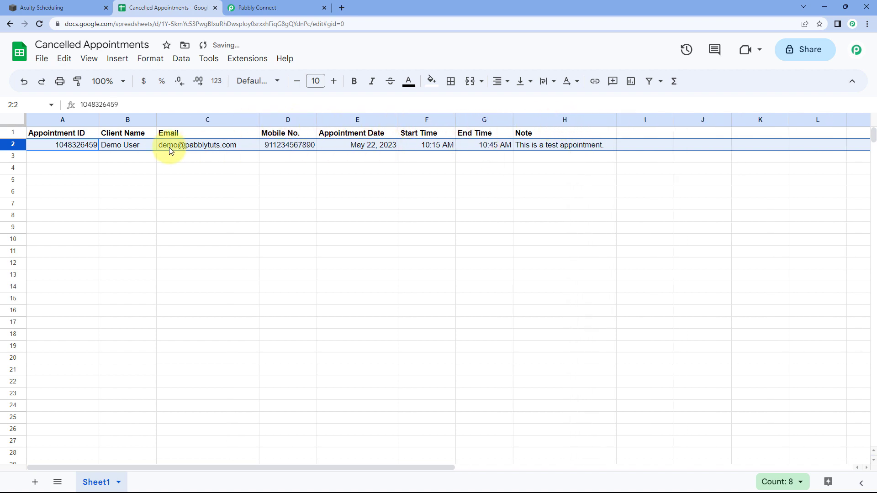
click(75, 163)
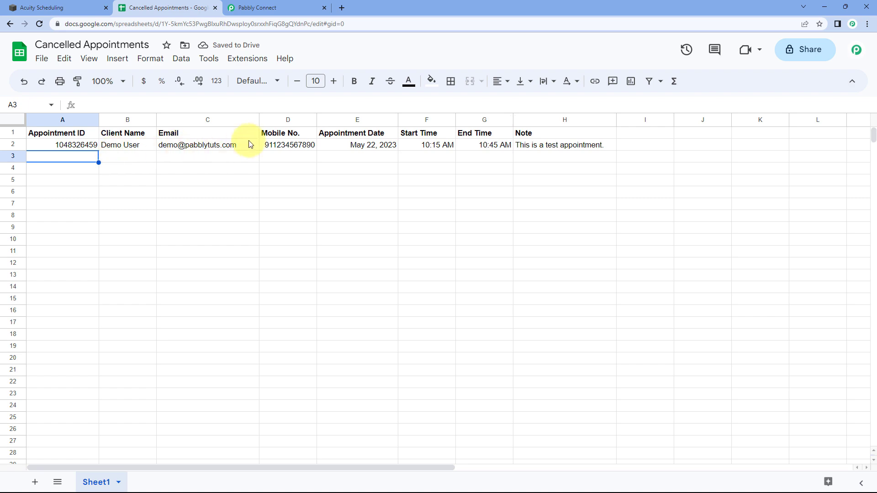
Compare the new sheet row with the appointment in Acuity Scheduling and the cancellation page in the incognito browser window.
click(88, 9)
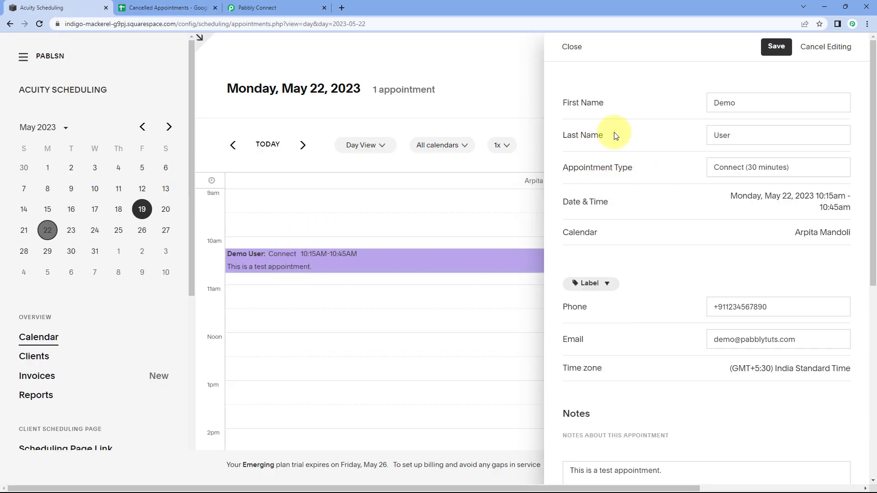
click(169, 8)
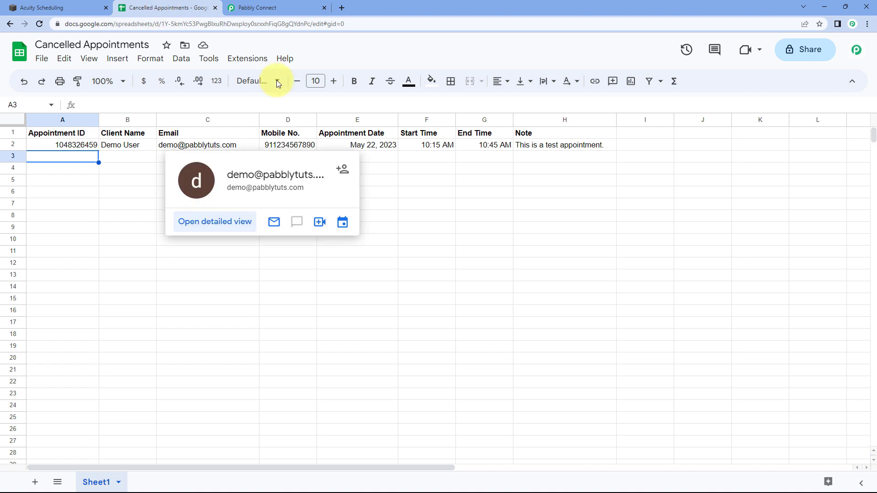
click(133, 158)
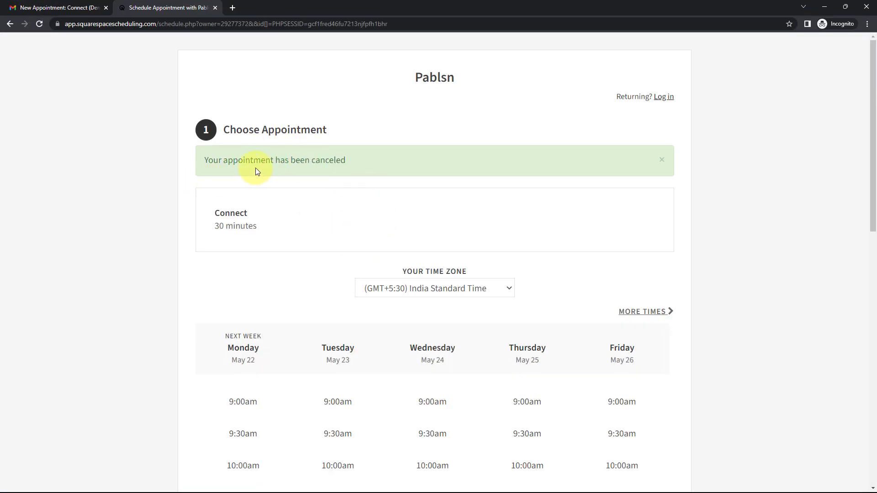
scroll(333, 179, down, 2)
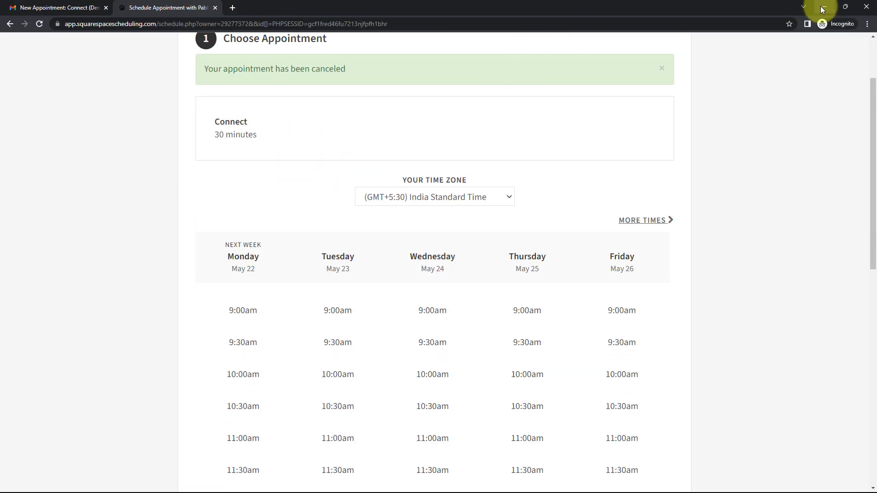
click(822, 7)
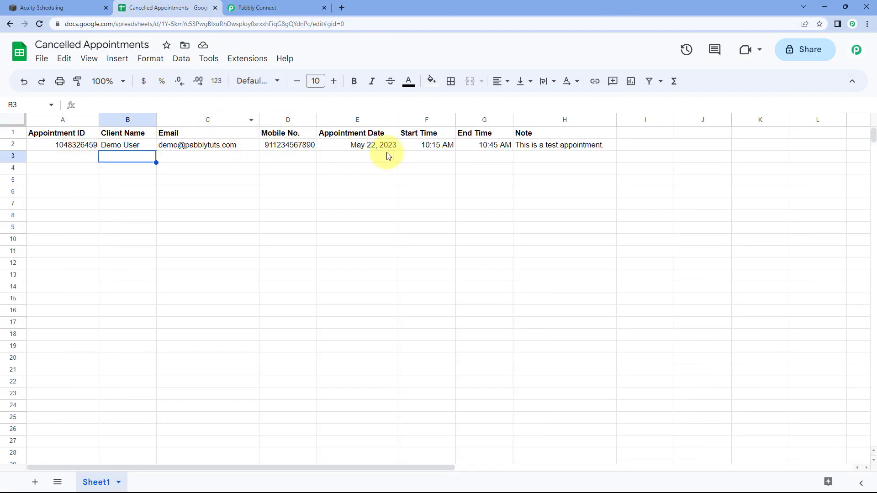
click(210, 161)
click(80, 159)
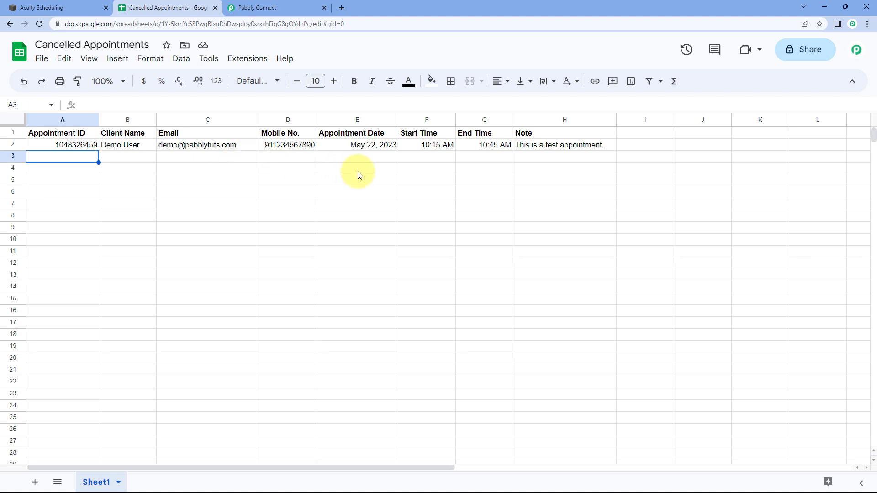
Switch to Pabbly Connect and collapse the Add New Row, Get a Single Appointment by ID and Appointment Cancelled steps of the workflow.
click(277, 8)
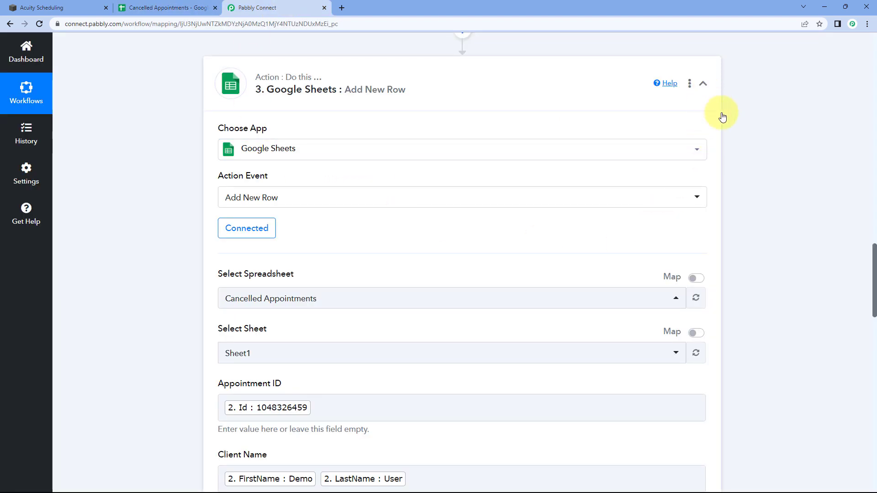
scroll(745, 156, up, 3)
click(704, 220)
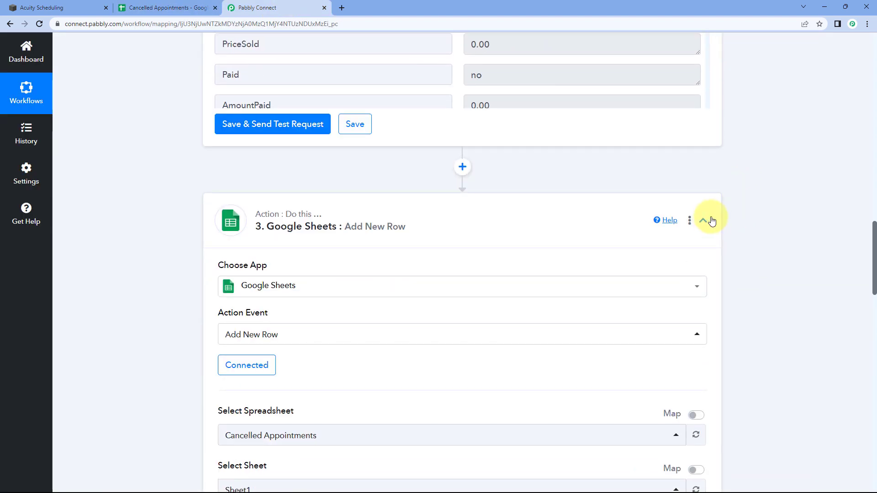
scroll(751, 195, up, 9)
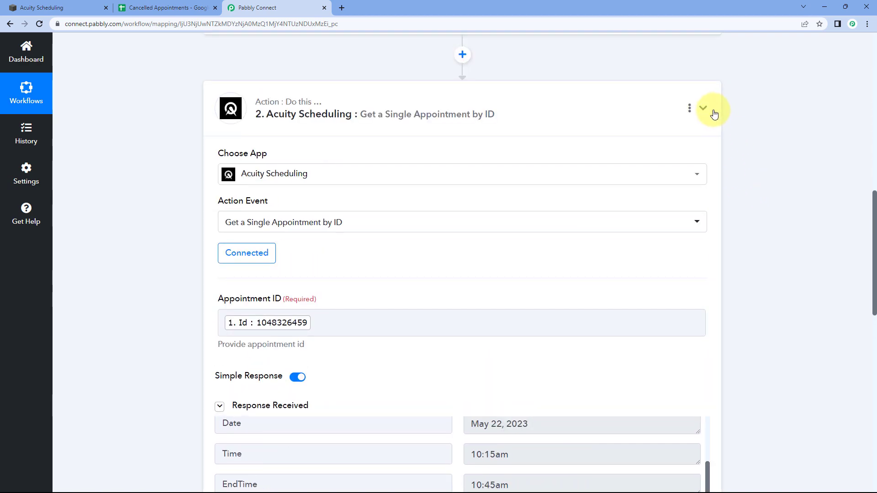
click(704, 108)
scroll(740, 129, up, 10)
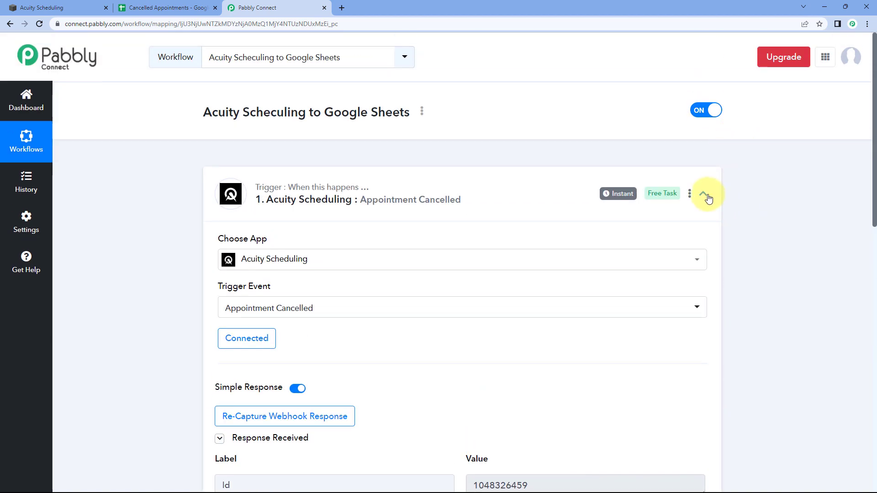
click(704, 193)
click(137, 8)
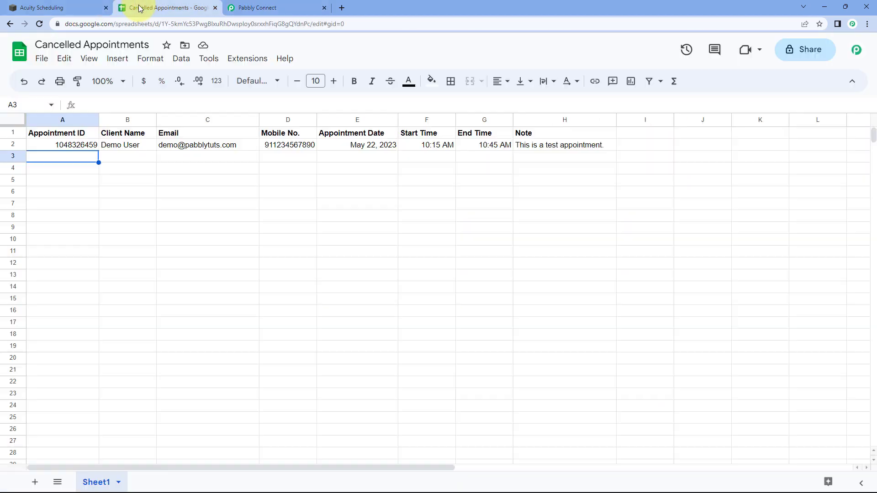
click(273, 8)
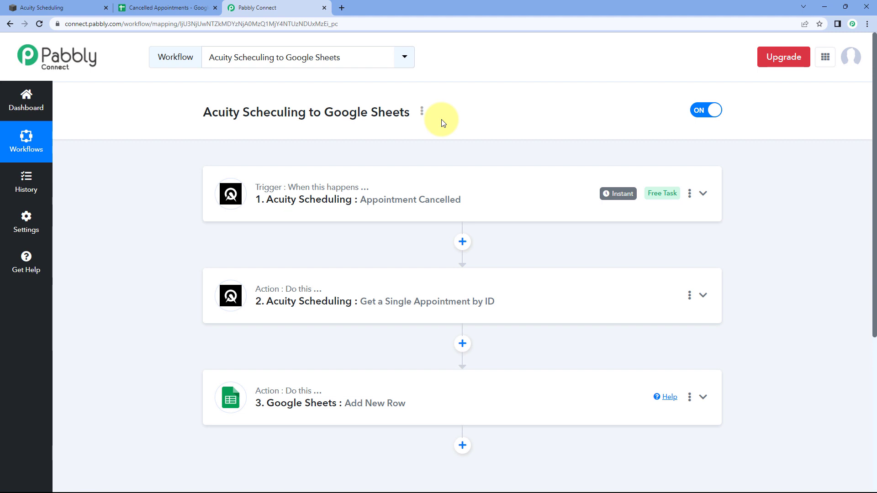
Switch to Acuity Scheduling and review the details and note of the 11:15am appointment on Friday, May 26, 2023.
click(85, 5)
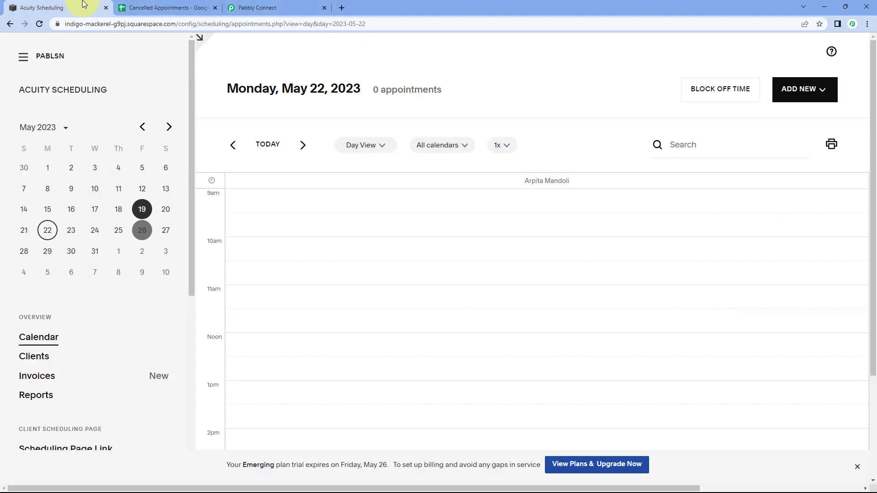
click(142, 230)
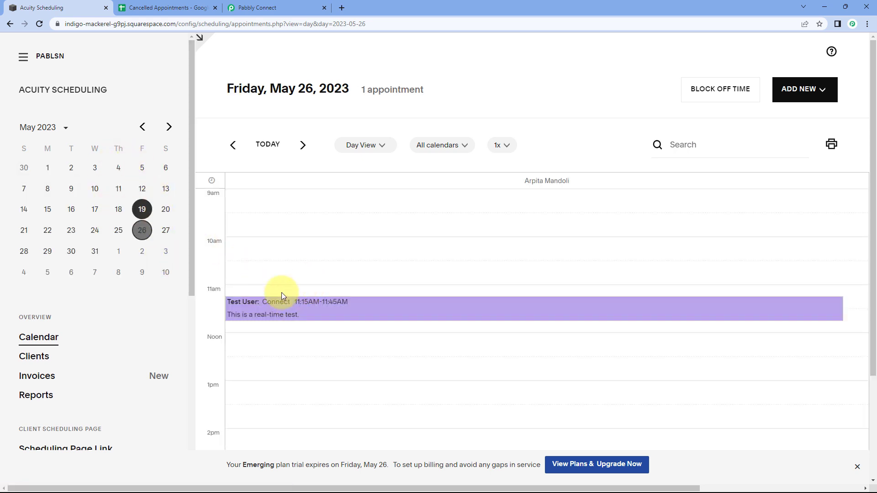
click(254, 310)
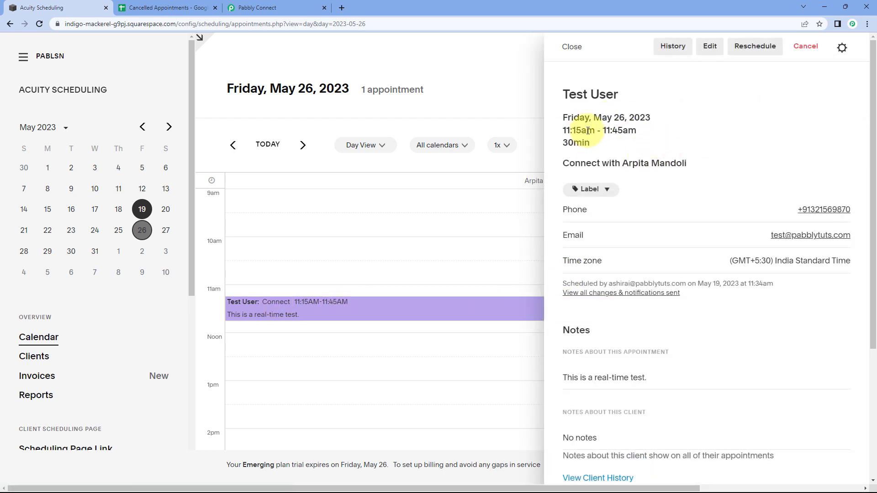
scroll(668, 176, down, 2)
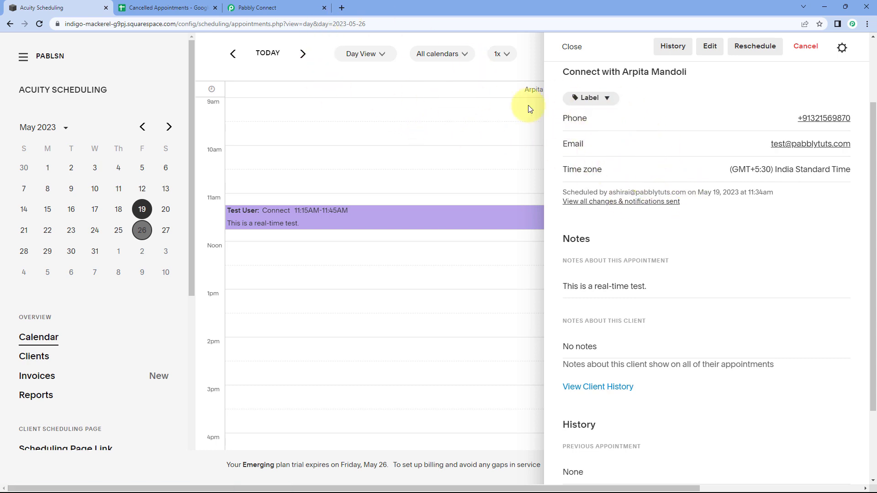
In the incognito browser window, open the Gmail notification for the new Connect appointment on Friday, May 26, 2023 at 11:15am.
key(alt+Tab)
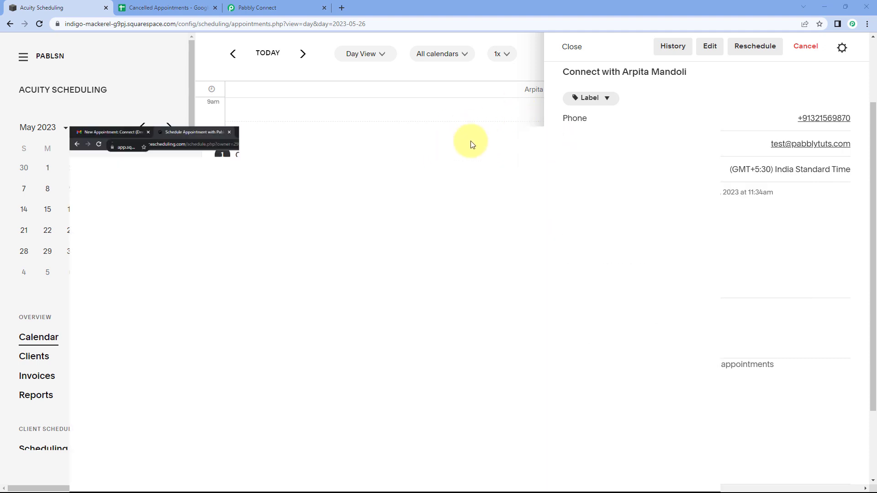
click(35, 10)
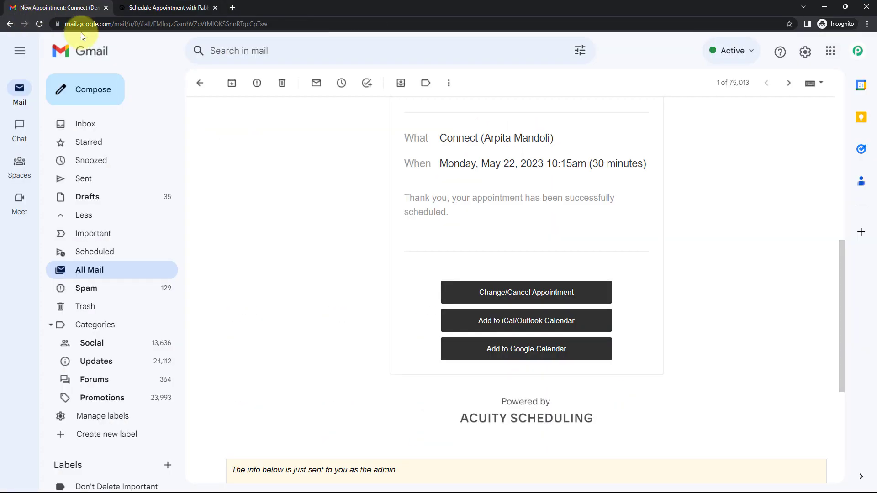
click(200, 85)
click(319, 144)
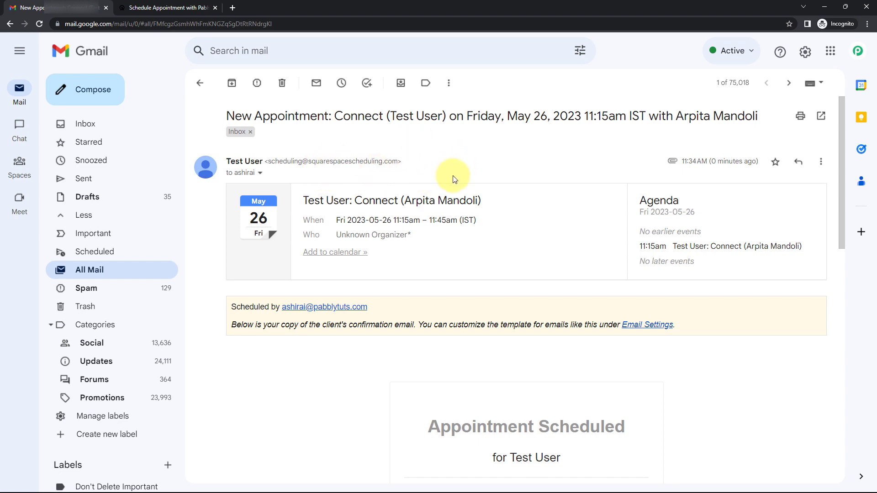
scroll(455, 178, down, 10)
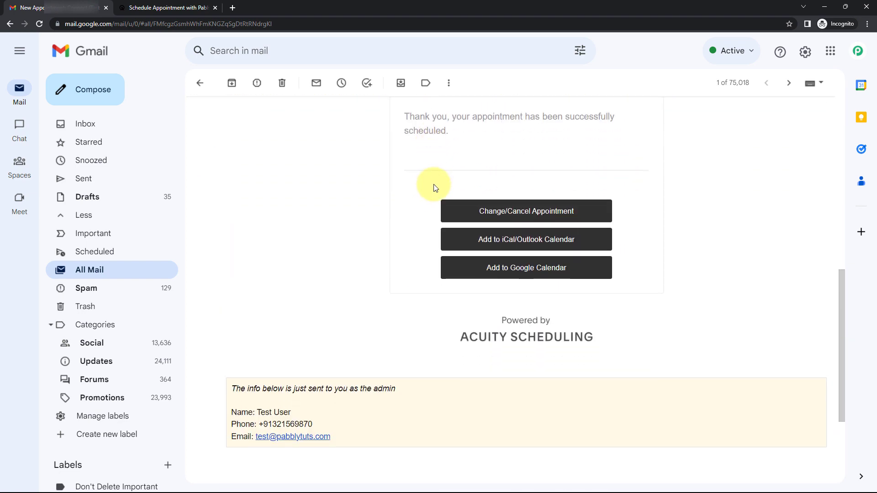
Cancel the May 26 Connect appointment through the email's Change/Cancel Appointment link and minimize the incognito window.
click(497, 205)
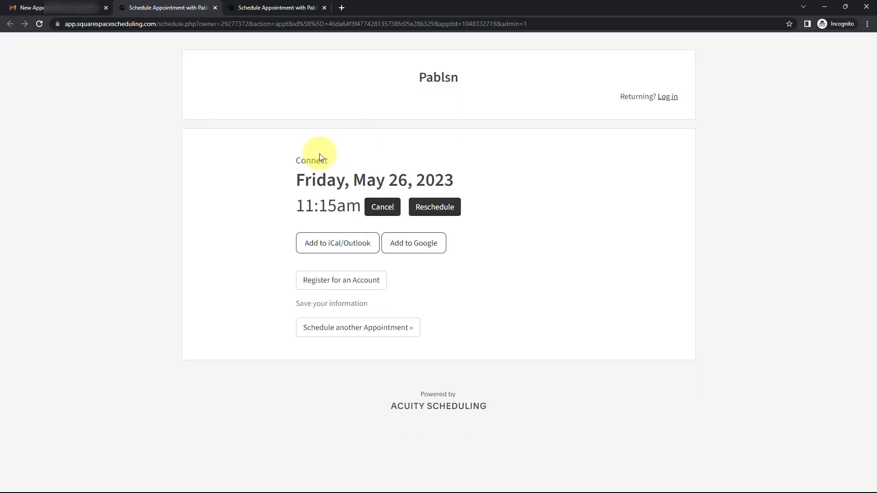
click(383, 209)
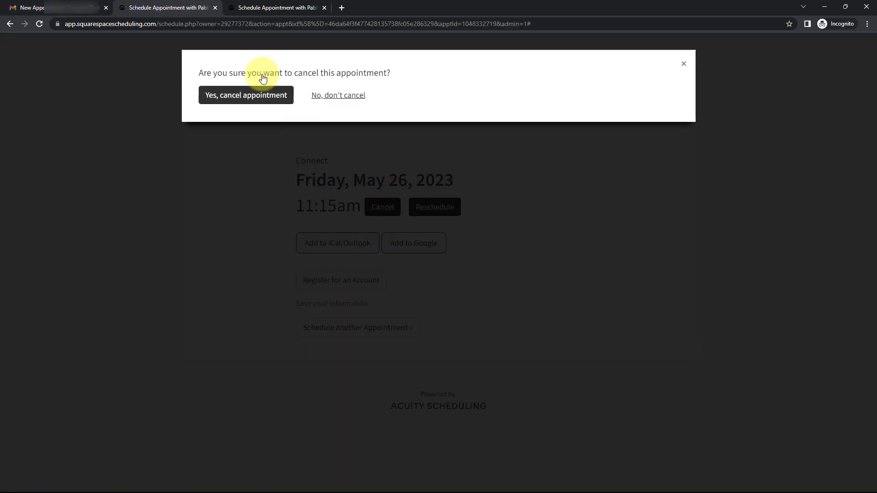
click(241, 96)
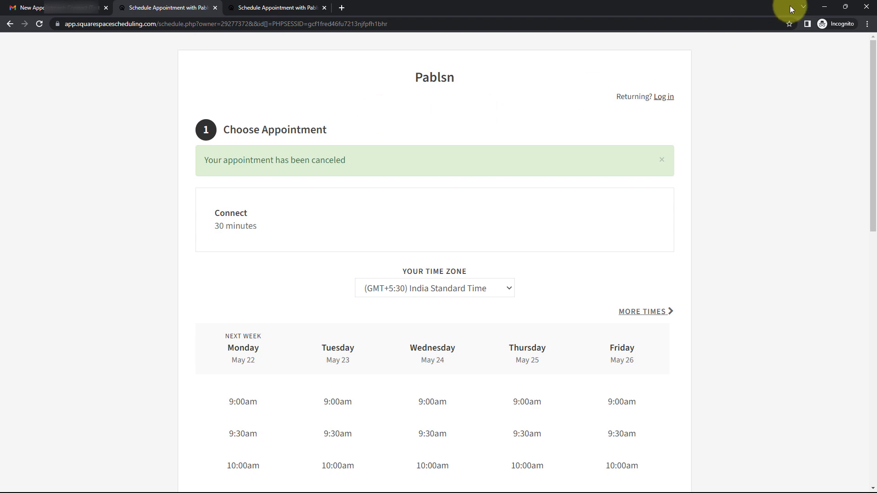
click(826, 7)
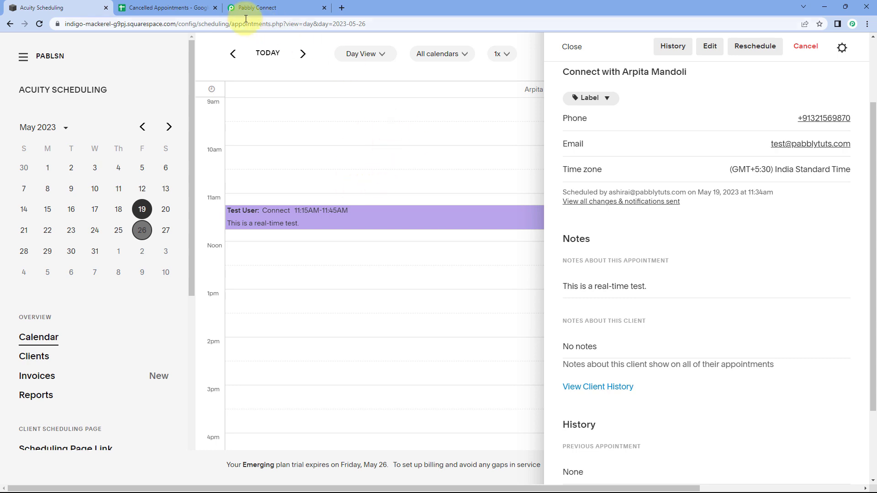
Compare the client name, email and mobile number in row 3 of the Cancelled Appointments sheet with the May 26 appointment in Acuity Scheduling.
click(163, 6)
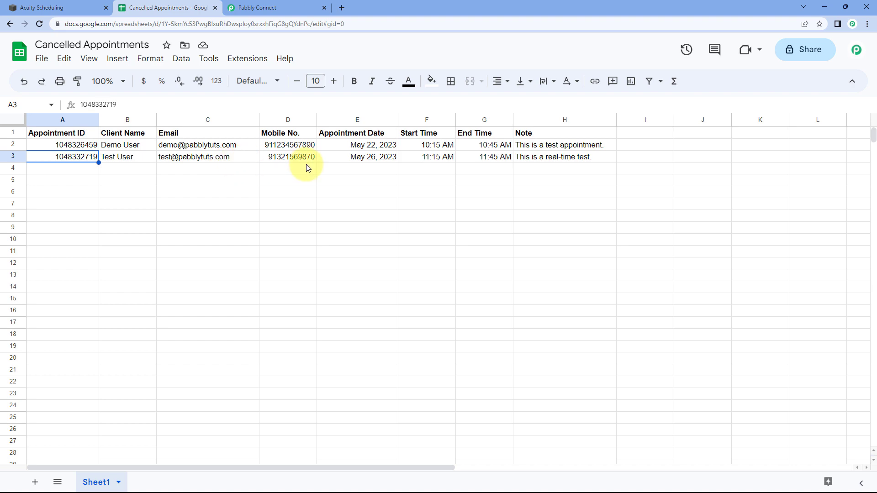
click(36, 3)
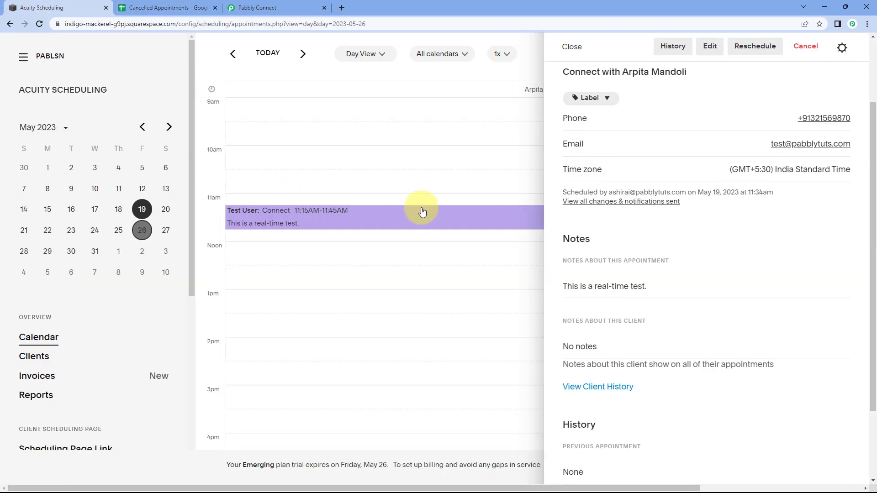
scroll(708, 169, up, 2)
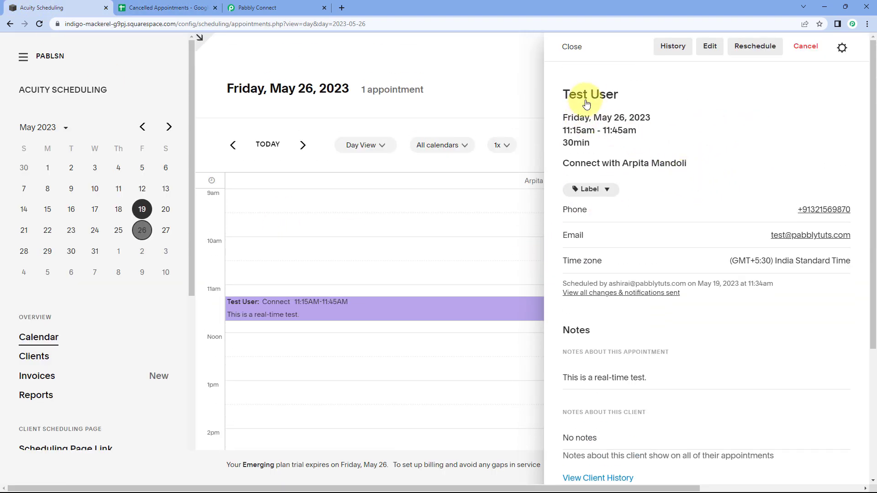
click(161, 7)
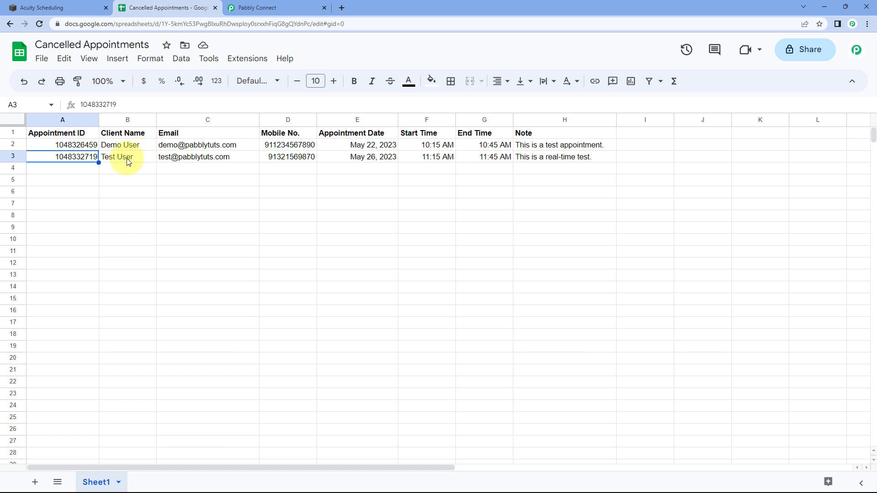
drag(196, 160, 306, 160)
click(45, 8)
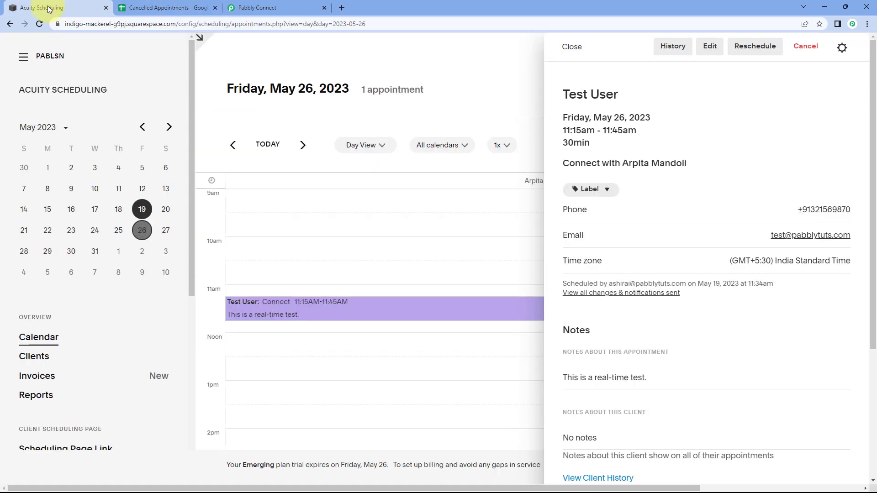
scroll(709, 251, down, 1)
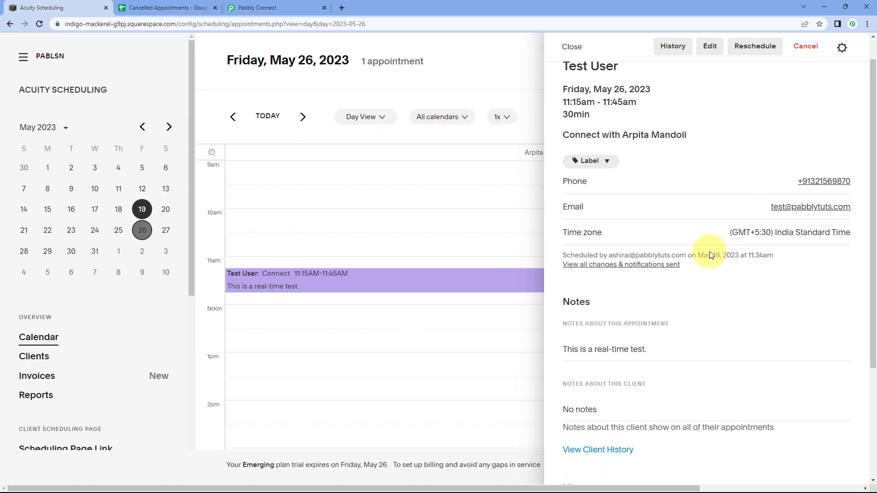
scroll(594, 86, up, 1)
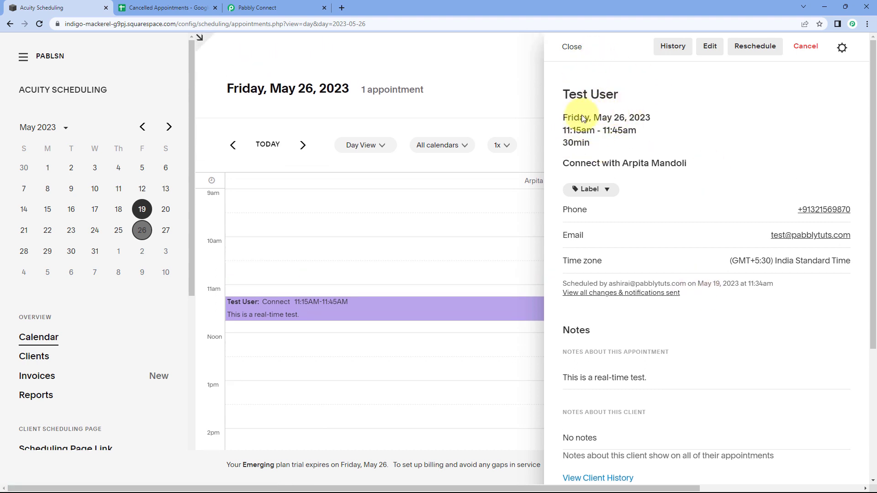
Compare row 3's appointment date, start time, end time and note with the Acuity Scheduling appointment, and return to the Pabbly Connect workflow.
click(167, 4)
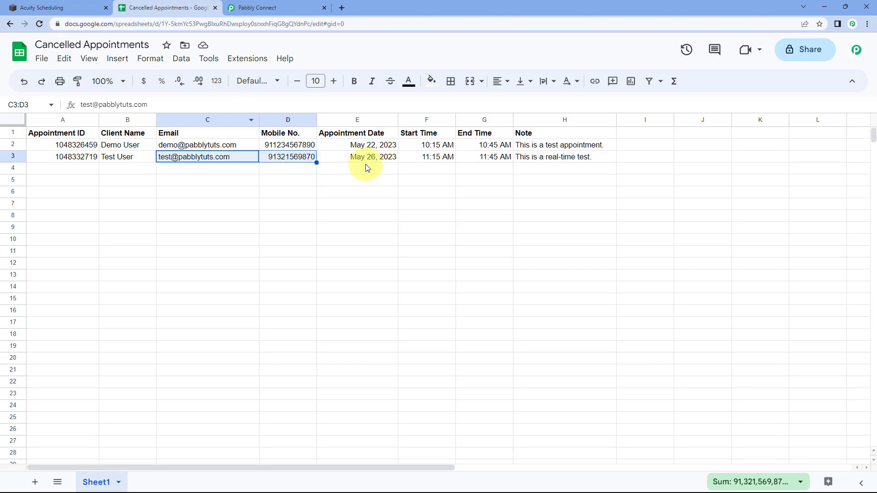
drag(365, 163, 484, 158)
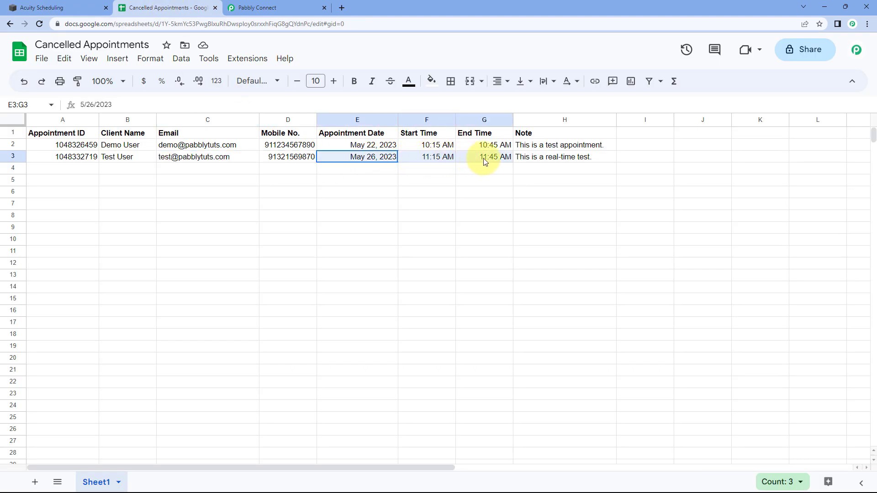
click(539, 157)
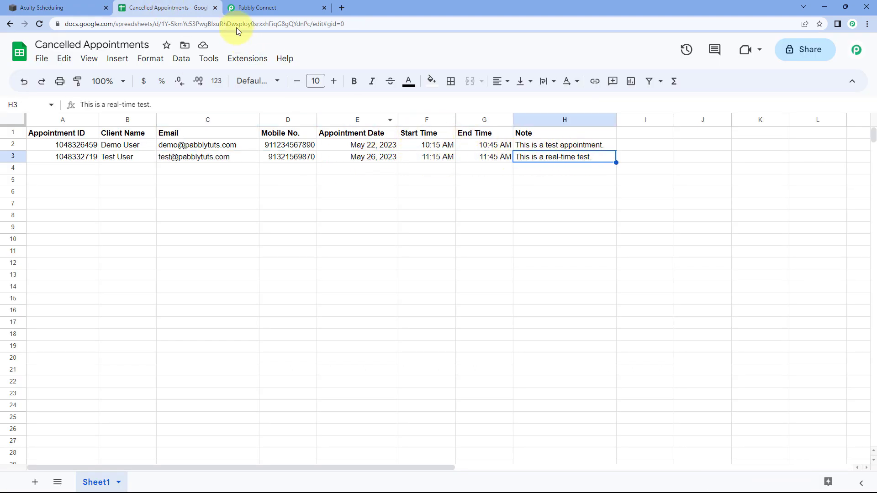
click(89, 7)
scroll(669, 258, down, 2)
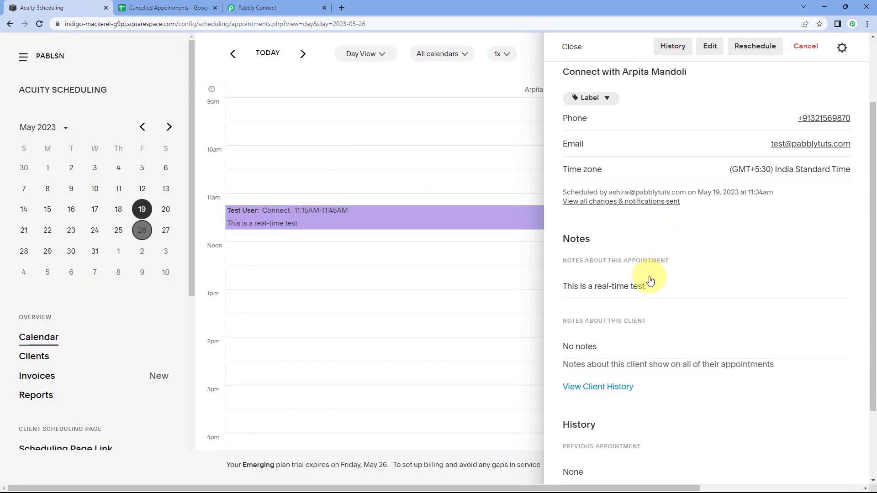
drag(652, 289, 581, 274)
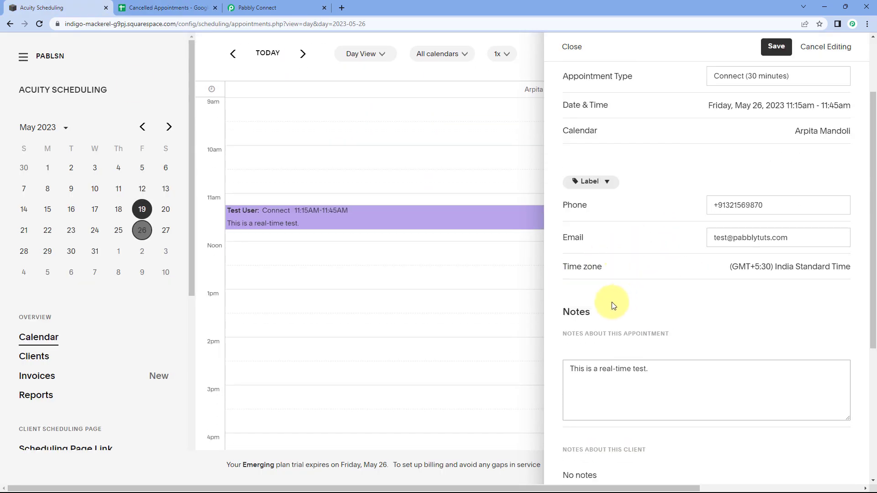
click(182, 8)
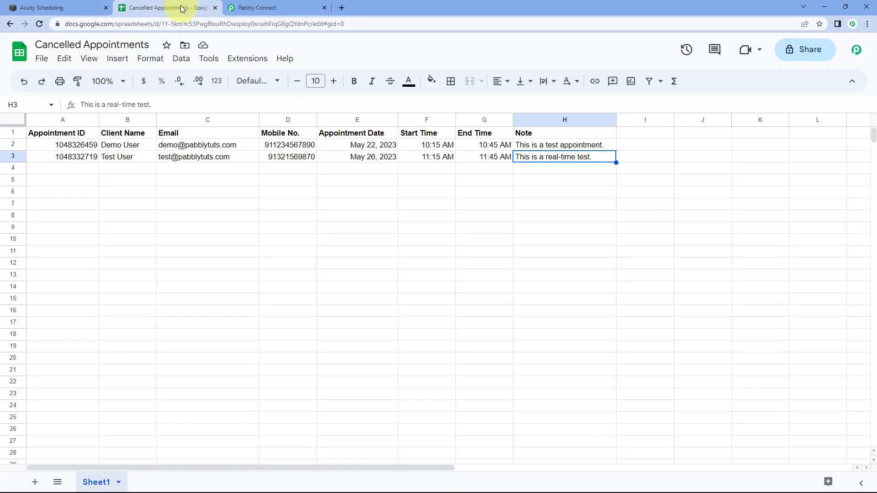
click(302, 7)
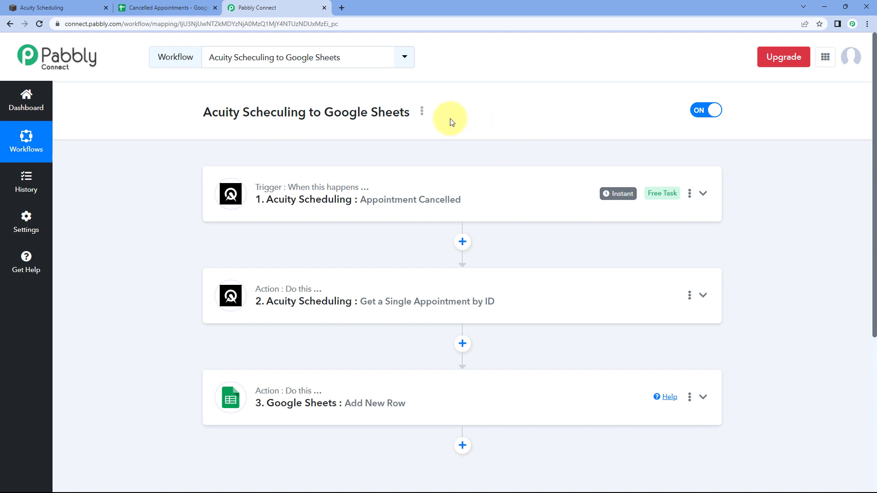